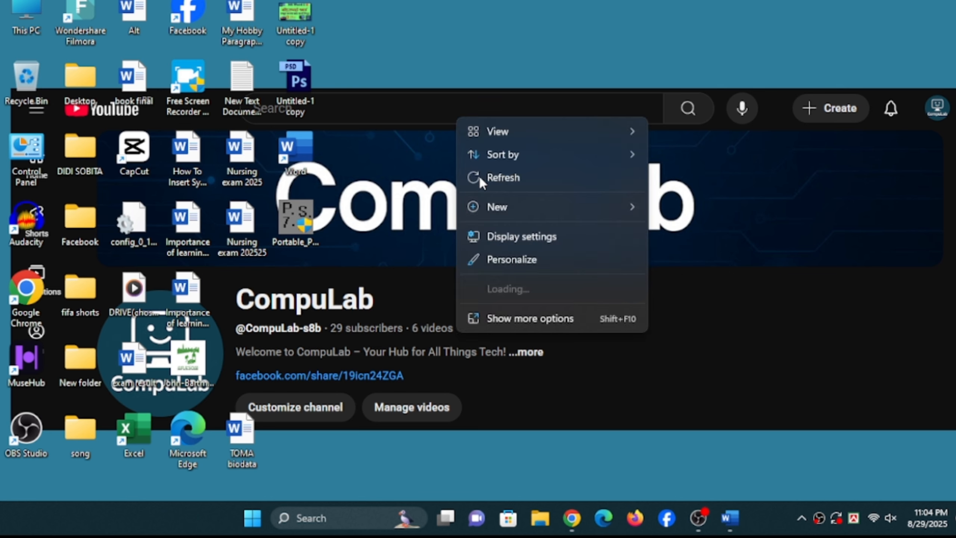
pyautogui.click(479, 175)
pyautogui.rightClick(449, 129)
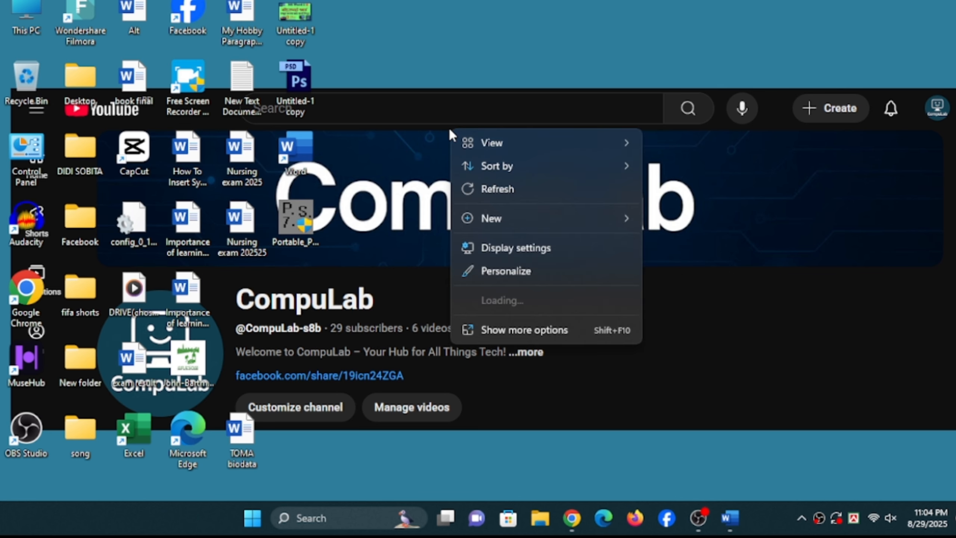
pyautogui.click(473, 185)
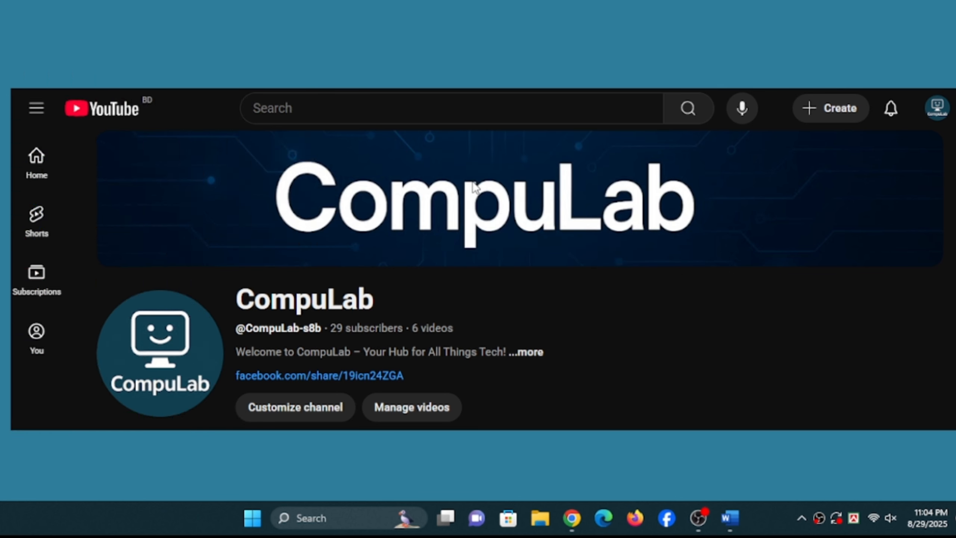
pyautogui.rightClick(379, 130)
pyautogui.moveTo(410, 175)
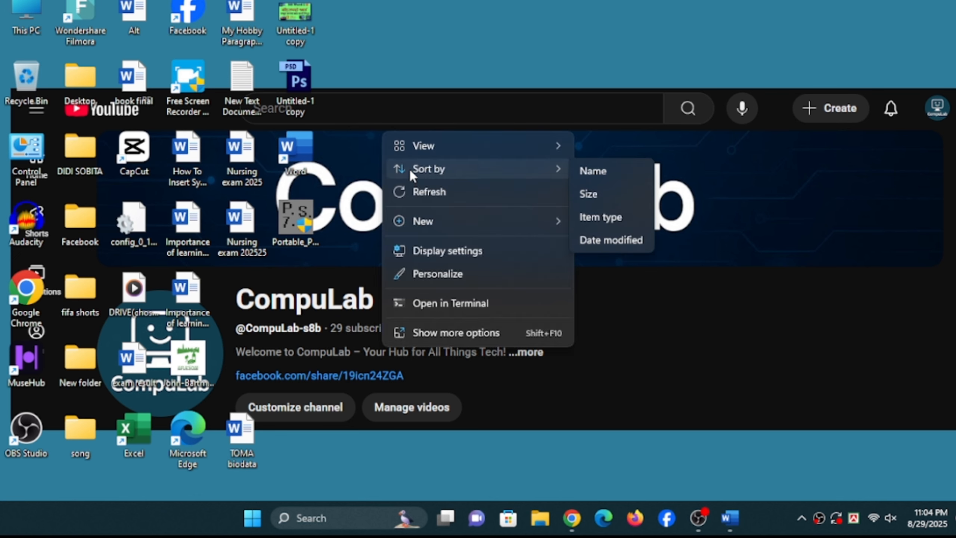
pyautogui.click(433, 193)
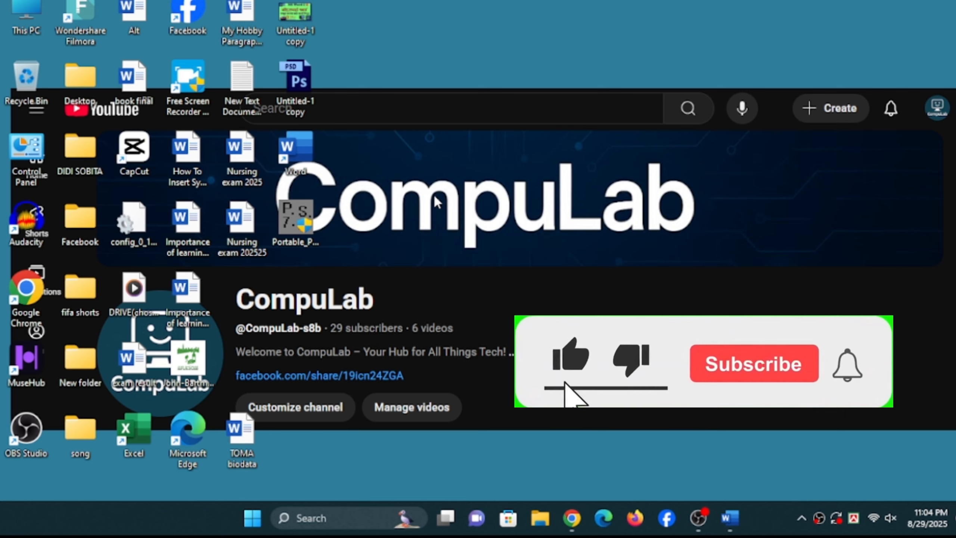
pyautogui.rightClick(423, 122)
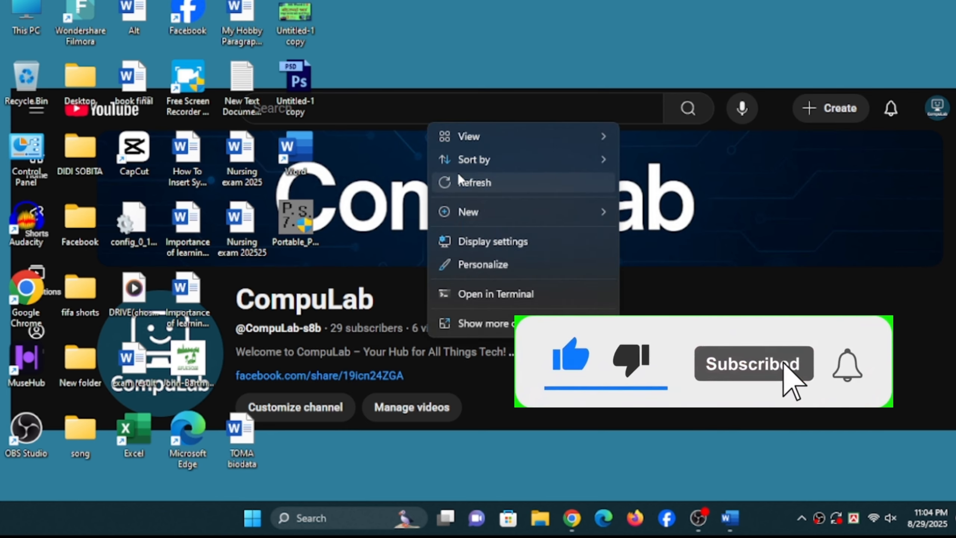
pyautogui.click(461, 182)
pyautogui.rightClick(419, 110)
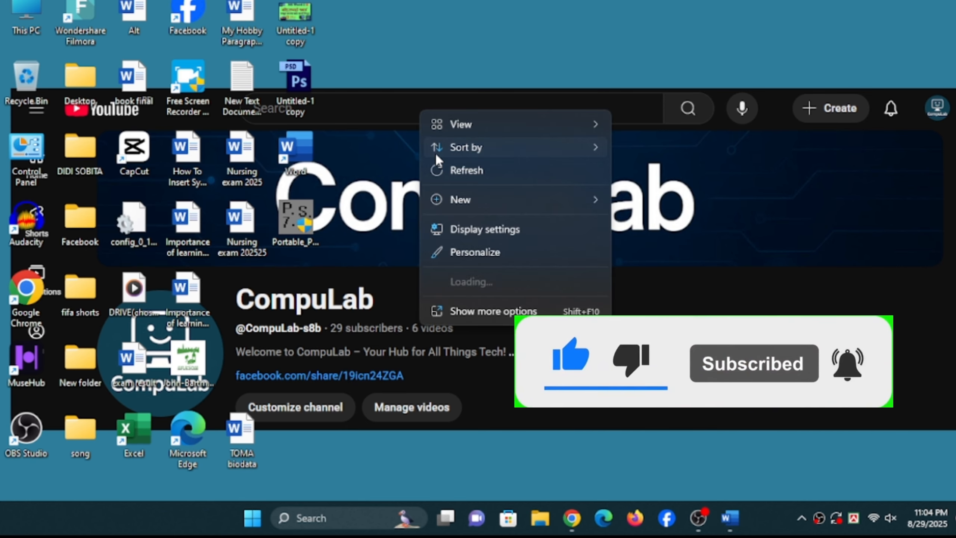
pyautogui.click(440, 166)
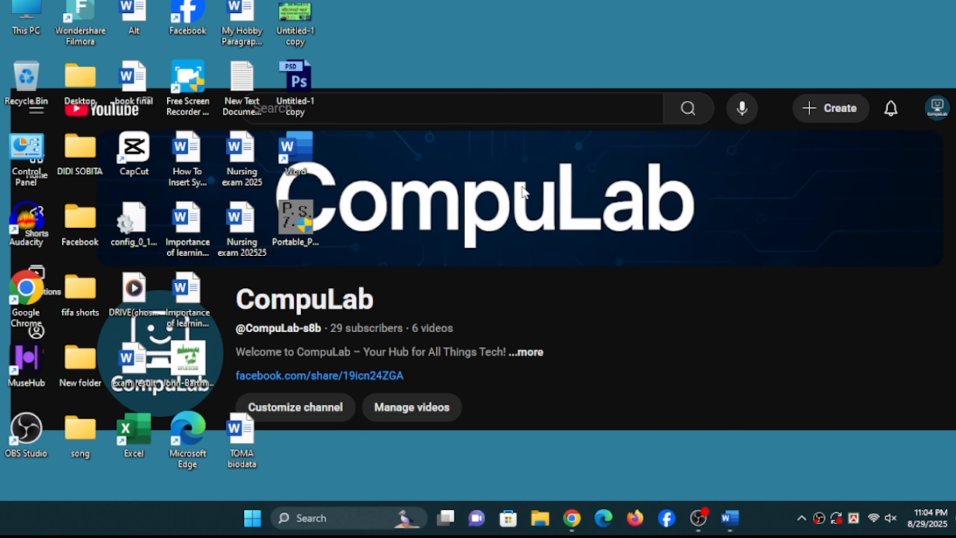
# - Switch to the Word document "My Hobby Paragraph 400 words" and look through its pages
pyautogui.click(733, 523)
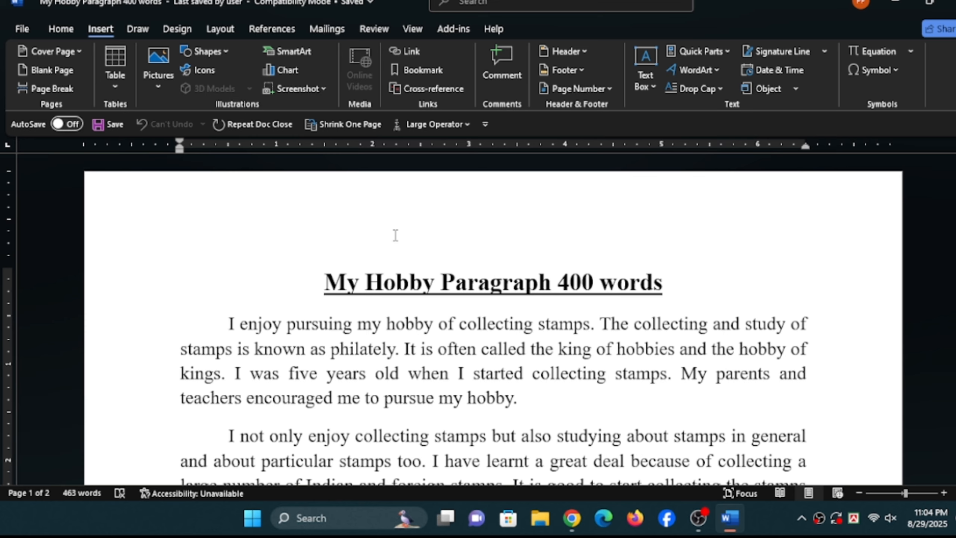
pyautogui.scroll(-15, 395, 235)
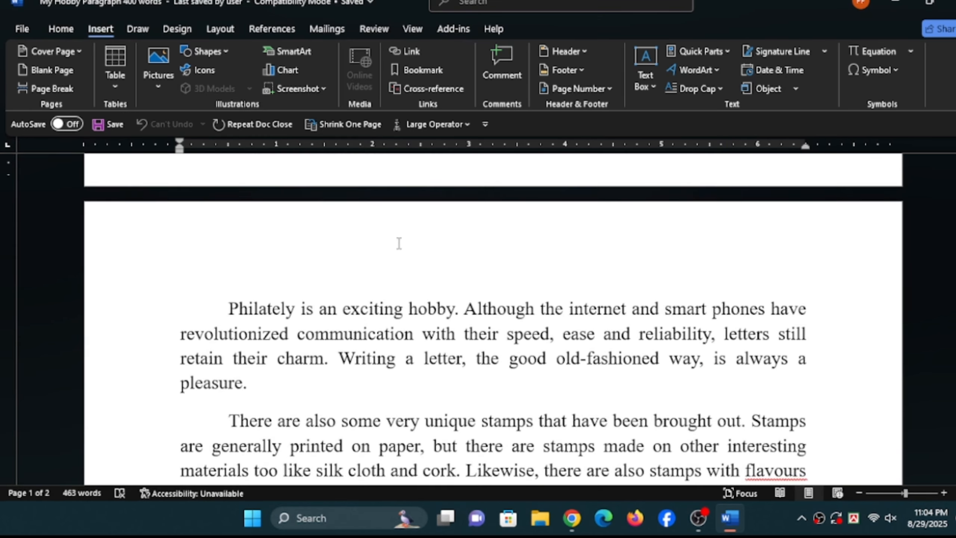
pyautogui.scroll(10, 369, 211)
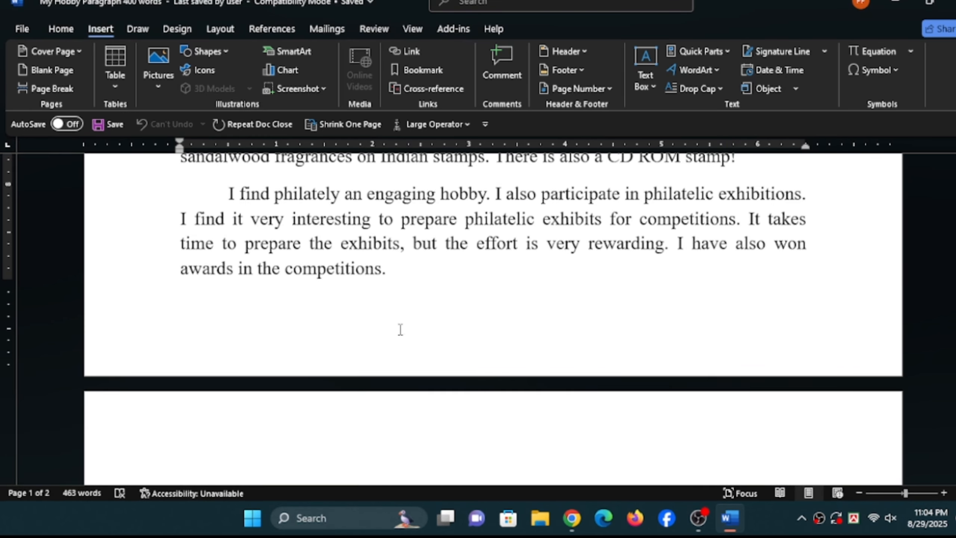
pyautogui.scroll(8, 402, 339)
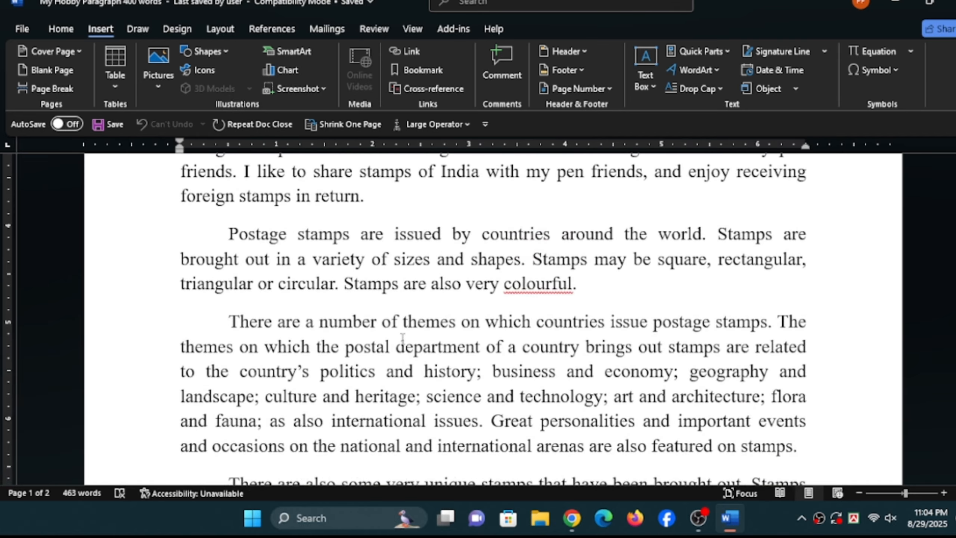
pyautogui.scroll(3, 402, 338)
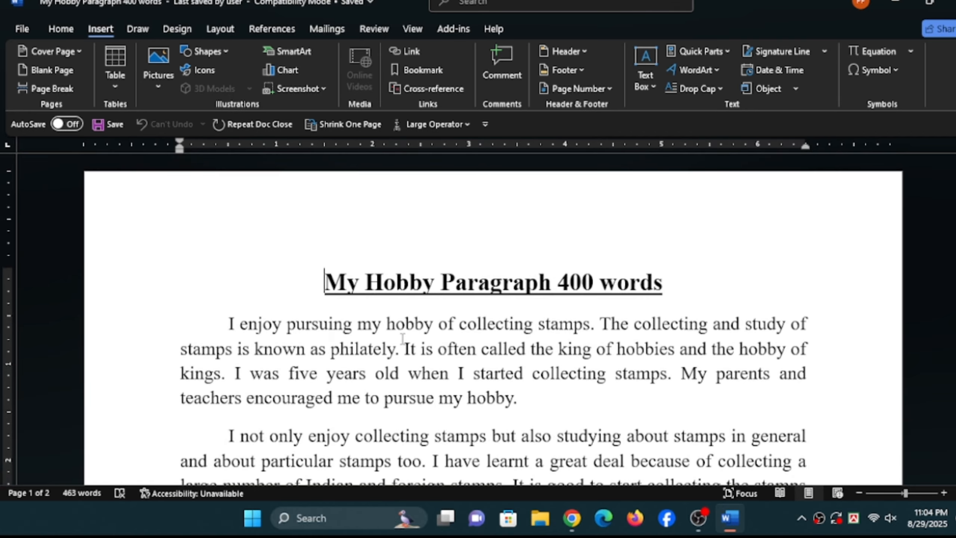
# - Open the page header for editing, enter "English For Today" at its left side, and close the header
pyautogui.click(592, 46)
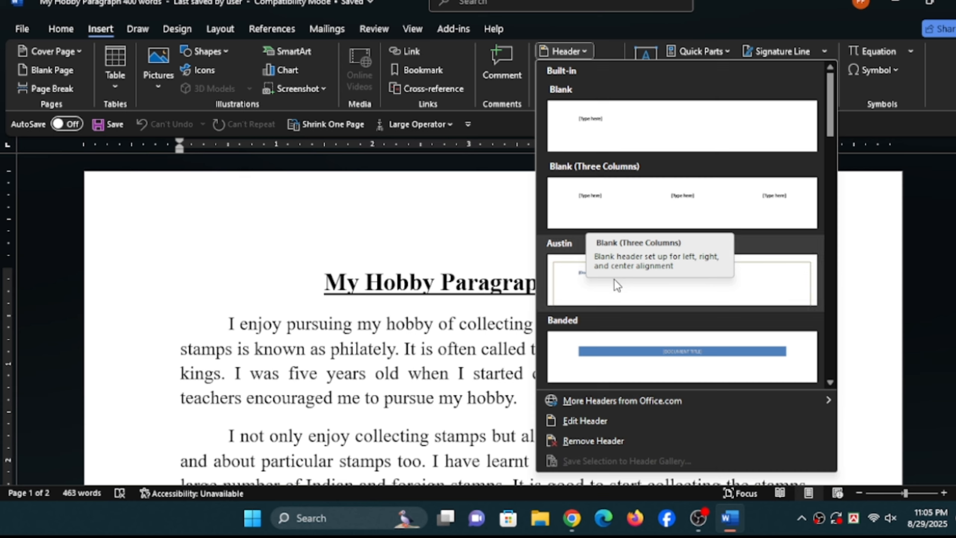
pyautogui.scroll(-3, 614, 287)
pyautogui.scroll(-3, 616, 275)
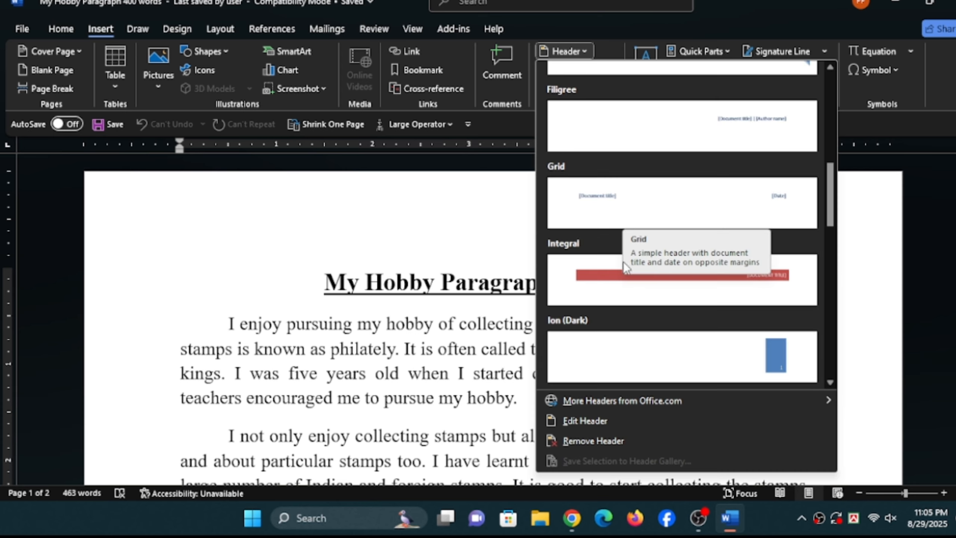
pyautogui.click(595, 422)
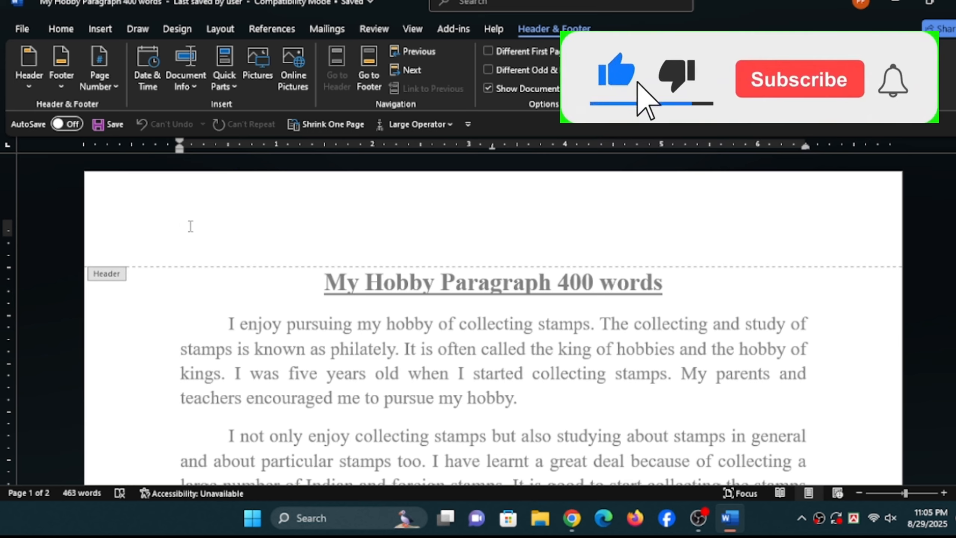
pyautogui.write('E')
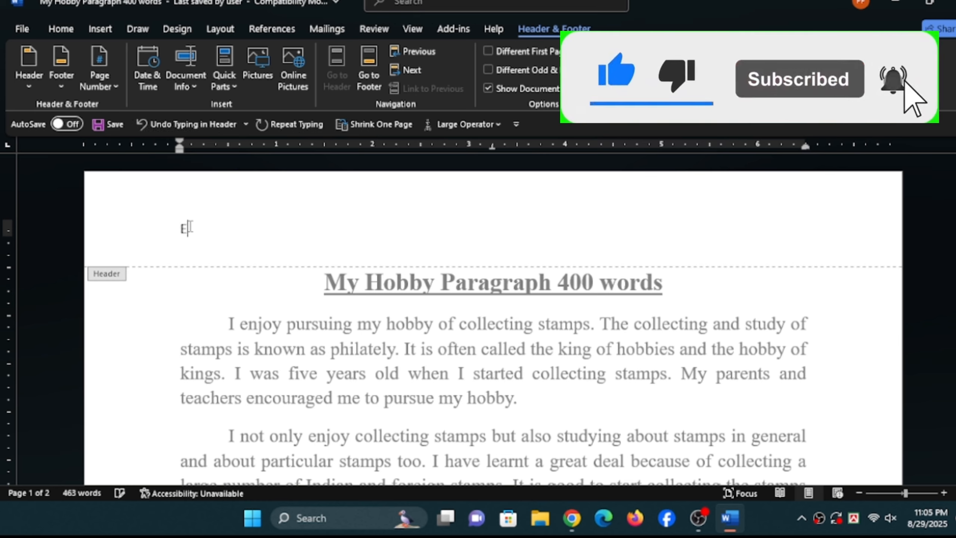
pyautogui.write('nglish For')
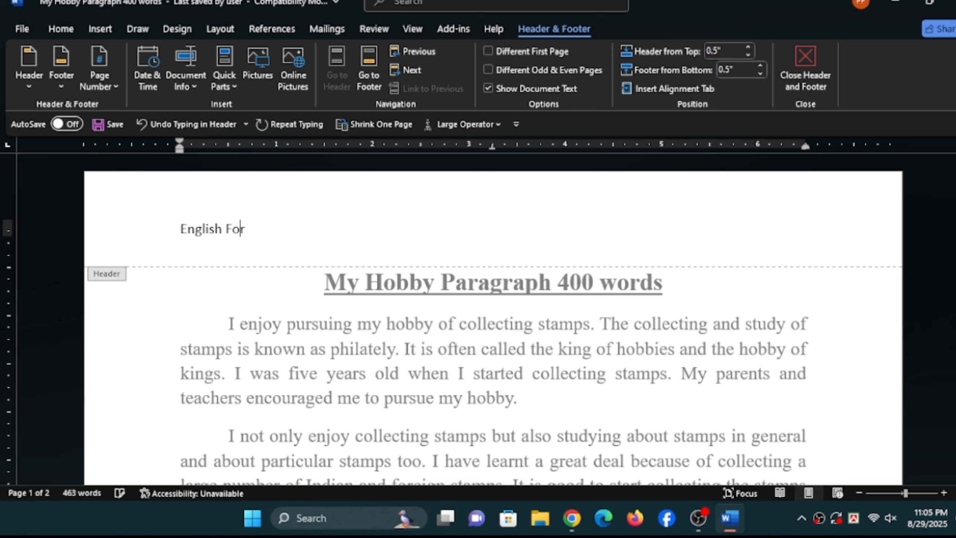
pyautogui.write(' Today')
pyautogui.click(806, 74)
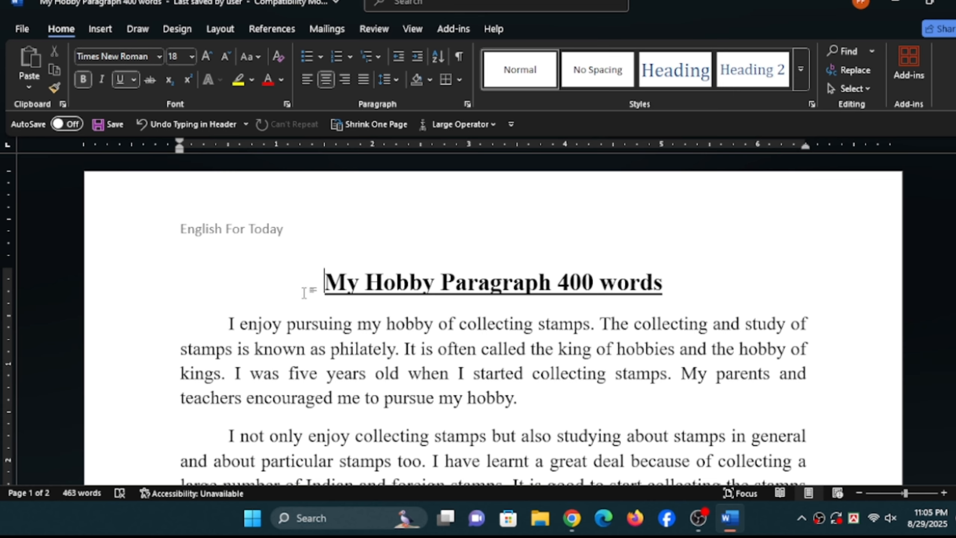
# - Check the header text on both pages and return to the start of the document
pyautogui.scroll(-12, 304, 293)
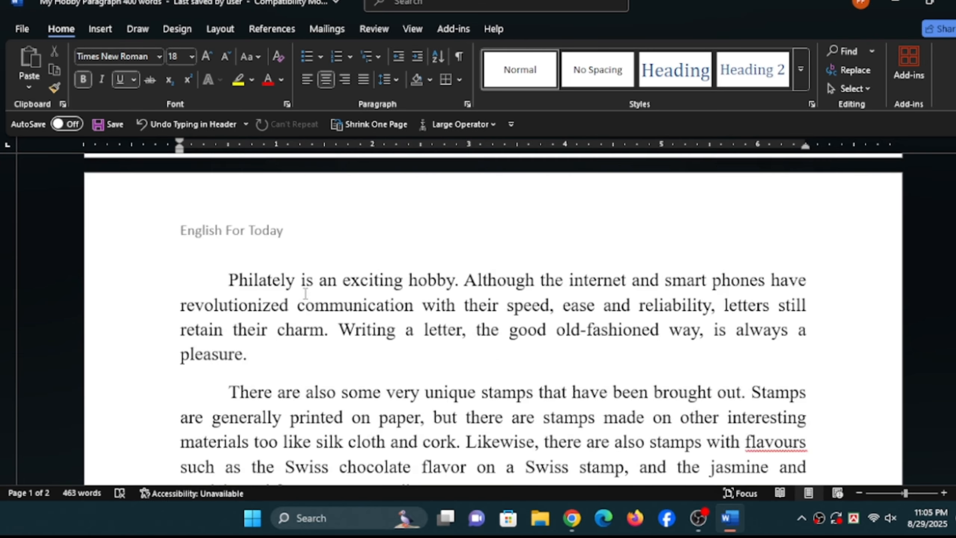
pyautogui.scroll(-2, 305, 293)
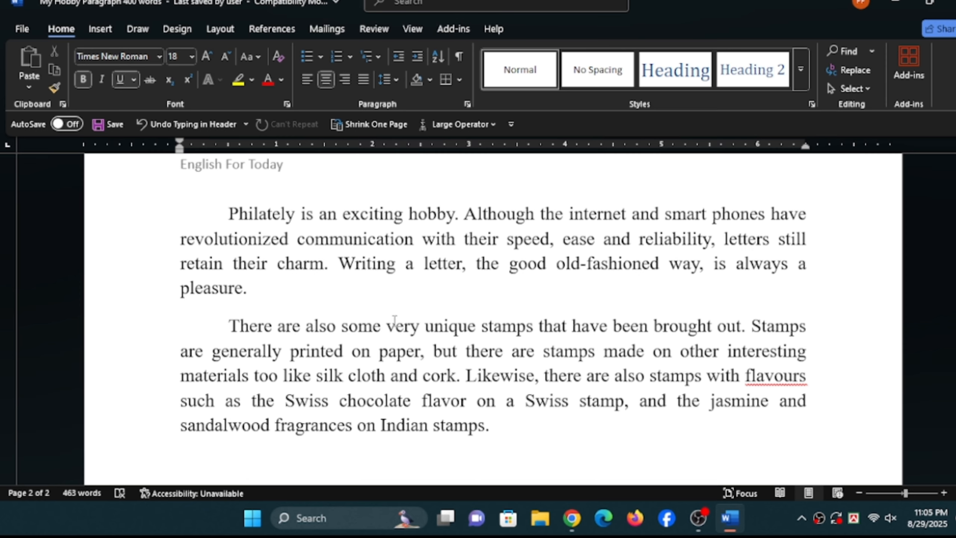
pyautogui.scroll(4, 394, 320)
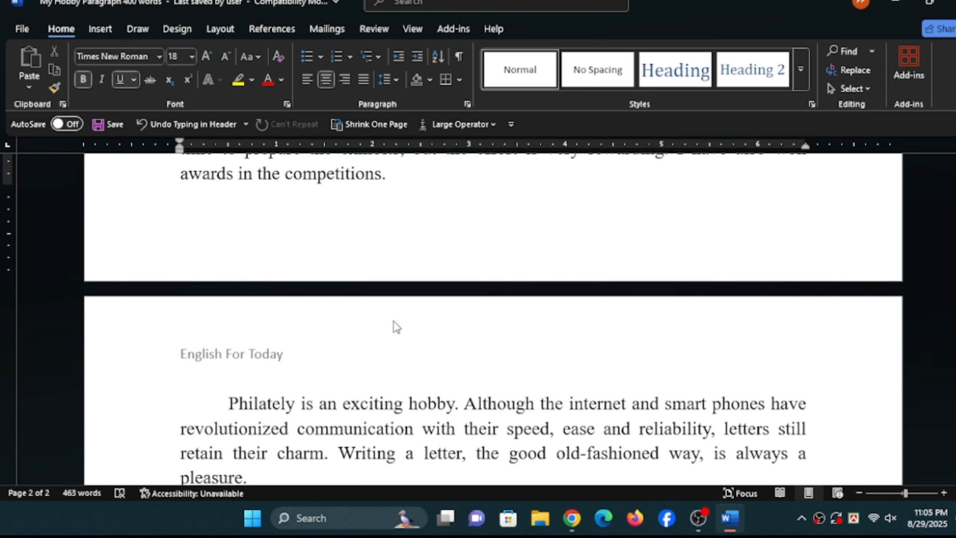
pyautogui.scroll(5, 394, 321)
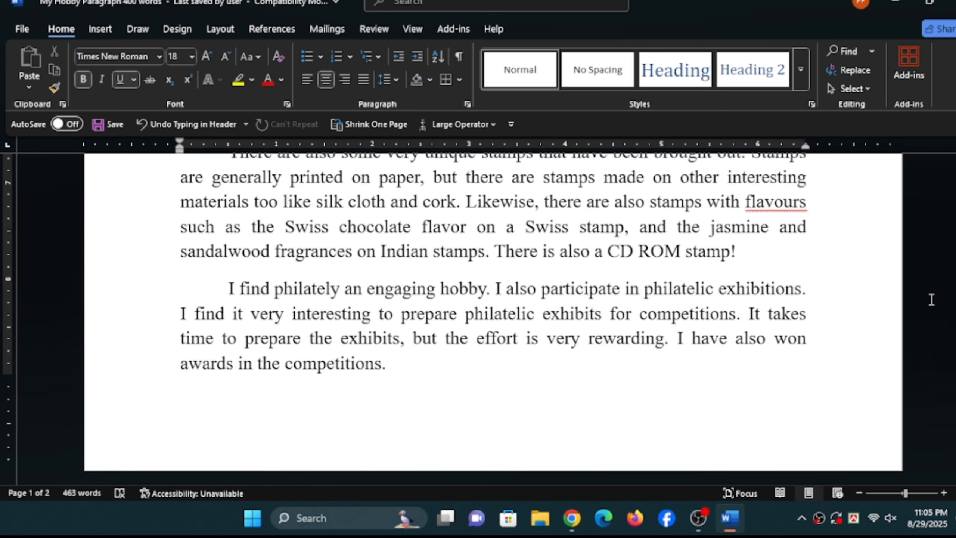
pyautogui.moveTo(954, 307); pyautogui.dragTo(955, 195)
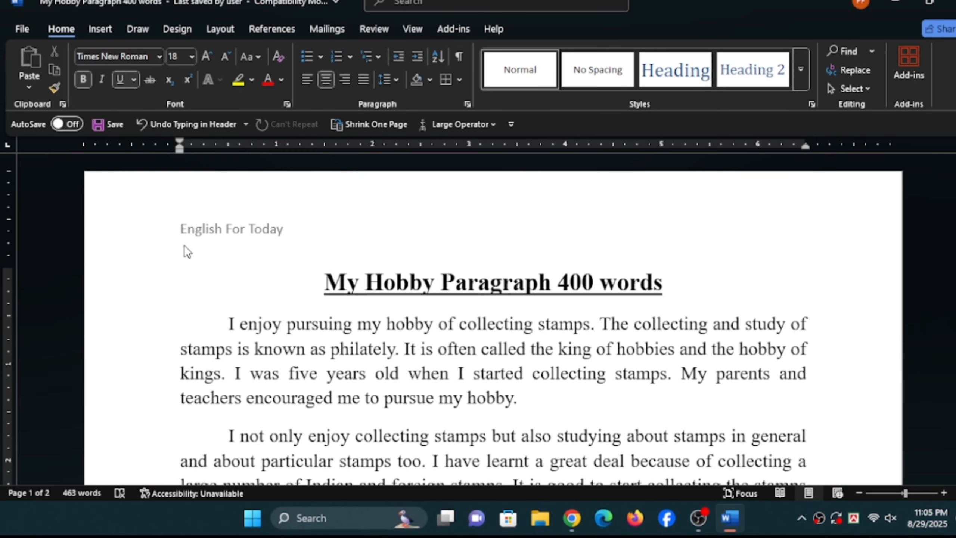
# - Reopen the header for editing and insert an Accent Bar 1 page number at its centre, at the current position
pyautogui.click(100, 29)
pyautogui.click(585, 51)
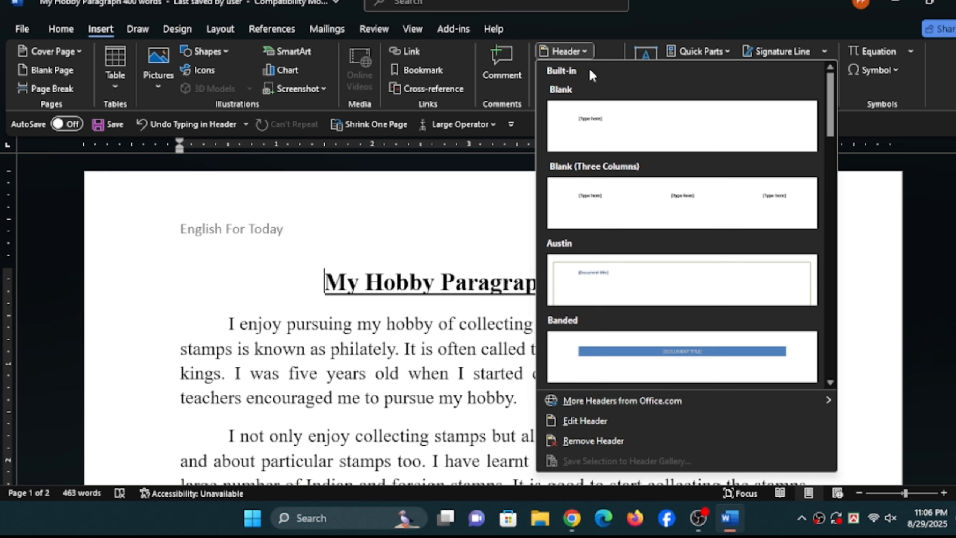
pyautogui.click(635, 429)
pyautogui.click(309, 227)
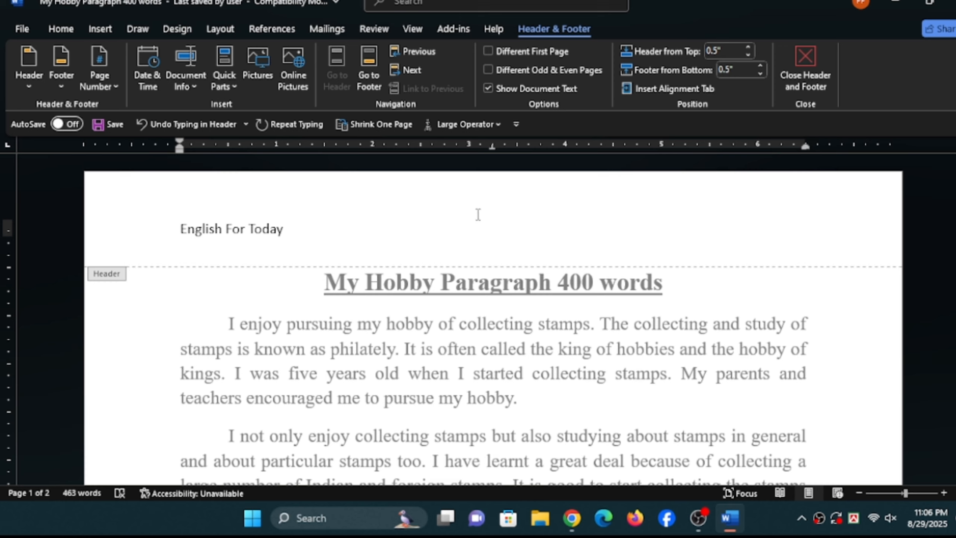
pyautogui.click(103, 86)
pyautogui.moveTo(120, 167)
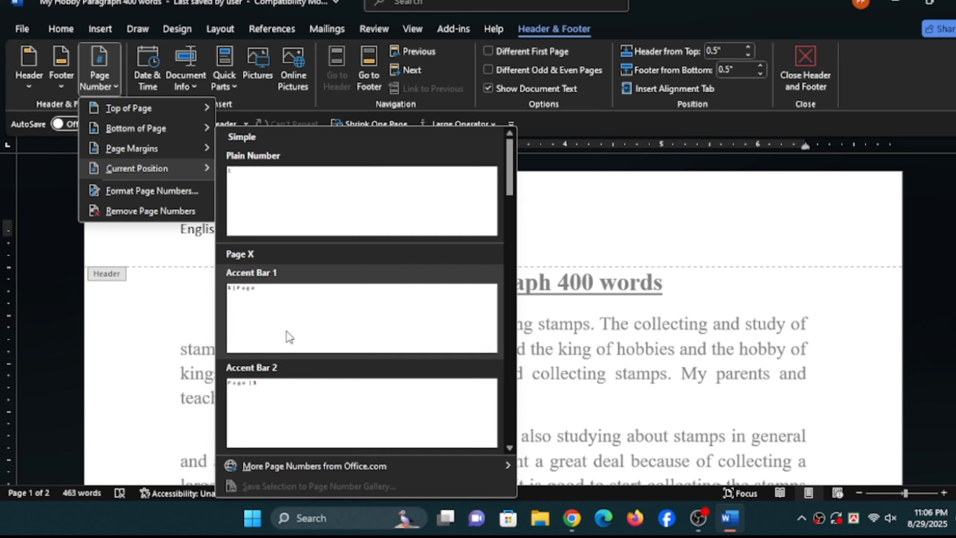
pyautogui.scroll(-5, 289, 336)
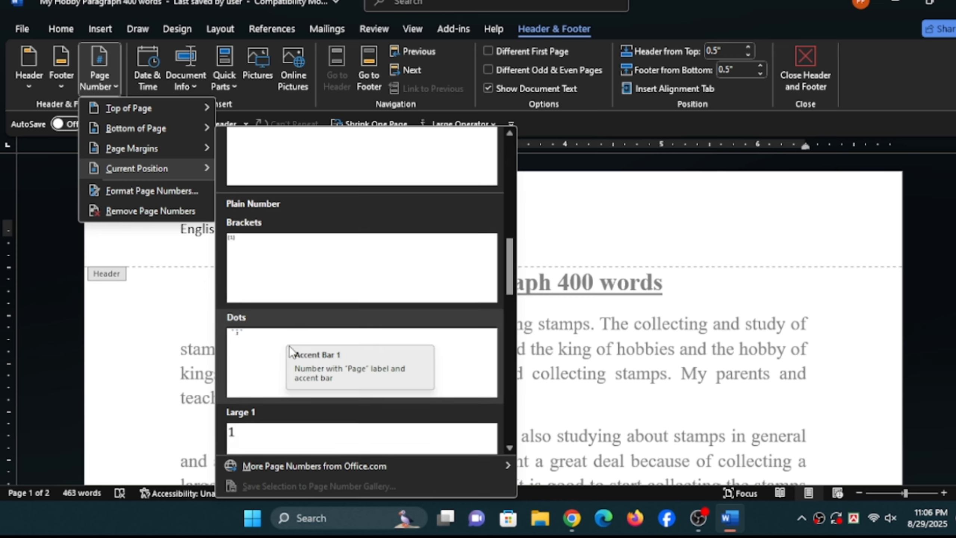
pyautogui.scroll(-3, 291, 355)
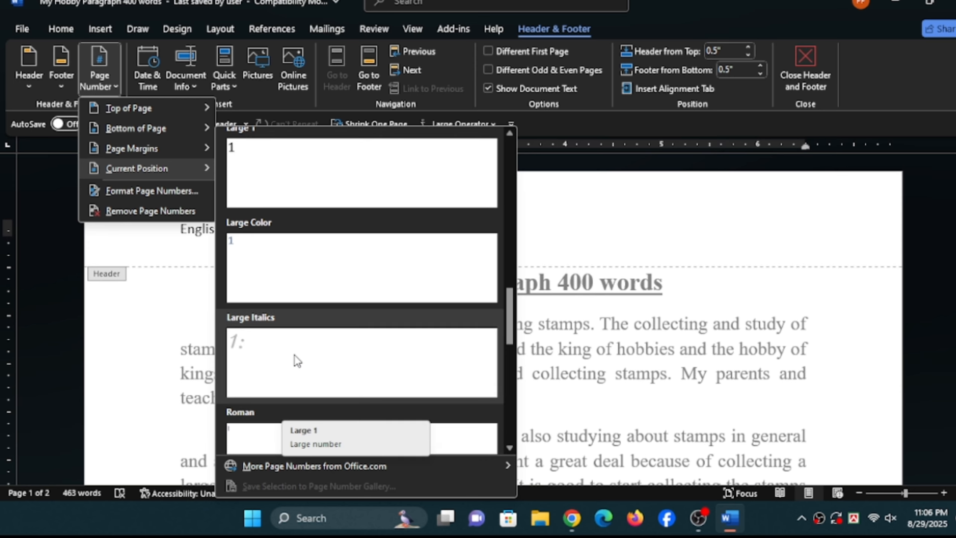
pyautogui.scroll(8, 297, 361)
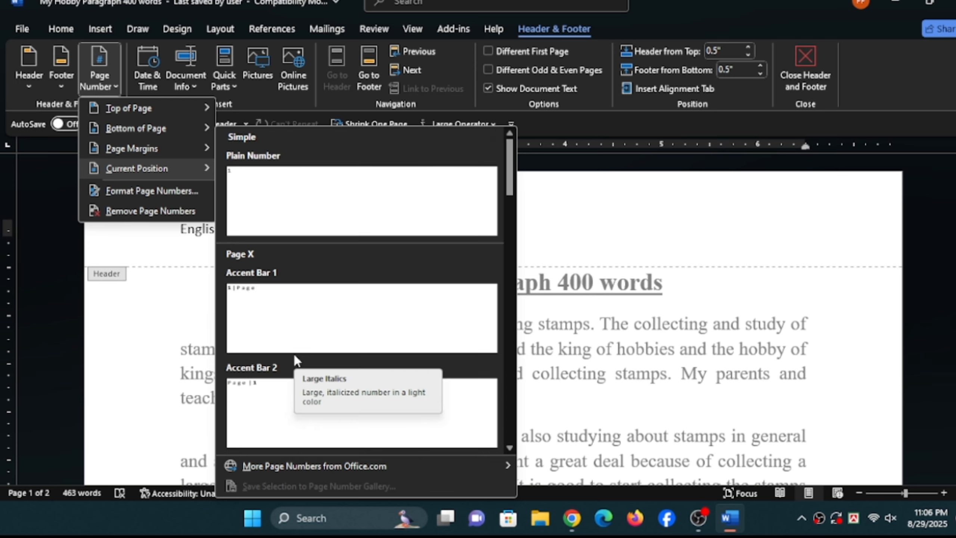
pyautogui.click(275, 293)
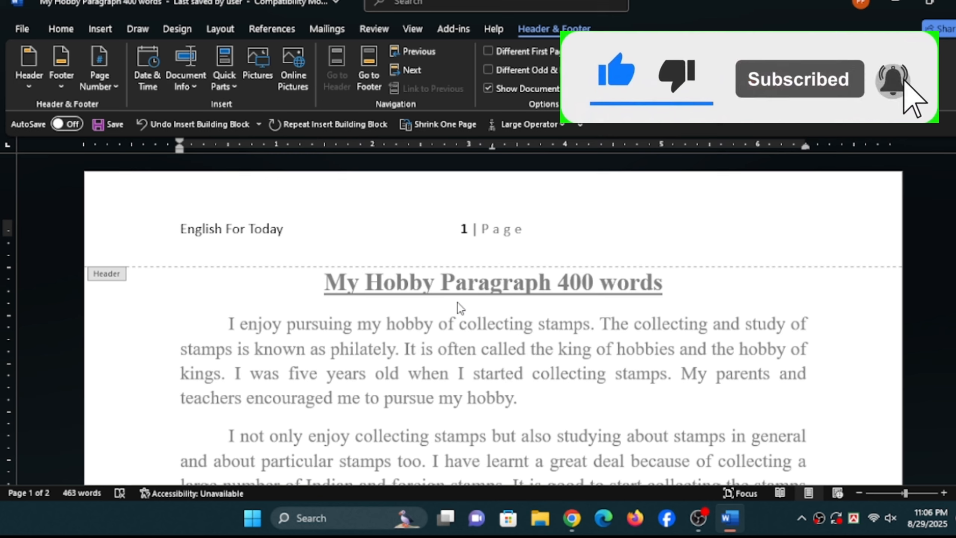
# - Insert the date at the header's right side in the "Friday, August 29, 2025" format and close the header
pyautogui.press('Tab')
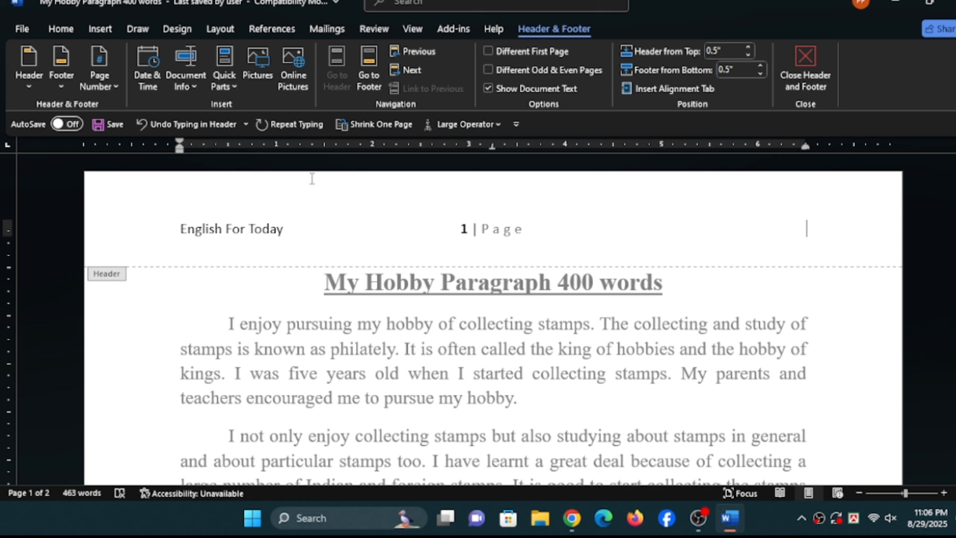
pyautogui.click(150, 88)
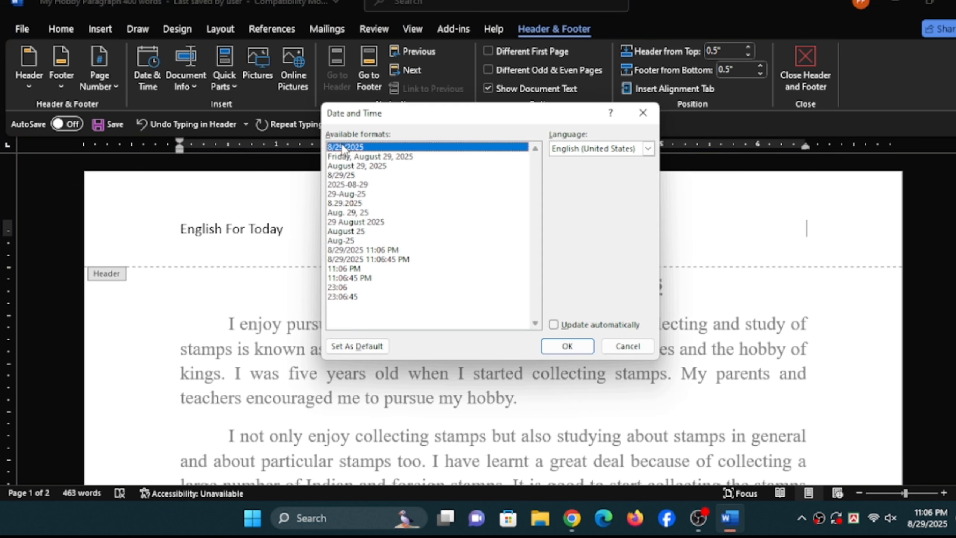
pyautogui.click(344, 156)
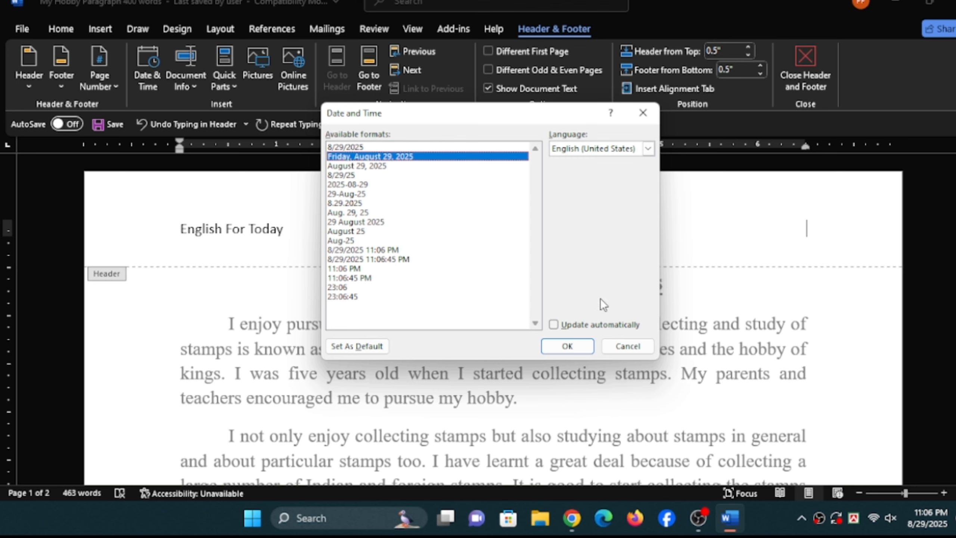
pyautogui.click(565, 346)
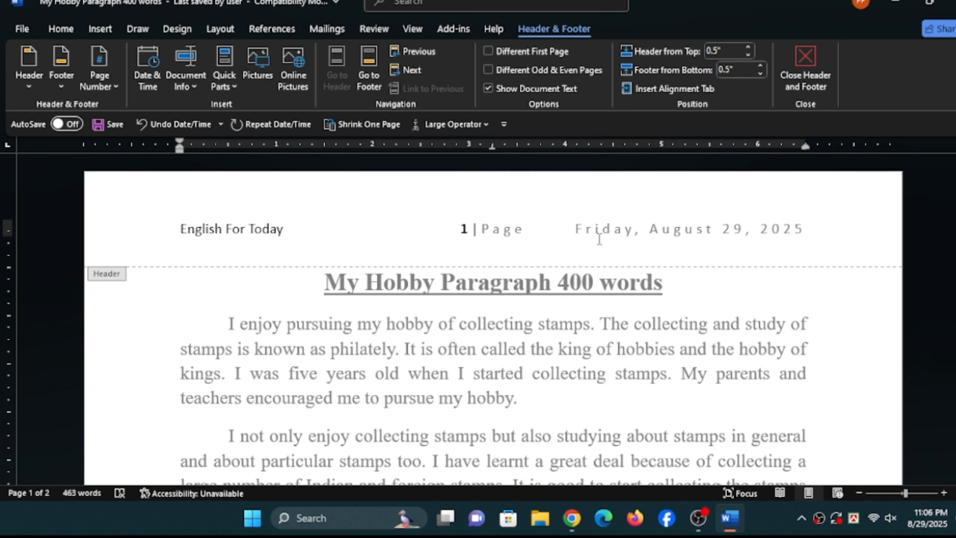
pyautogui.click(810, 77)
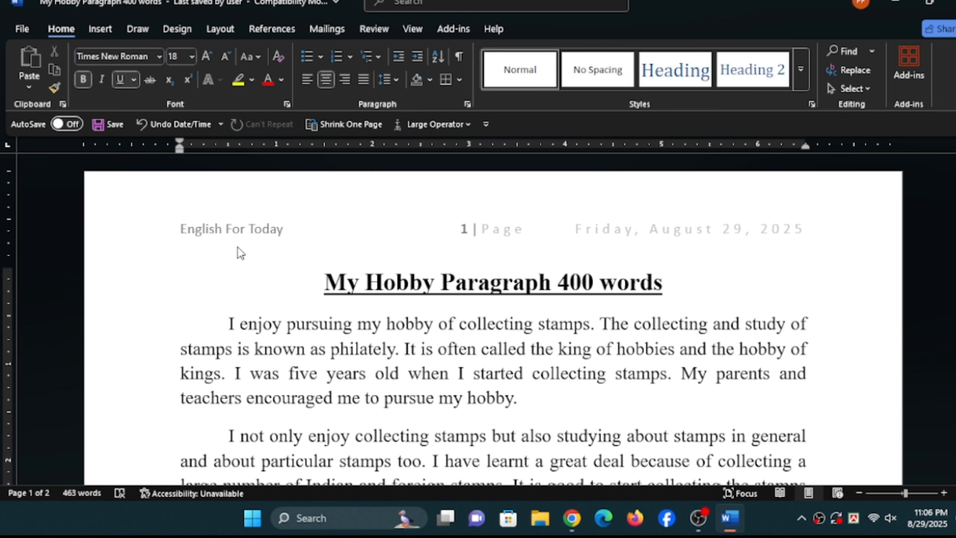
# - Check the header on the second page, remove the header from the document, and return to the start of the document
pyautogui.scroll(-15, 418, 324)
pyautogui.scroll(-6, 421, 327)
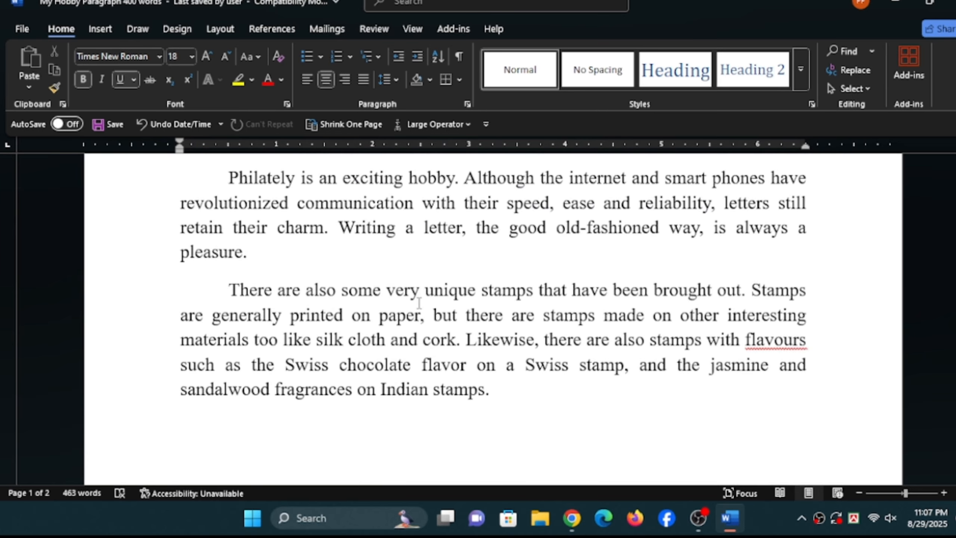
pyautogui.scroll(3, 421, 237)
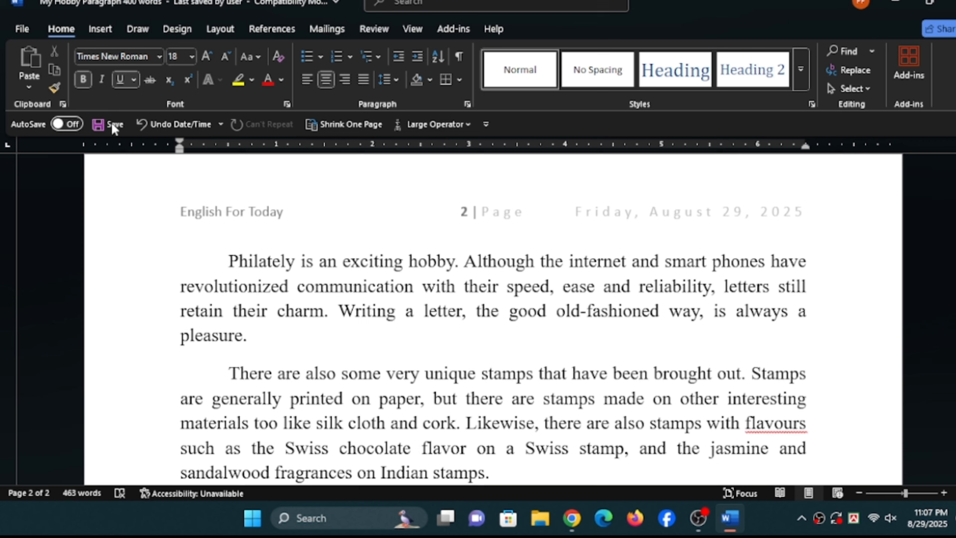
pyautogui.click(104, 30)
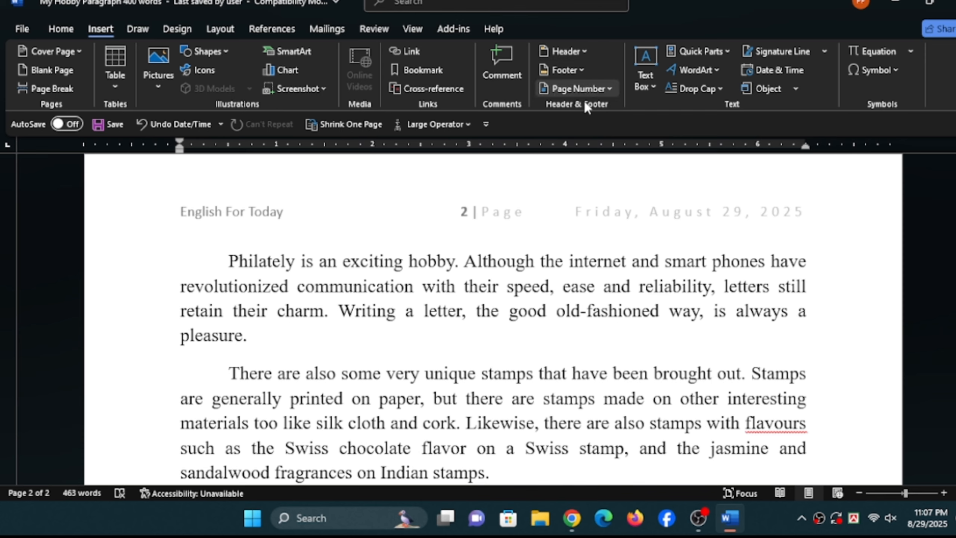
pyautogui.click(583, 52)
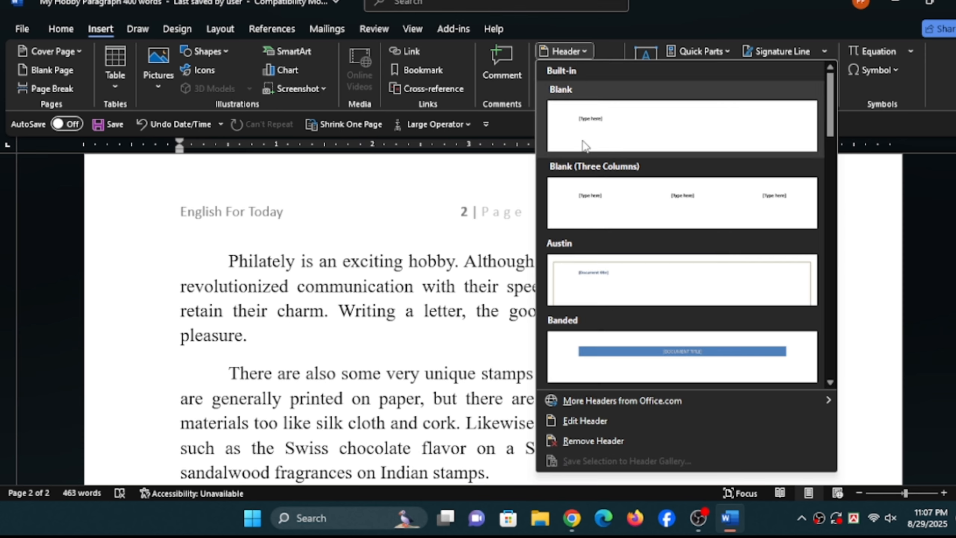
pyautogui.click(593, 443)
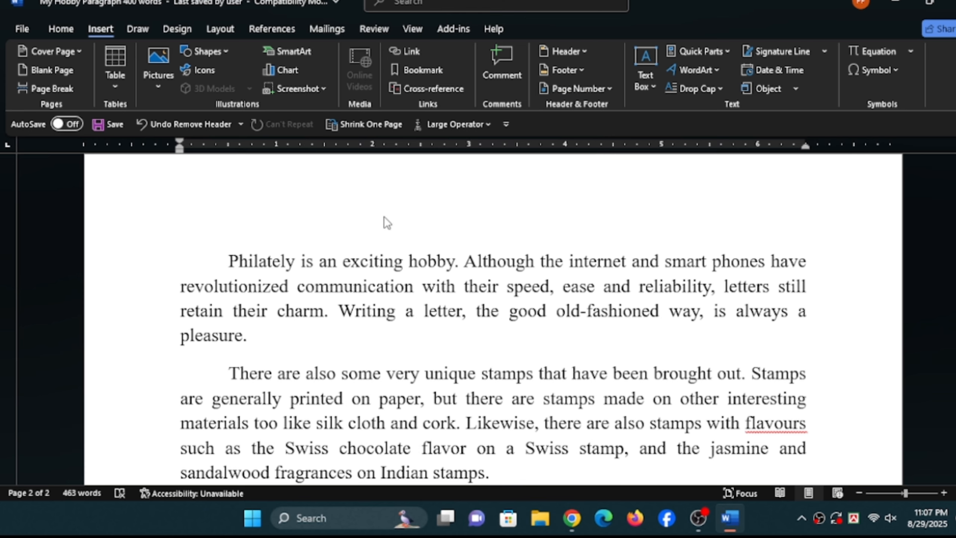
pyautogui.scroll(7, 493, 320)
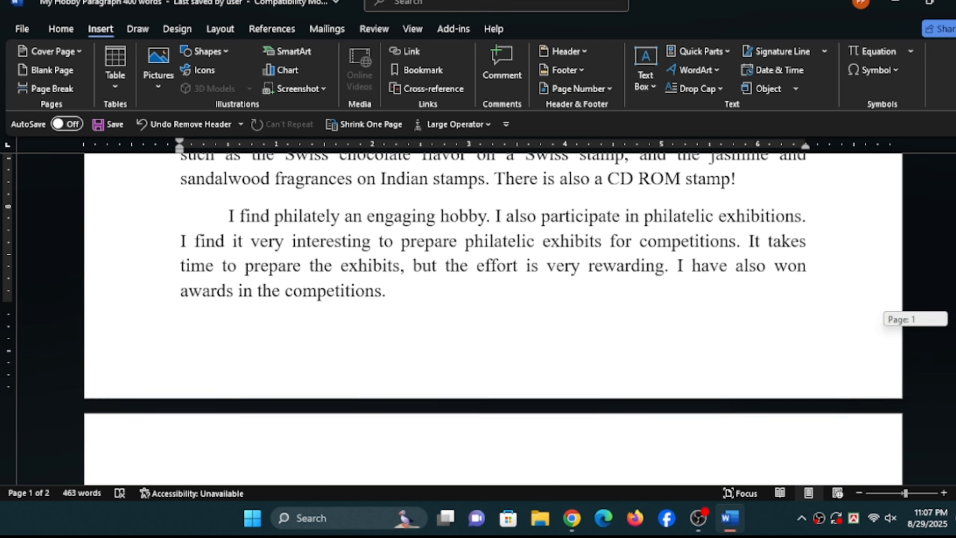
pyautogui.hotkey('ctrl', 'Home')
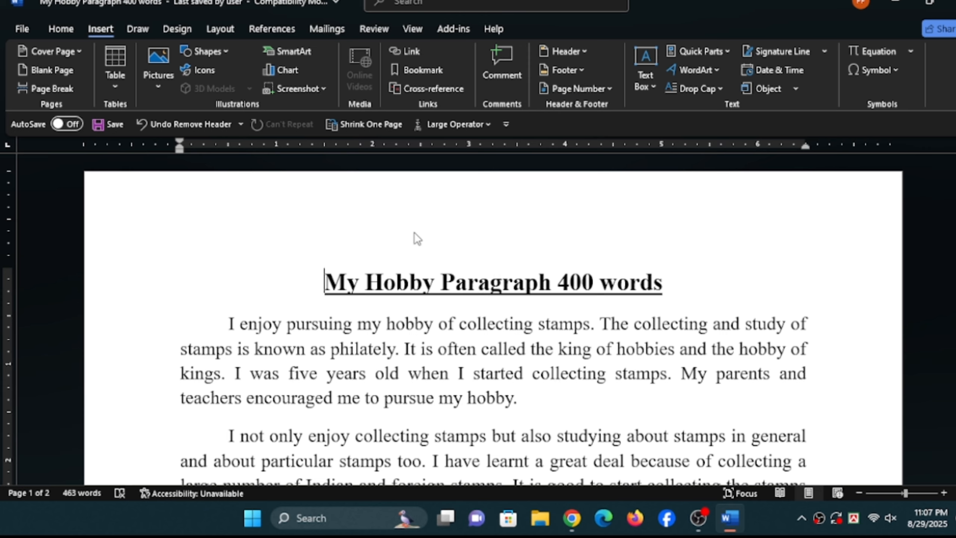
# - Insert the built-in Banded header and select its document title placeholder
pyautogui.click(583, 51)
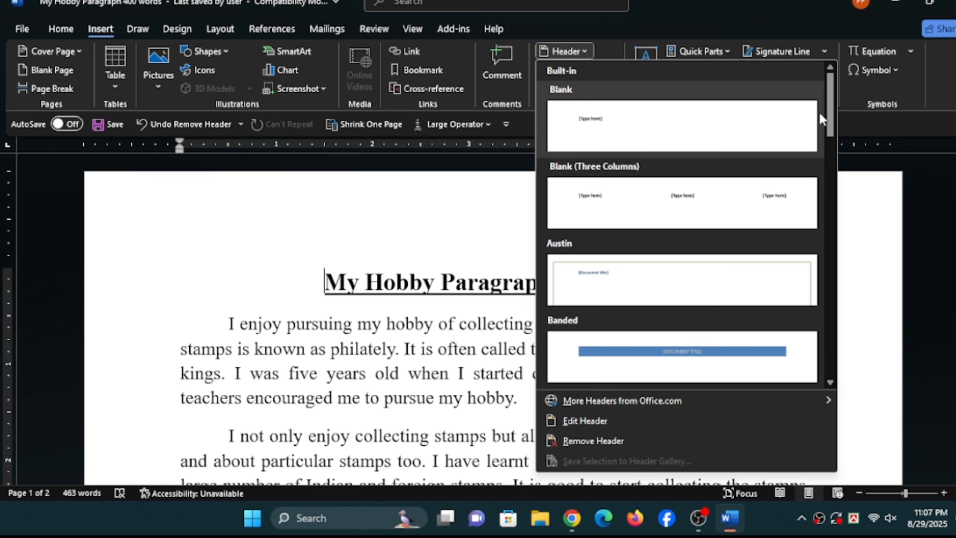
pyautogui.moveTo(830, 103); pyautogui.dragTo(831, 253)
pyautogui.moveTo(832, 286); pyautogui.dragTo(815, 180)
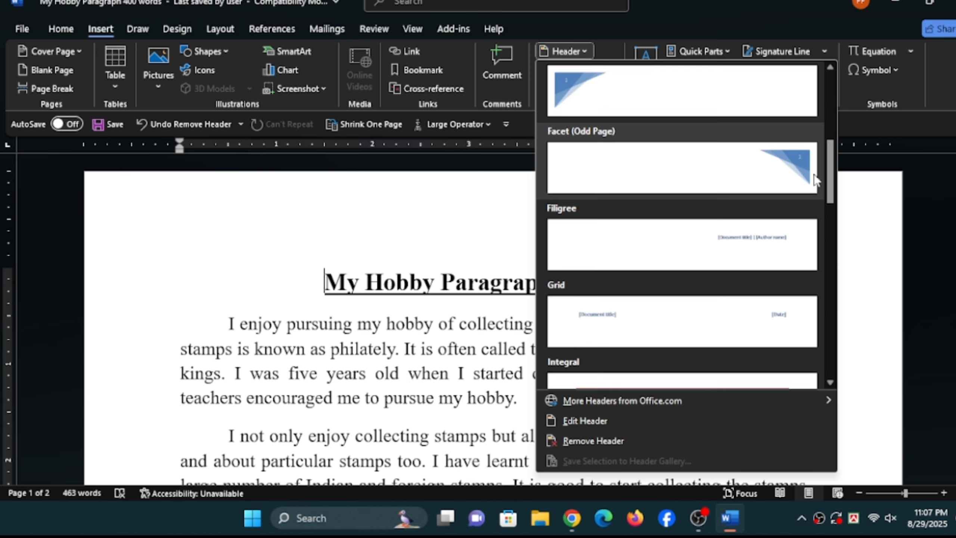
pyautogui.click(605, 168)
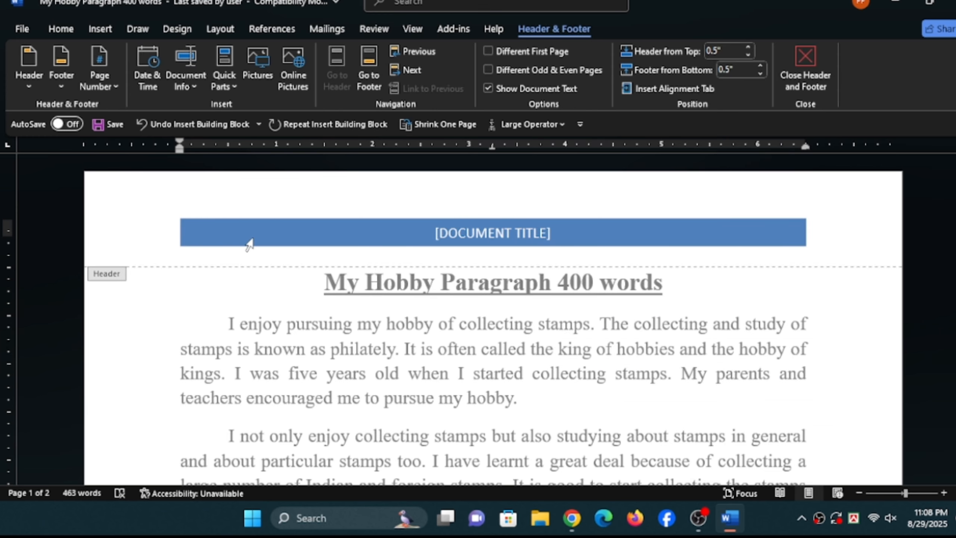
pyautogui.click(481, 234)
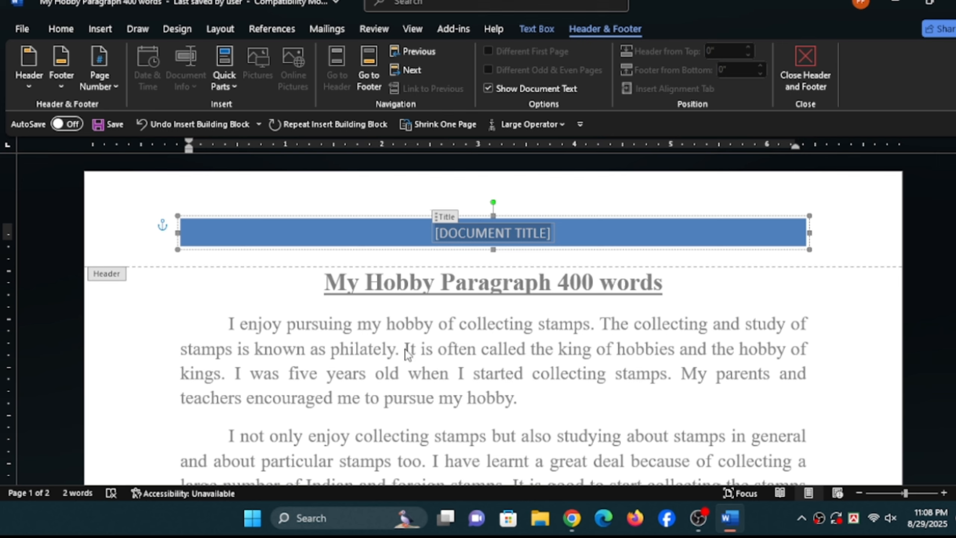
# - Remove the Banded header from the document
pyautogui.click(98, 29)
pyautogui.click(549, 51)
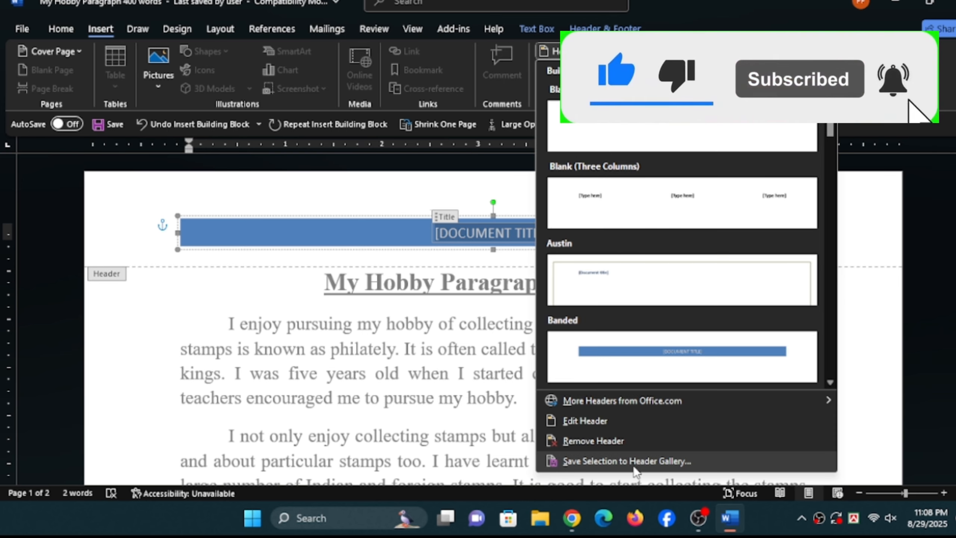
pyautogui.click(625, 445)
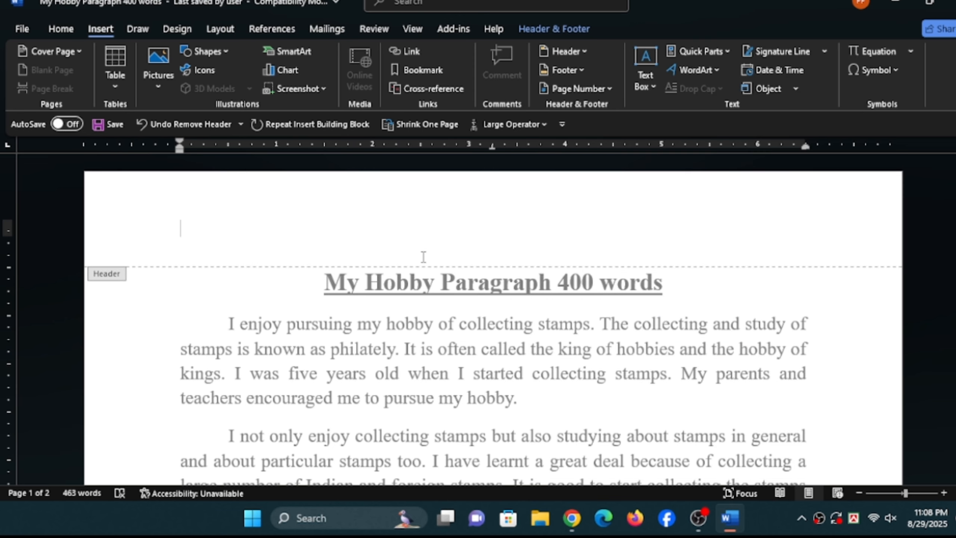
pyautogui.click(581, 51)
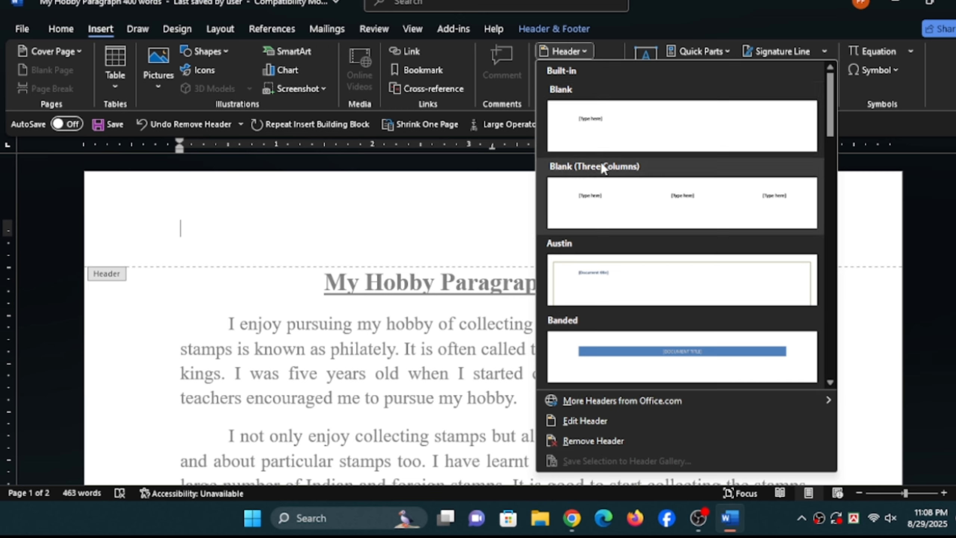
pyautogui.click(583, 52)
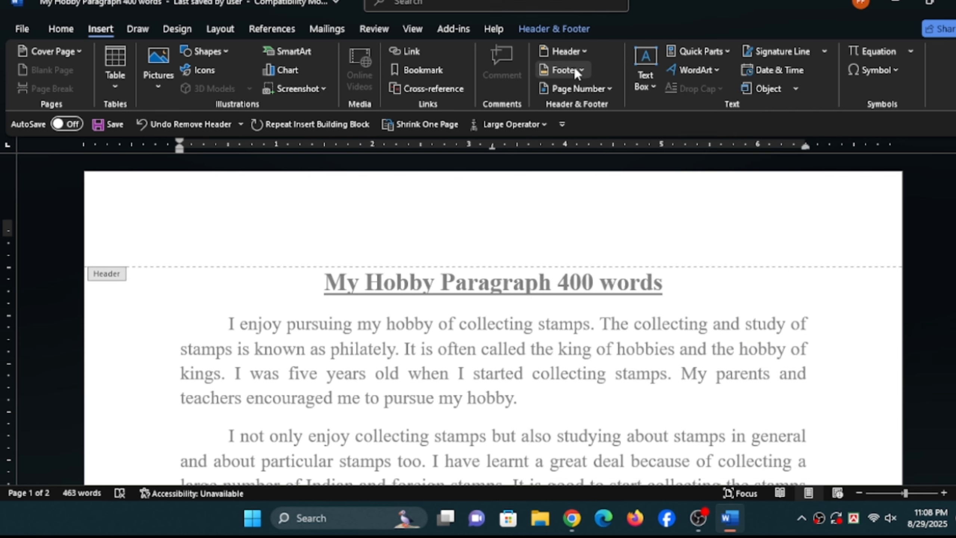
# - Insert the built-in ViewMaster (Horizontal) footer and close the footer
pyautogui.click(573, 67)
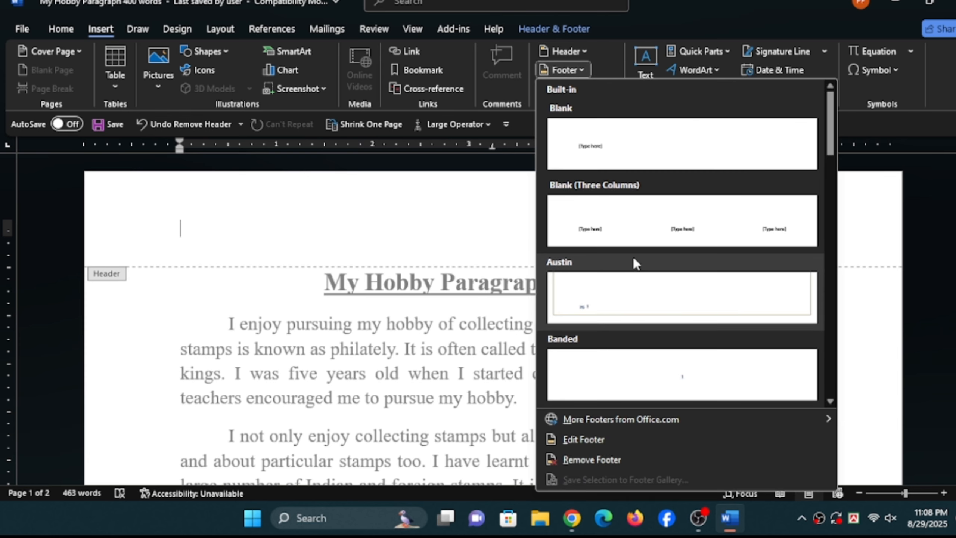
pyautogui.scroll(-9, 632, 258)
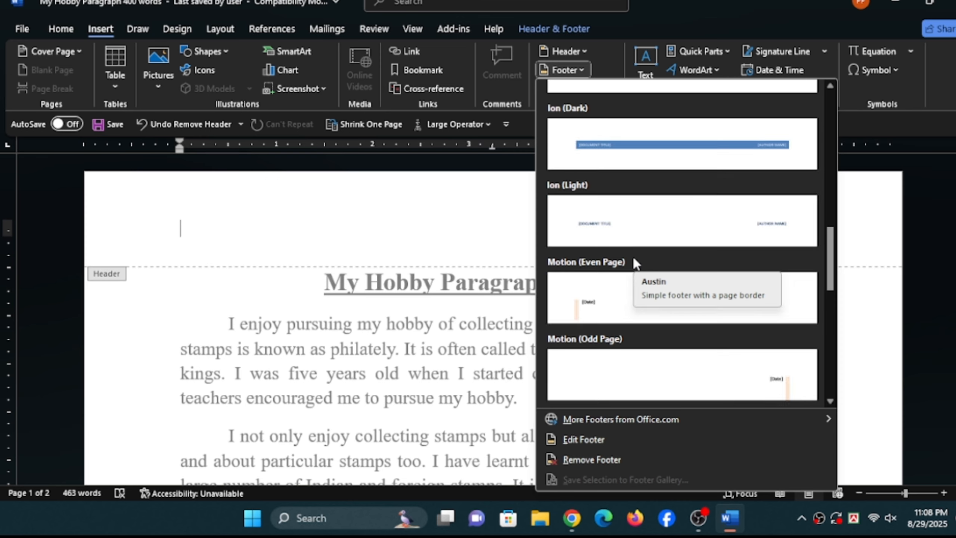
pyautogui.scroll(-6, 633, 352)
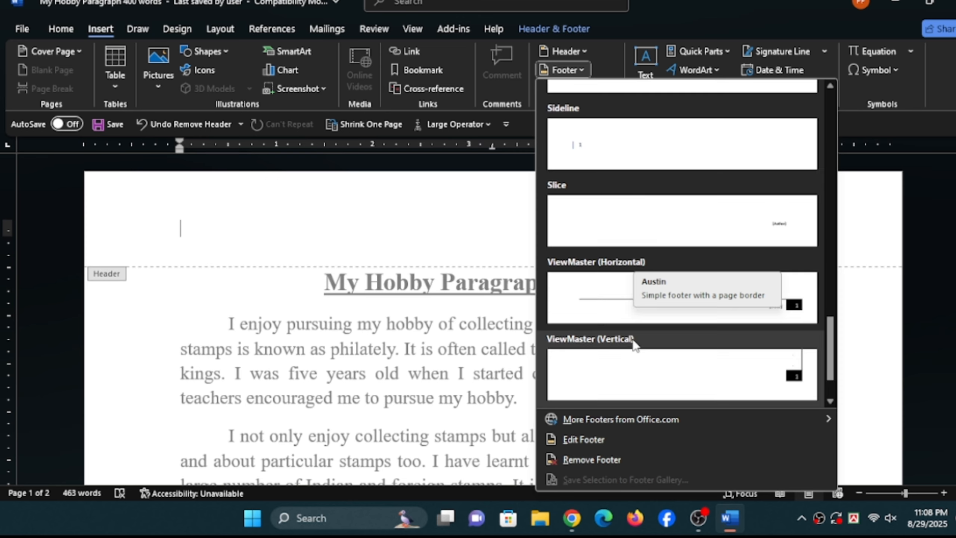
pyautogui.click(610, 303)
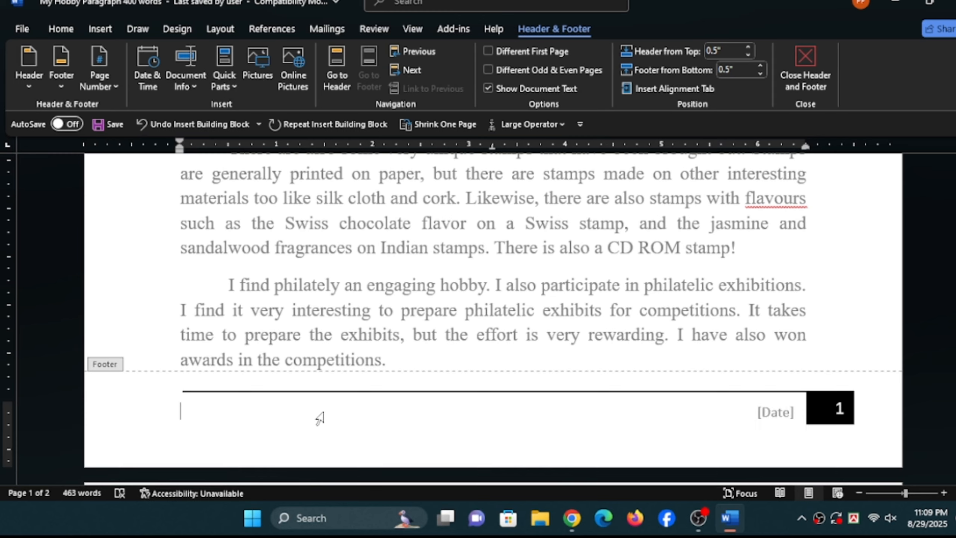
pyautogui.click(807, 84)
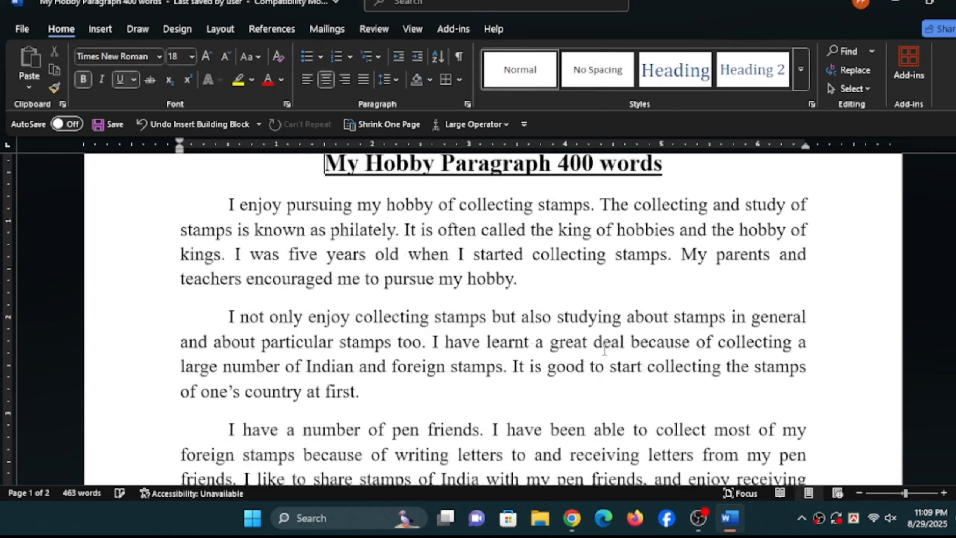
# - Examine the footer in the document and on both pages of the print preview, and return to the document
pyautogui.scroll(-20, 636, 349)
pyautogui.scroll(-8, 636, 349)
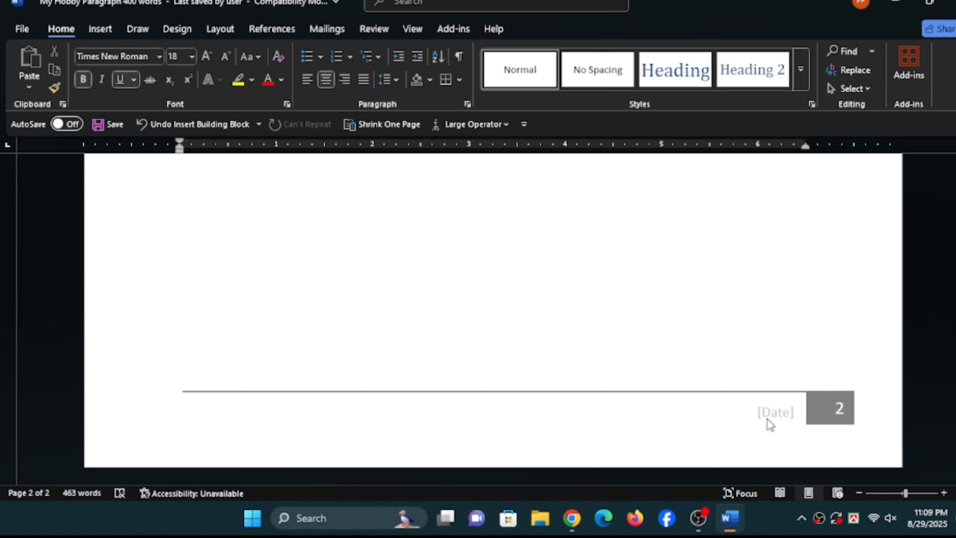
pyautogui.click(19, 29)
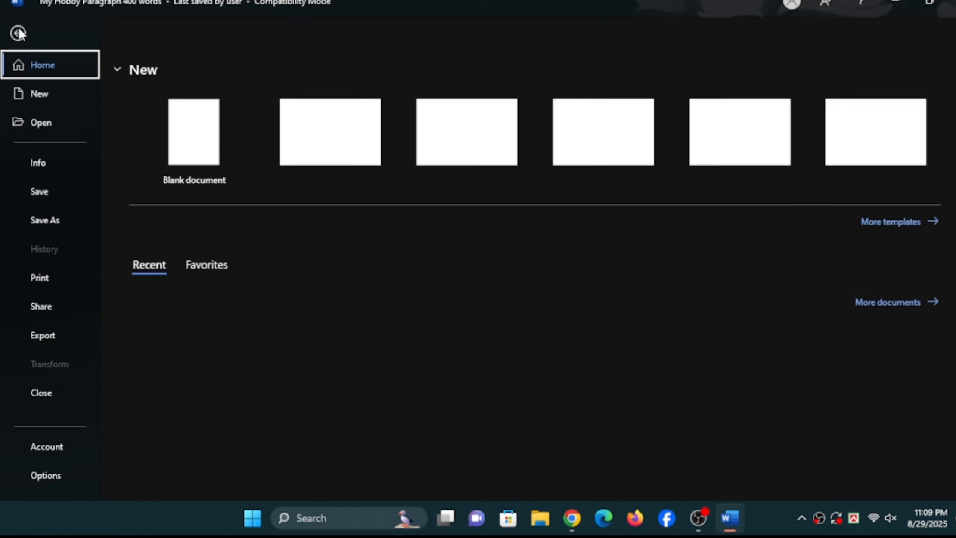
pyautogui.click(42, 280)
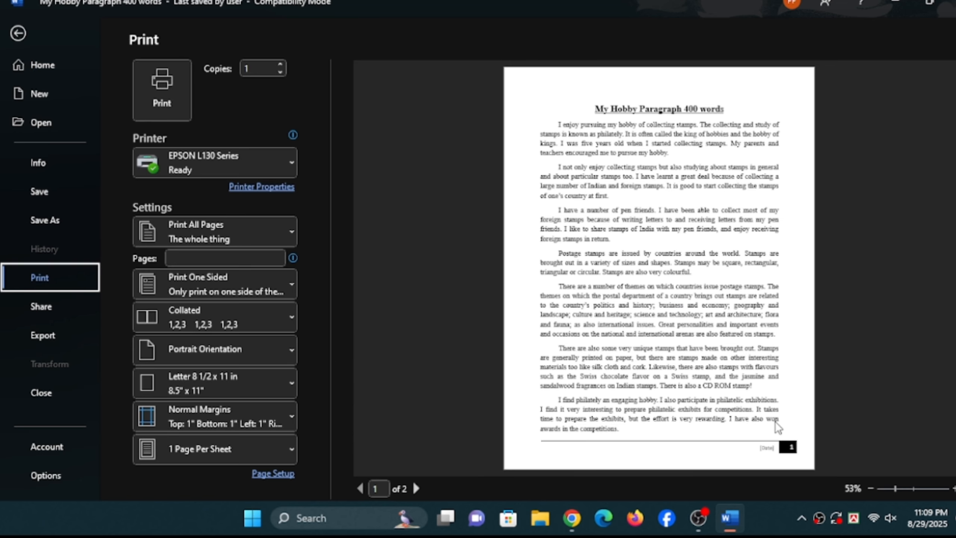
pyautogui.scroll(-1, 750, 418)
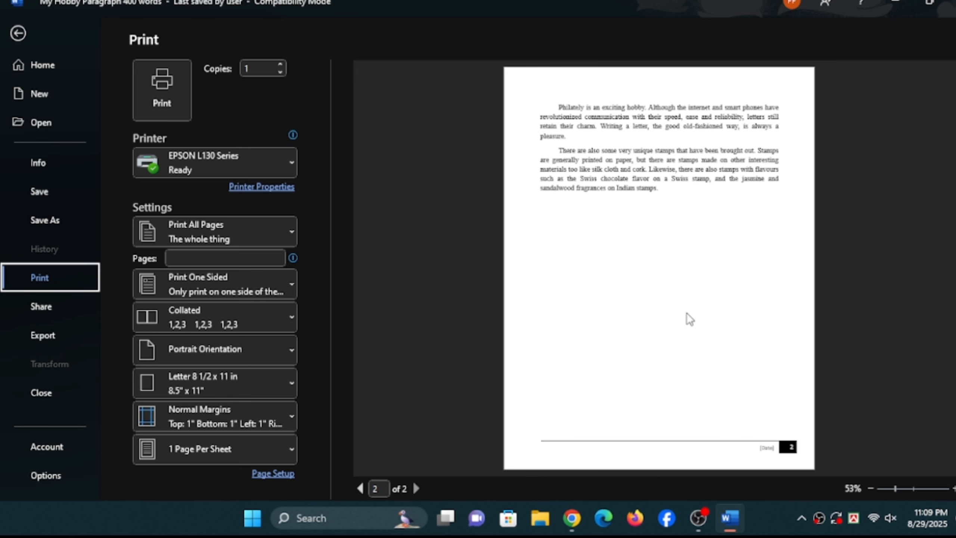
pyautogui.scroll(1, 676, 286)
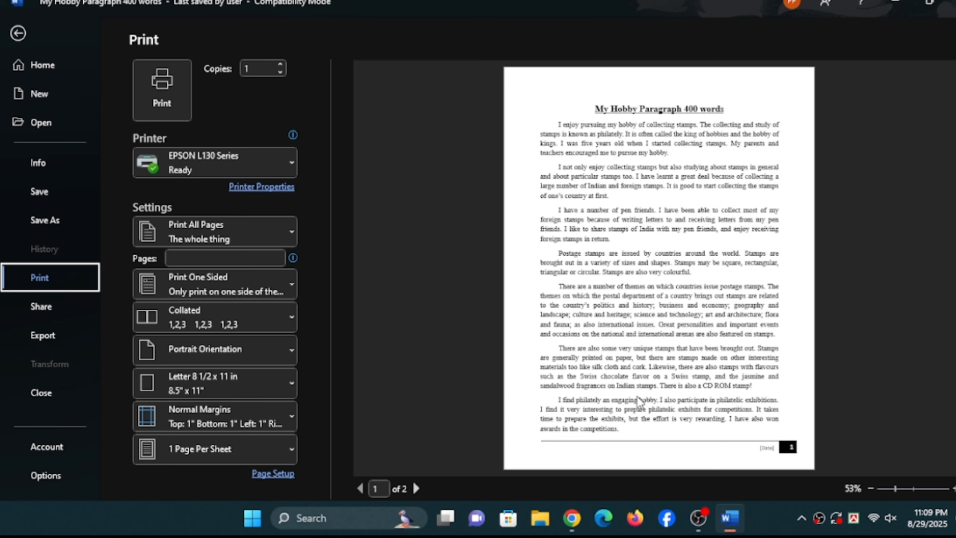
pyautogui.click(18, 33)
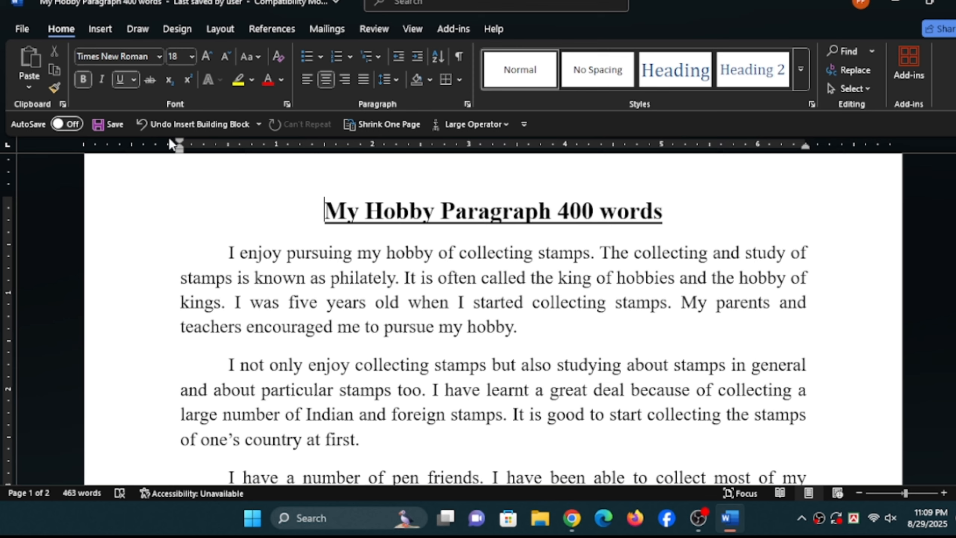
# - Remove the ViewMaster footer from the document and check the bottom of the first page
pyautogui.click(105, 31)
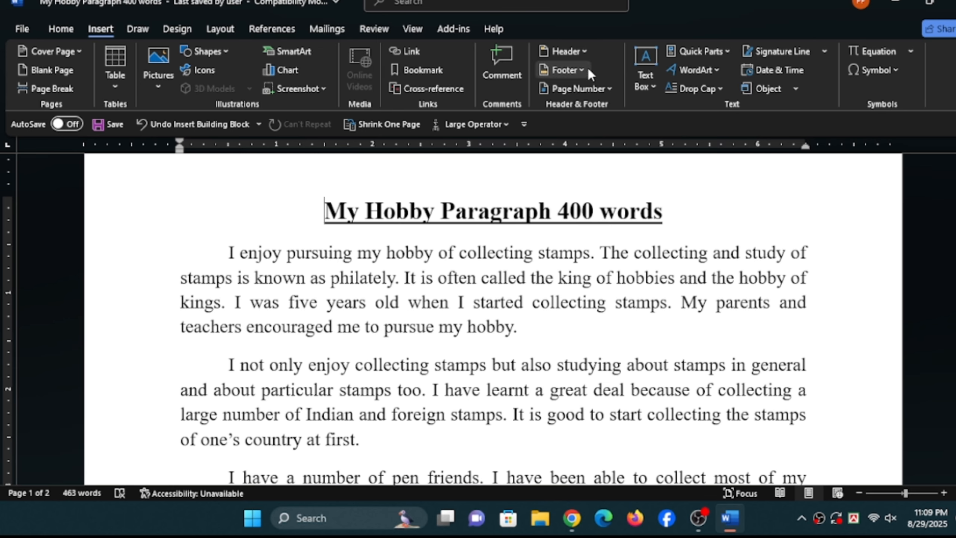
pyautogui.click(573, 56)
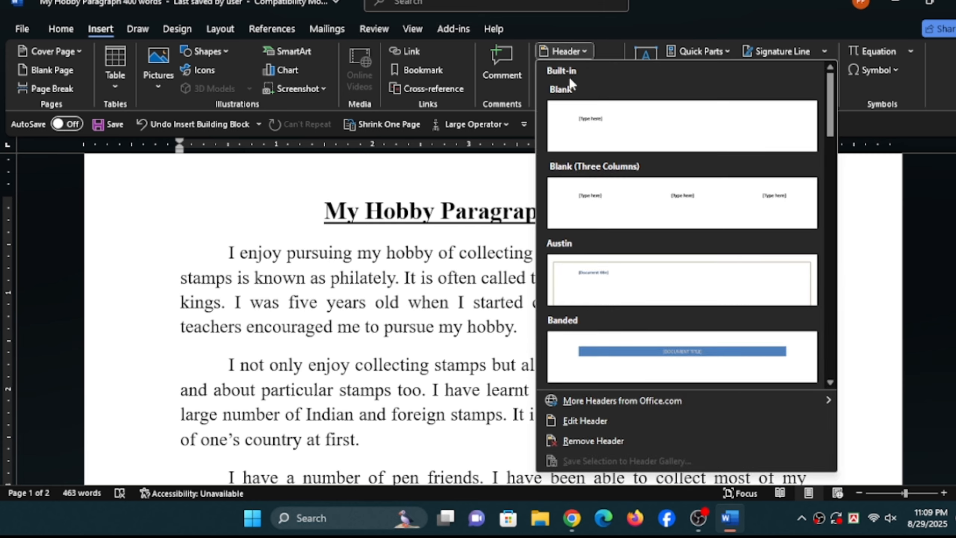
pyautogui.click(567, 52)
pyautogui.click(564, 73)
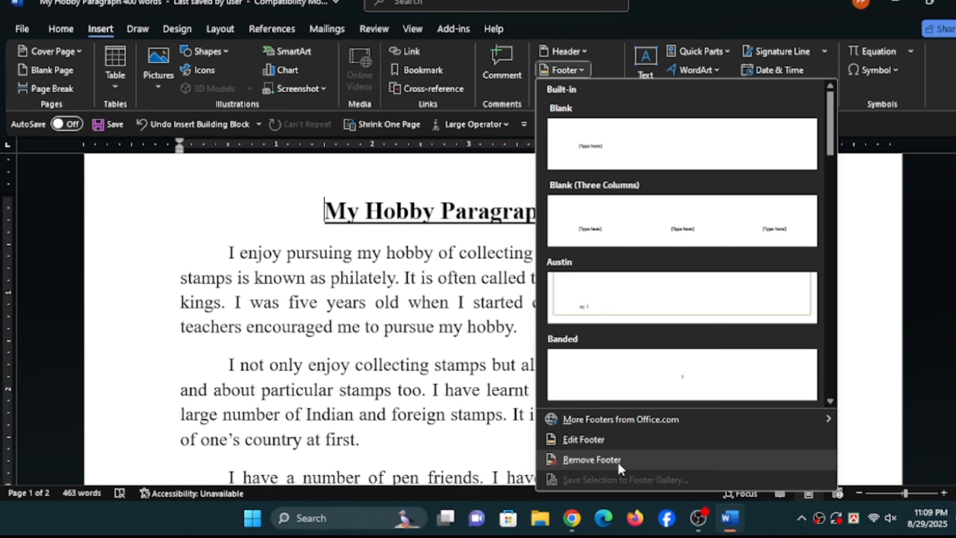
pyautogui.click(618, 459)
pyautogui.scroll(-3, 629, 394)
pyautogui.scroll(-15, 628, 393)
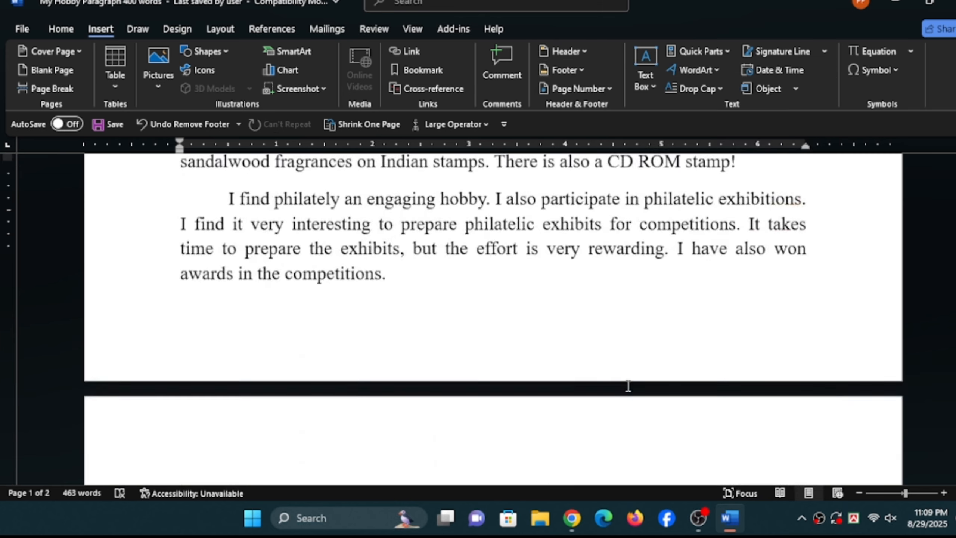
pyautogui.scroll(2, 625, 385)
pyautogui.scroll(7, 624, 384)
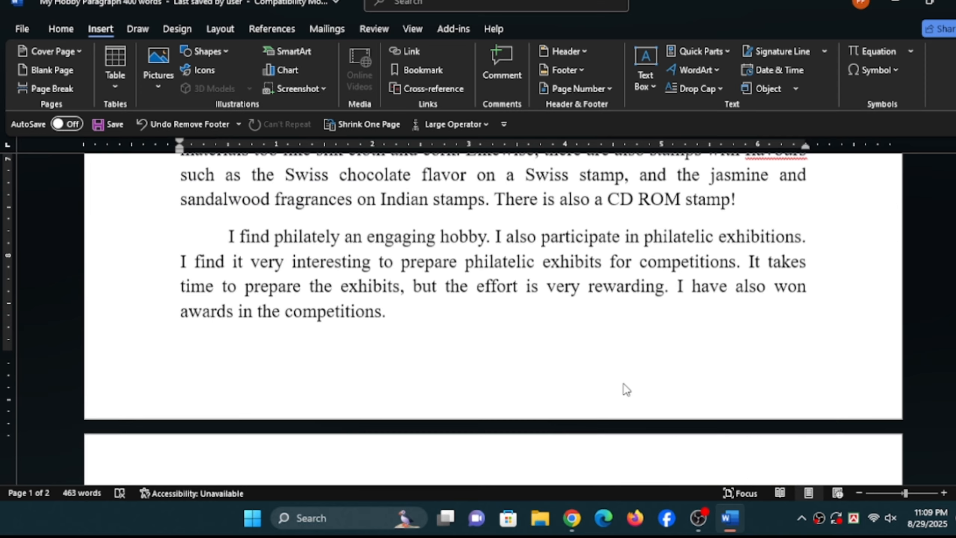
pyautogui.scroll(3, 625, 383)
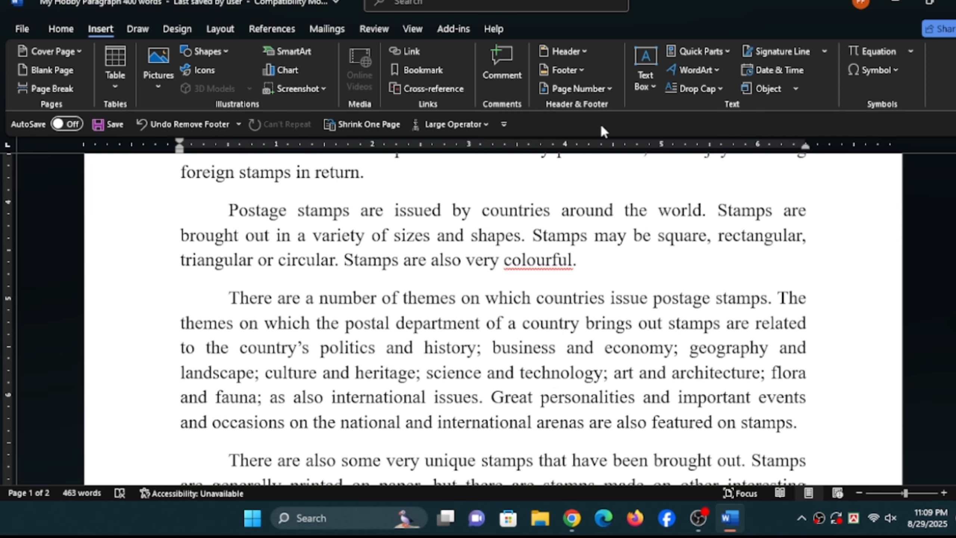
# - Browse the top-of-page and bottom-of-page number styles and insert the Accent Bar, Left page number in the page margin
pyautogui.click(608, 89)
pyautogui.moveTo(582, 114)
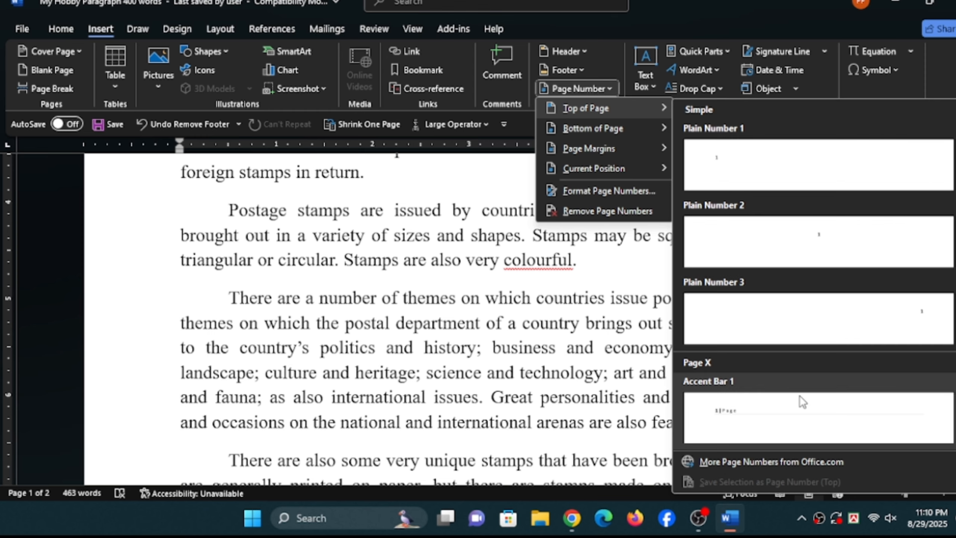
pyautogui.scroll(-3, 801, 397)
pyautogui.scroll(-3, 787, 330)
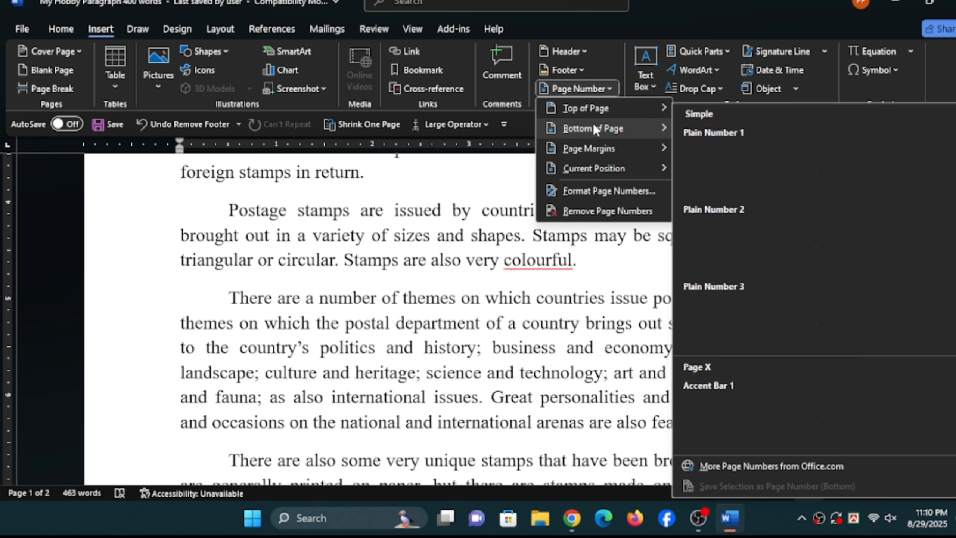
pyautogui.scroll(-6, 798, 292)
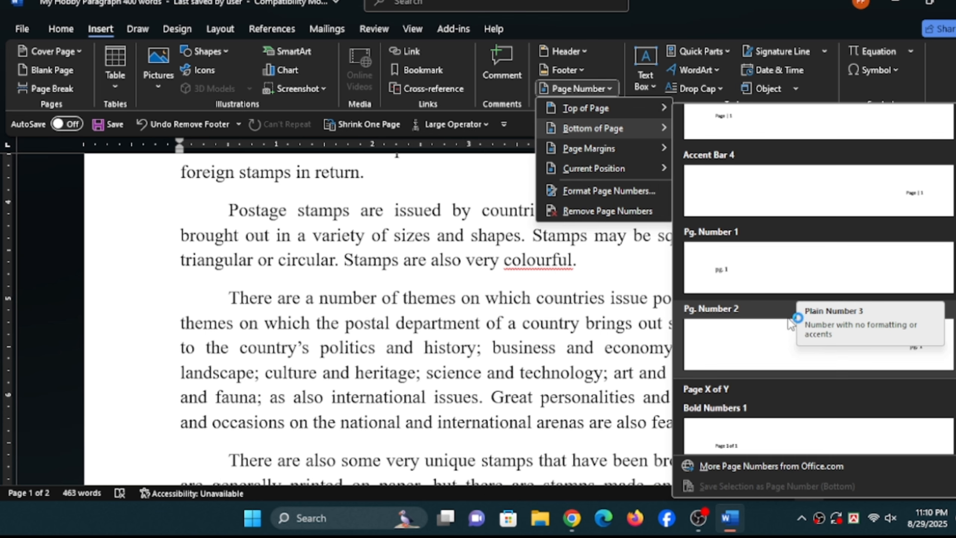
pyautogui.moveTo(600, 150)
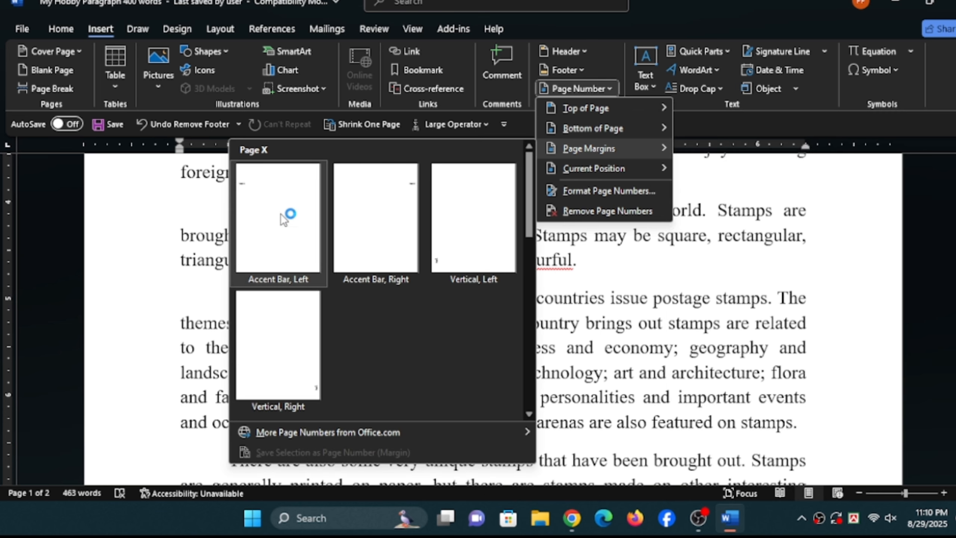
pyautogui.click(284, 220)
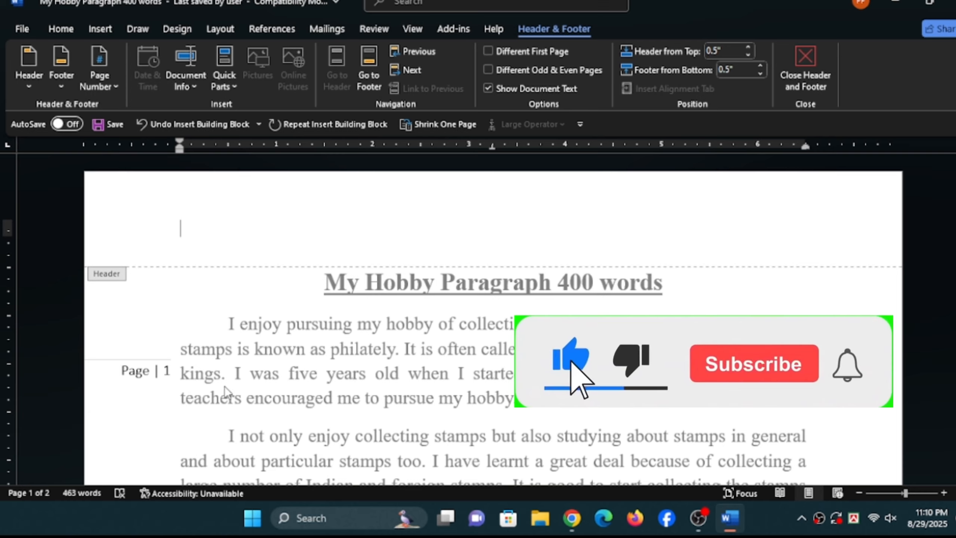
# - Check the margin page numbers on both pages and close the header and footer
pyautogui.scroll(-15, 225, 392)
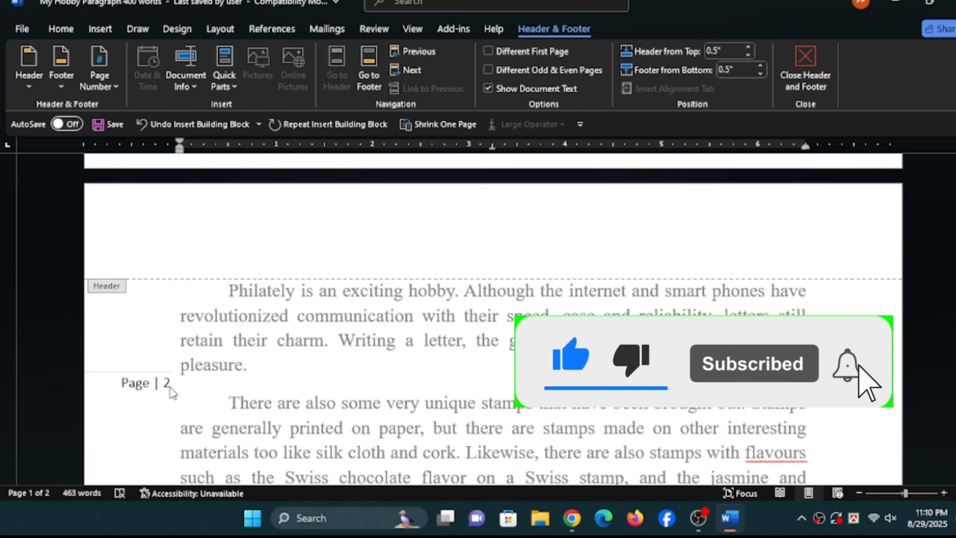
pyautogui.scroll(-3, 171, 392)
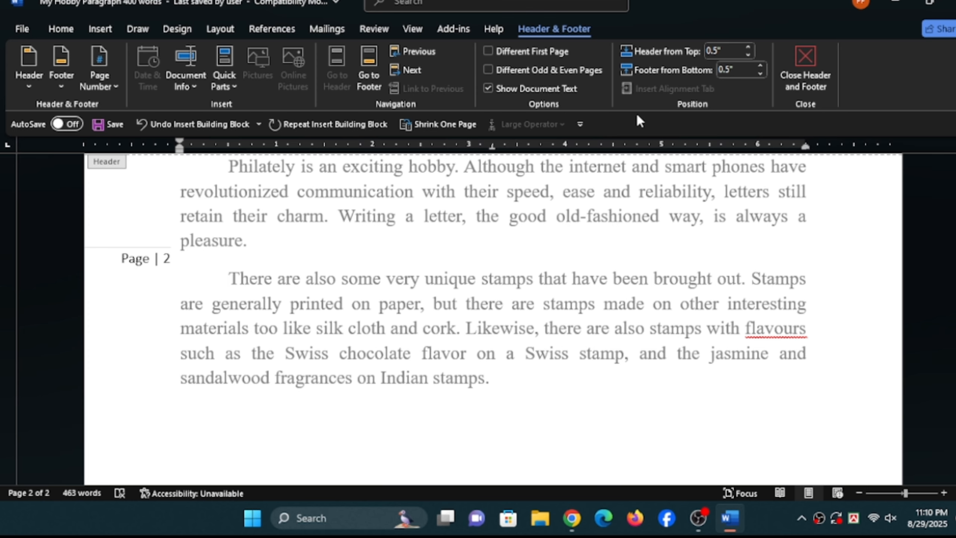
pyautogui.click(800, 75)
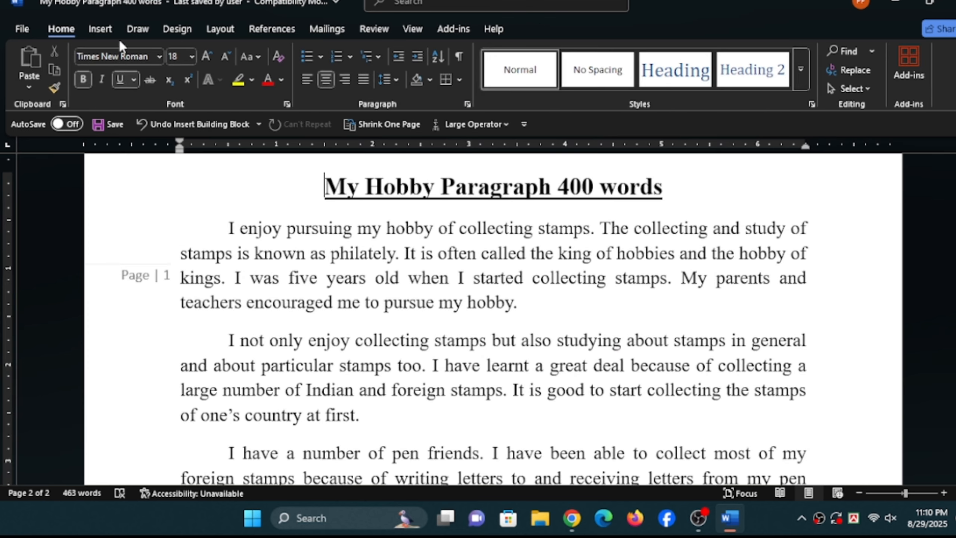
# - Remove the page numbers from the document
pyautogui.click(100, 30)
pyautogui.click(608, 87)
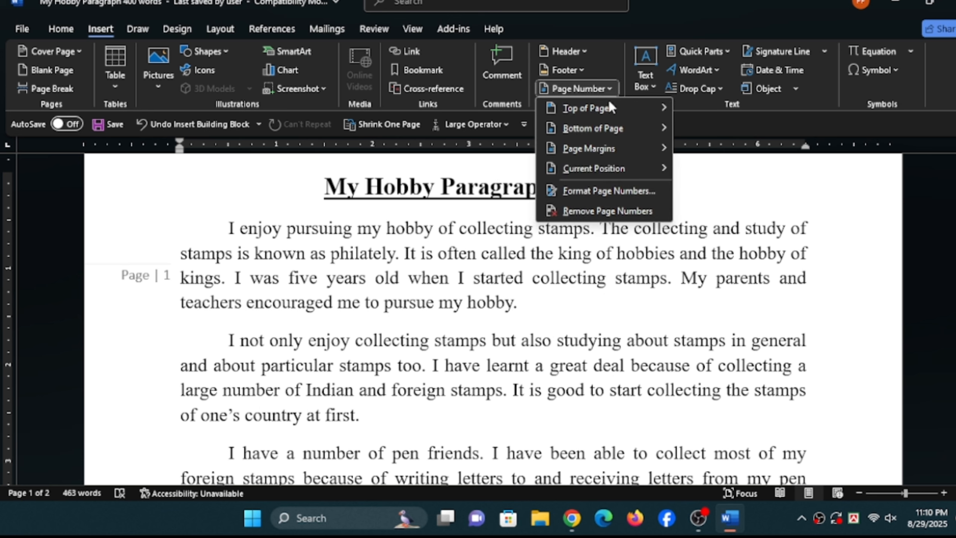
pyautogui.click(589, 208)
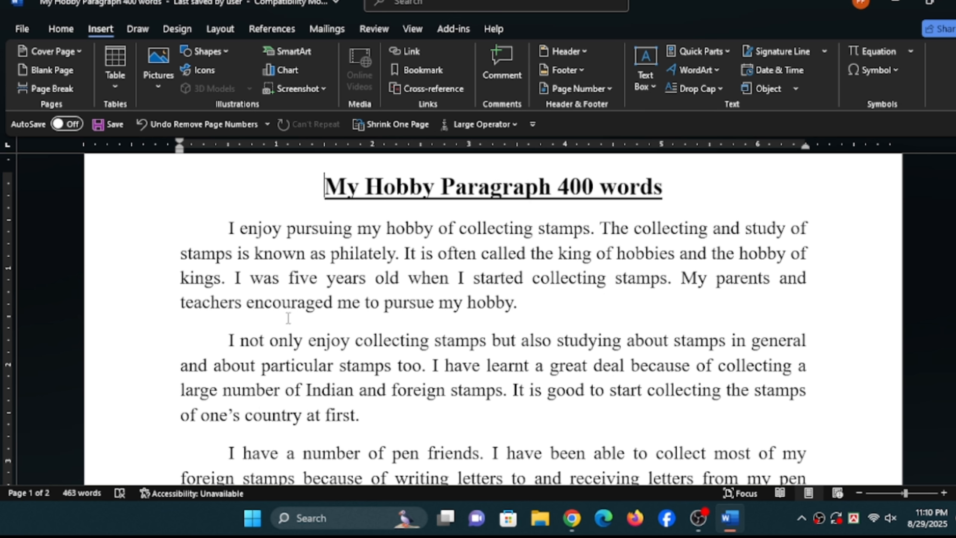
pyautogui.click(605, 88)
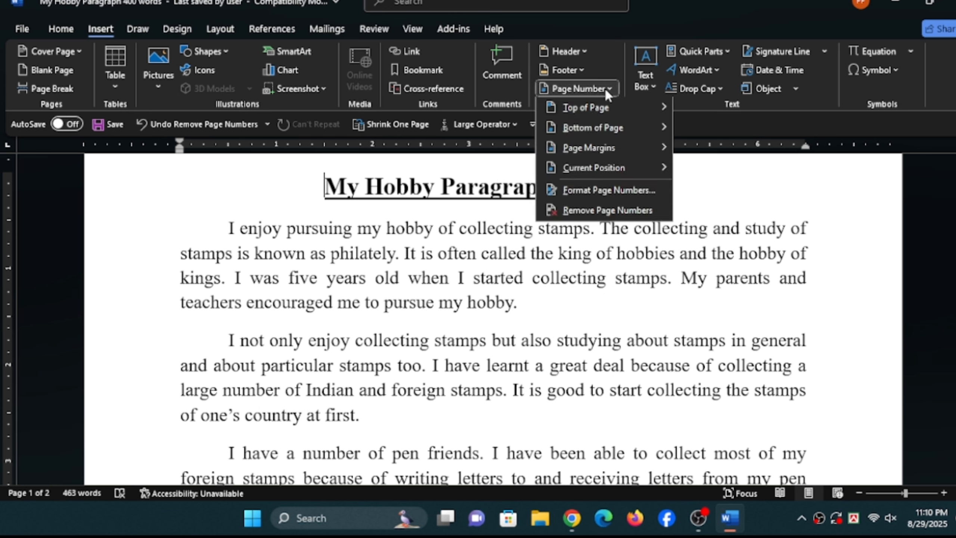
pyautogui.moveTo(608, 150)
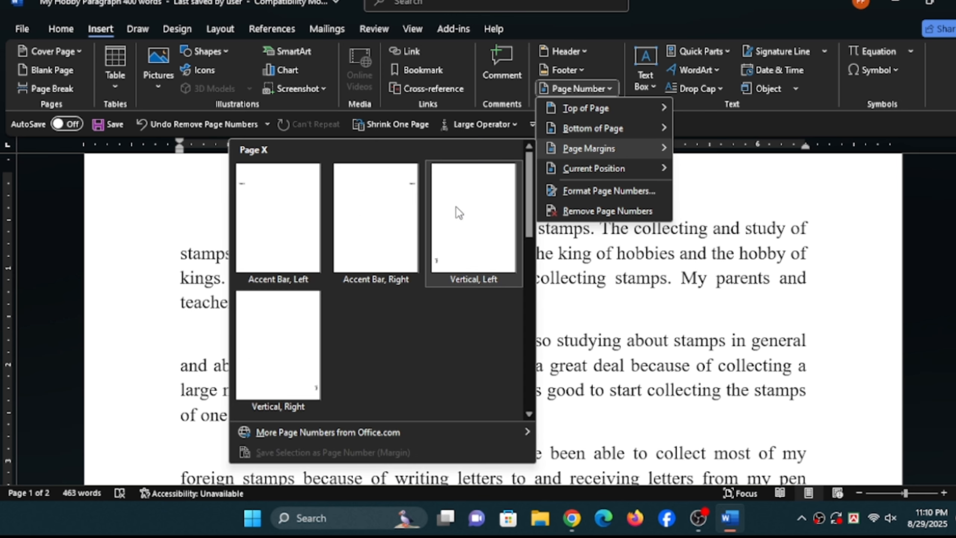
pyautogui.moveTo(632, 168)
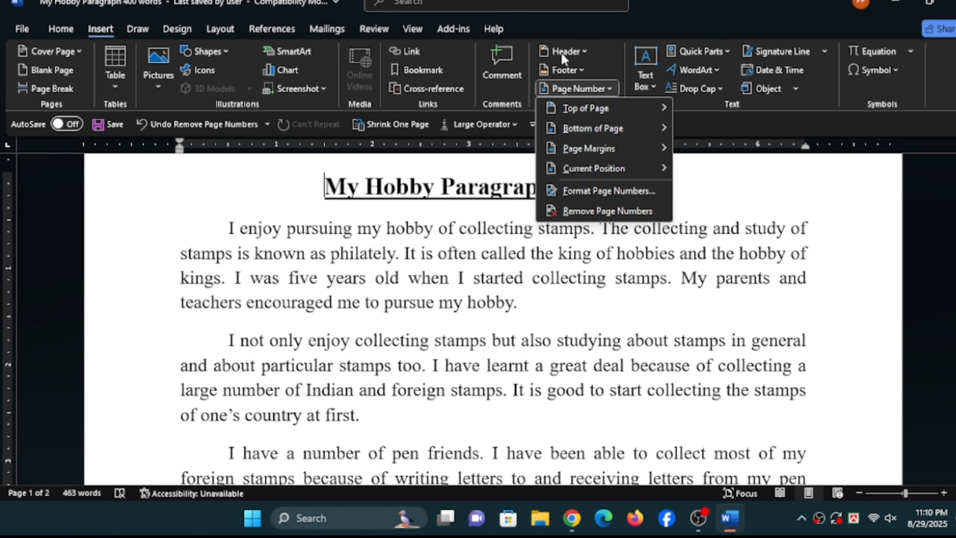
pyautogui.click(469, 273)
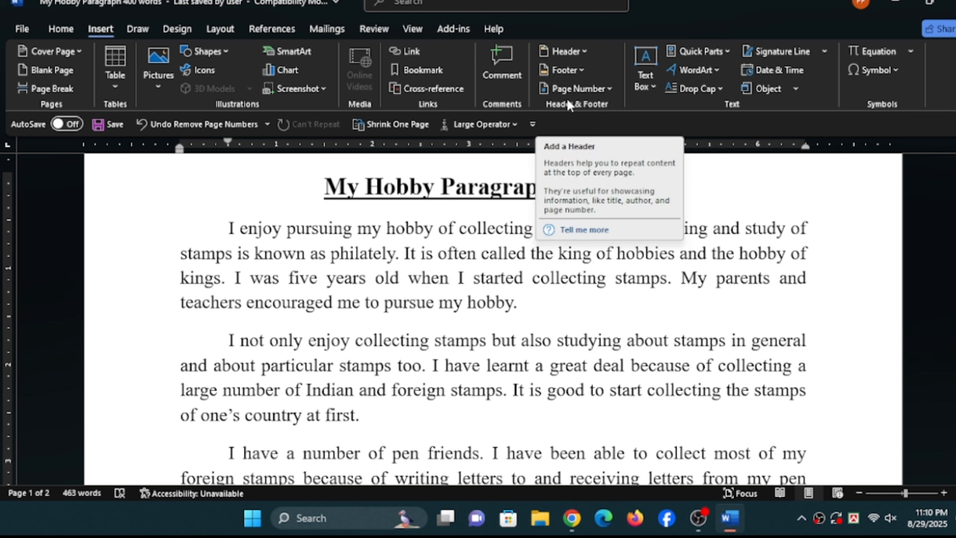
# - Insert a Simple Text Box on the first page, replace its placeholder text with "Photo" and centre the text
pyautogui.scroll(2, 531, 326)
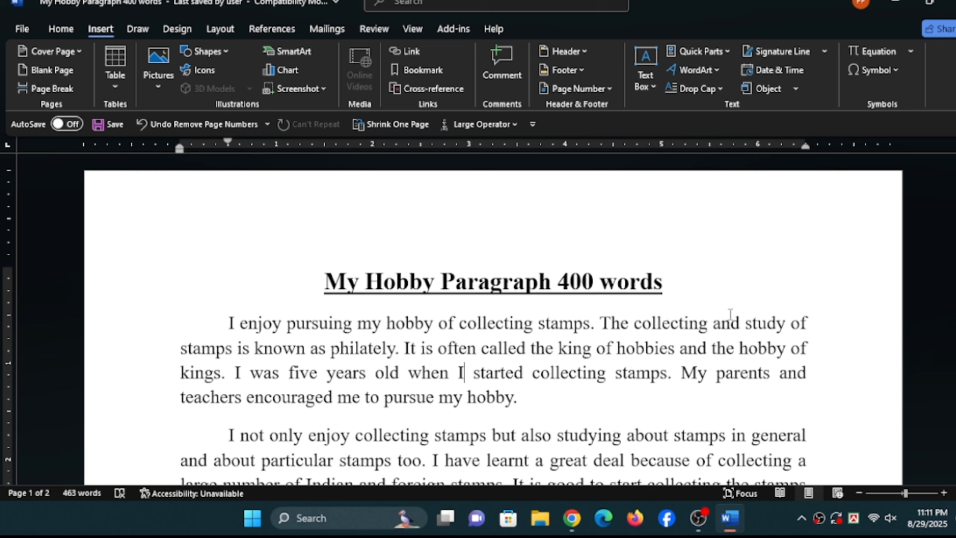
pyautogui.click(647, 81)
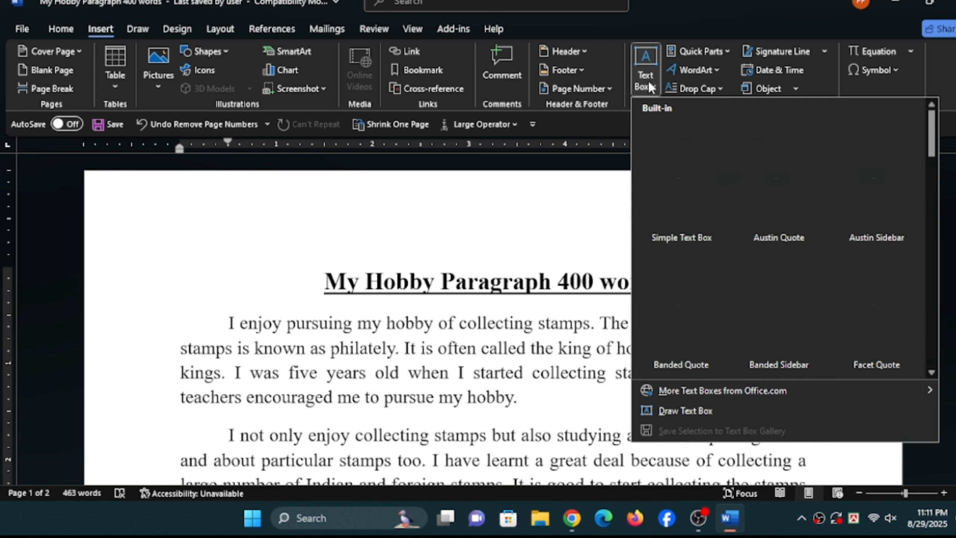
pyautogui.click(683, 192)
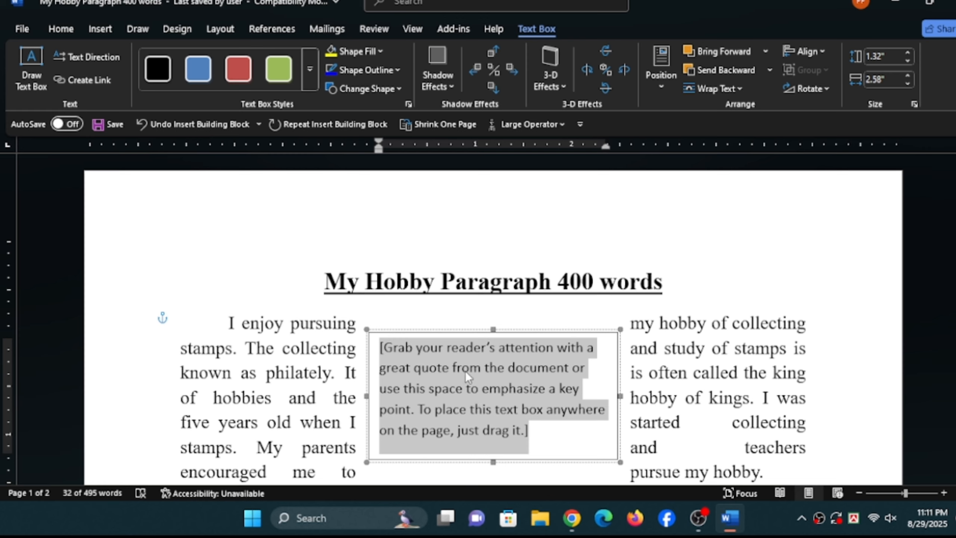
pyautogui.press('Delete')
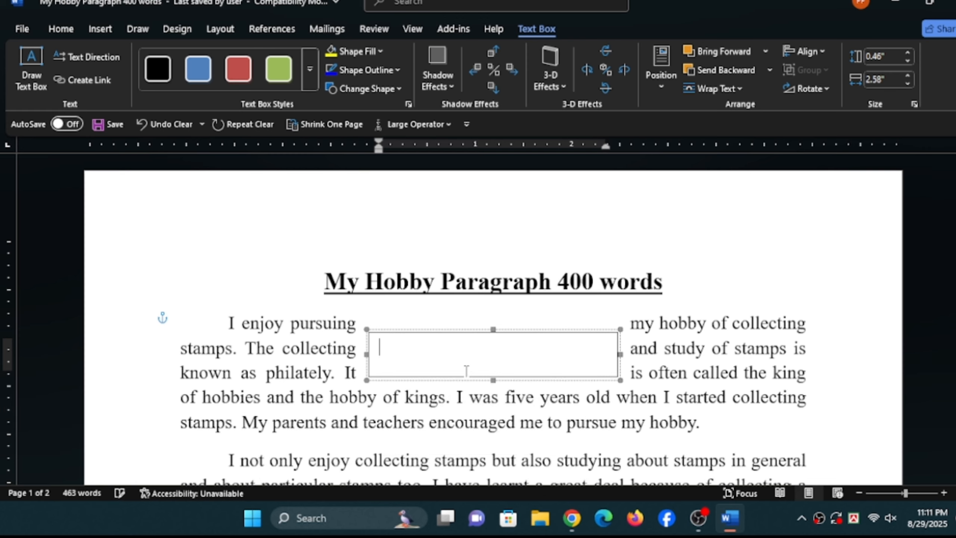
pyautogui.write('Photo')
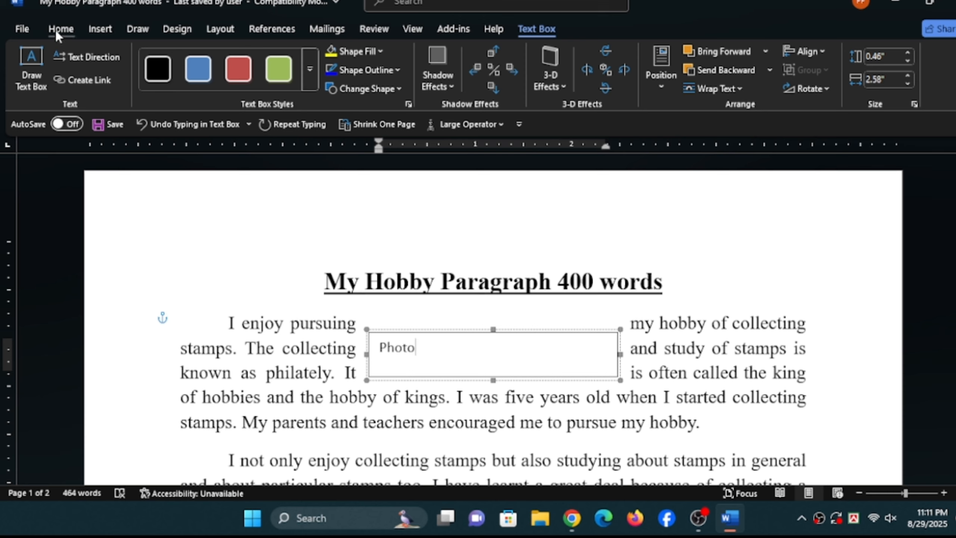
pyautogui.click(56, 34)
pyautogui.click(326, 80)
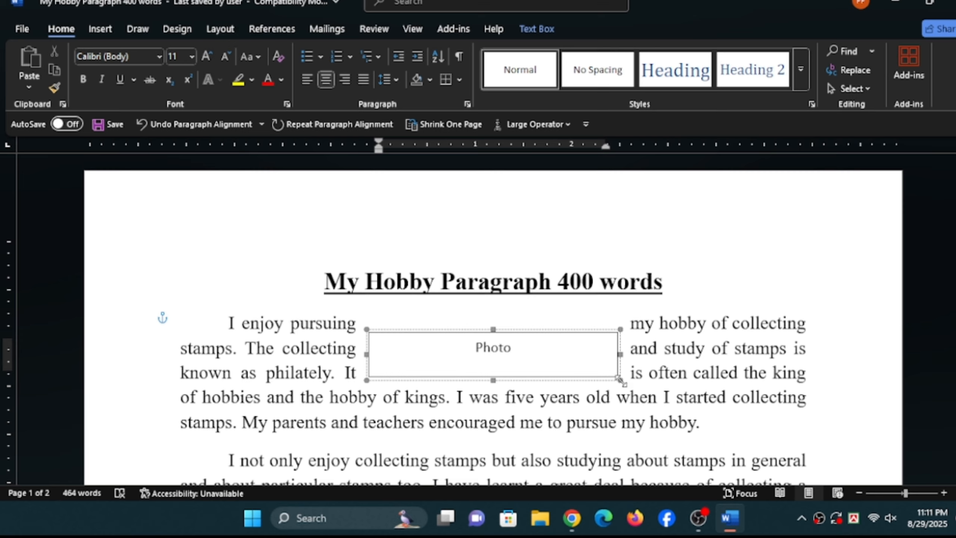
# - Resize the Photo text box to about 0.72" high by 0.7" wide and move it to the page's upper-right corner, beside the title
pyautogui.moveTo(619, 380); pyautogui.dragTo(473, 393)
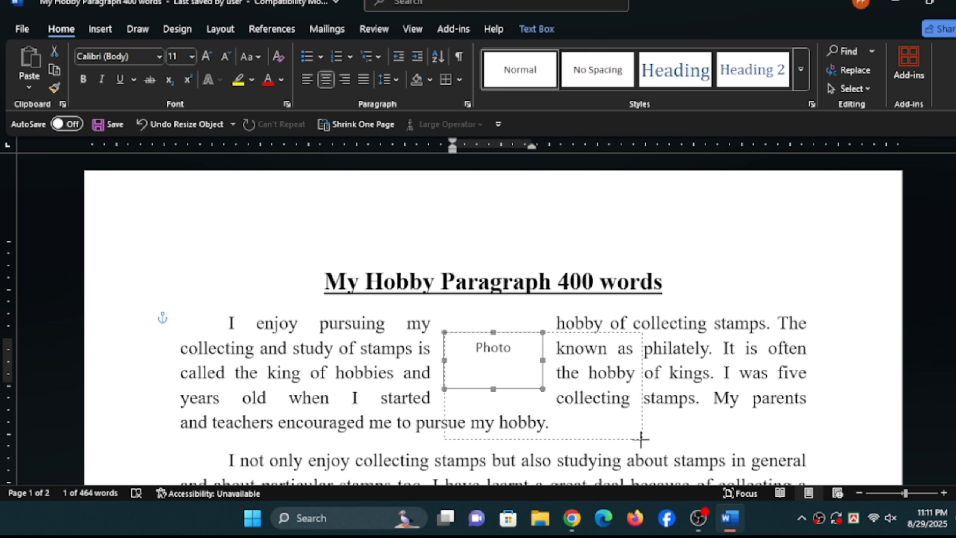
pyautogui.moveTo(543, 389); pyautogui.dragTo(511, 401)
pyautogui.moveTo(477, 333); pyautogui.dragTo(766, 235)
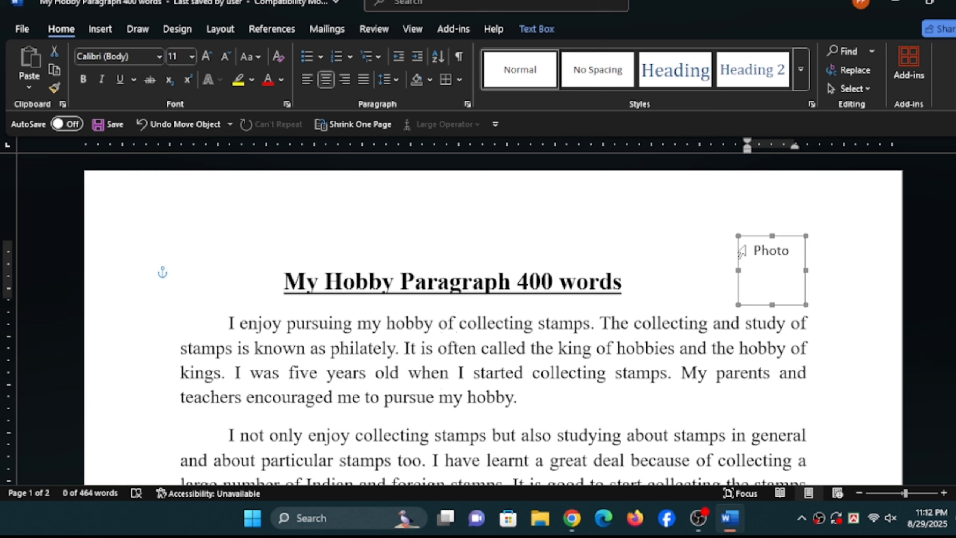
# - Browse the text box styles without applying one, and fill the Photo text box with a light green theme colour
pyautogui.click(532, 27)
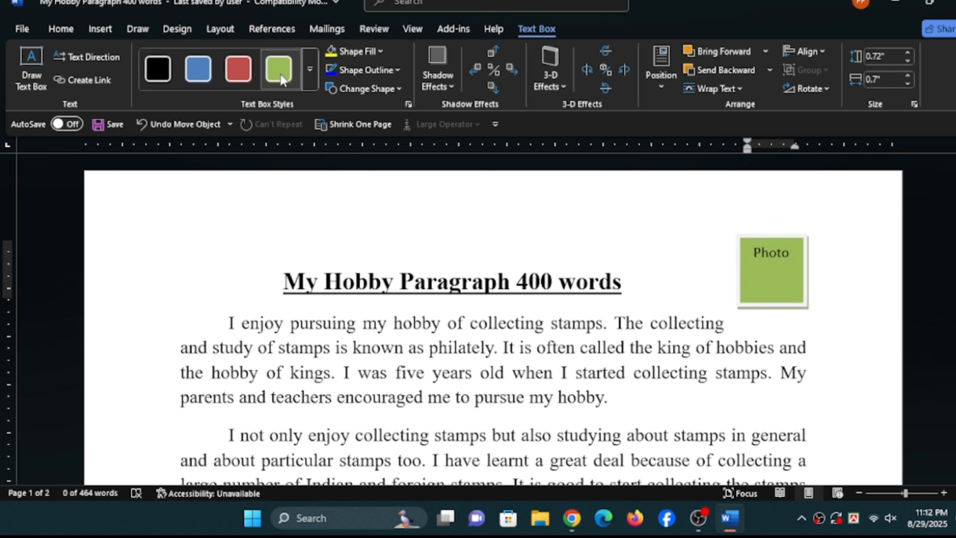
pyautogui.click(308, 71)
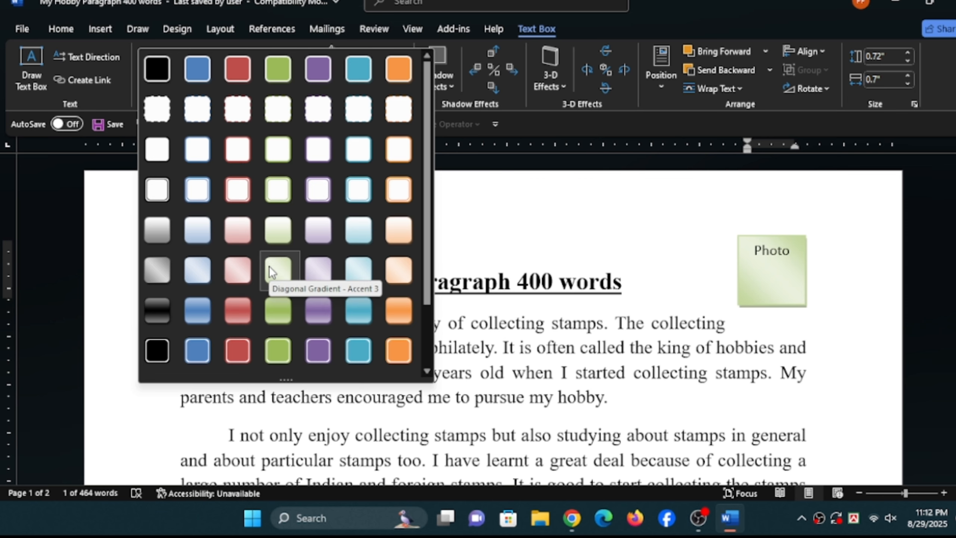
pyautogui.press('Escape')
pyautogui.click(374, 49)
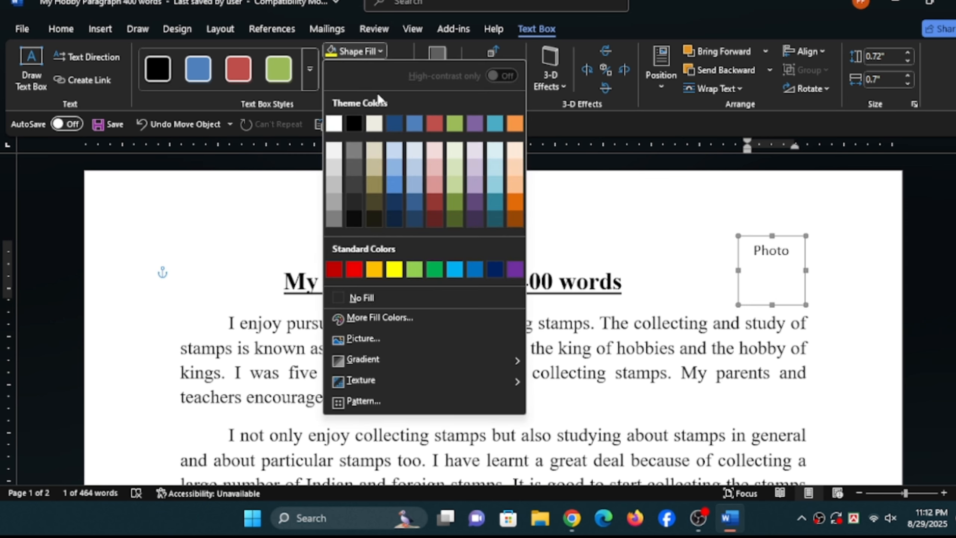
pyautogui.click(453, 159)
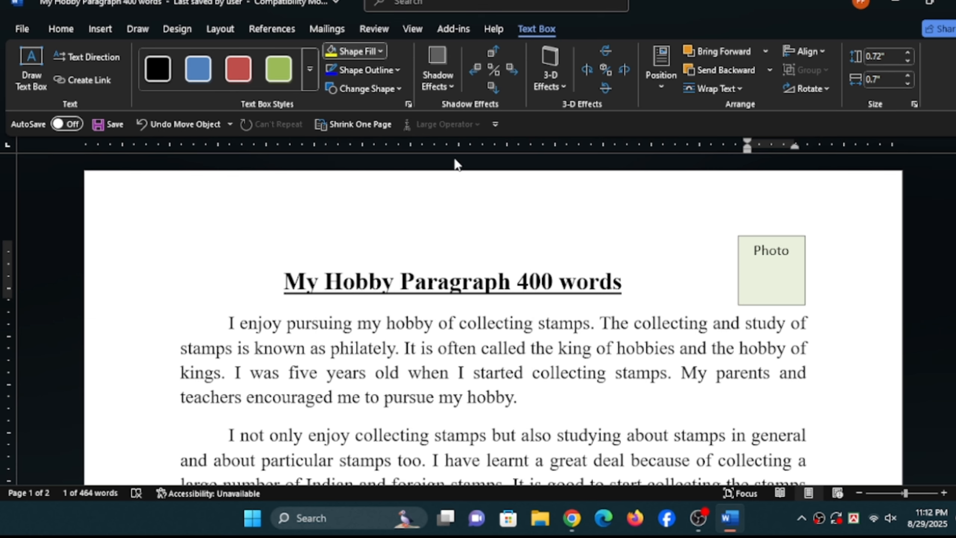
# - Give the Photo text box a red outline with a weight of 1½ pt
pyautogui.click(391, 72)
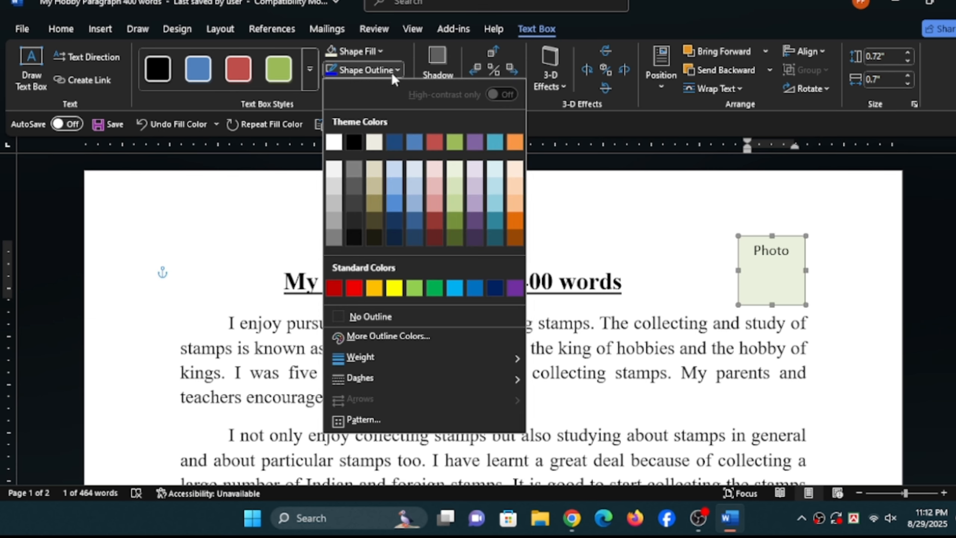
pyautogui.click(354, 288)
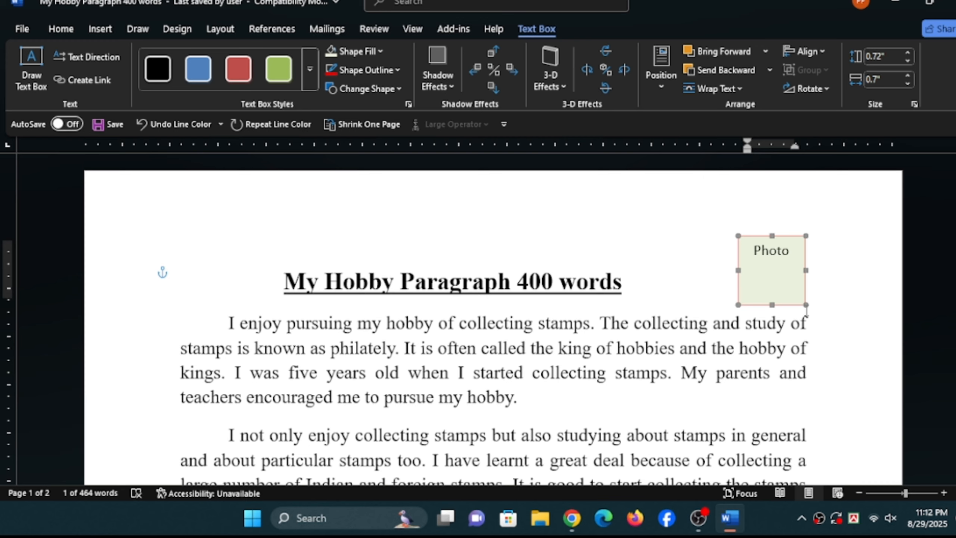
pyautogui.click(391, 71)
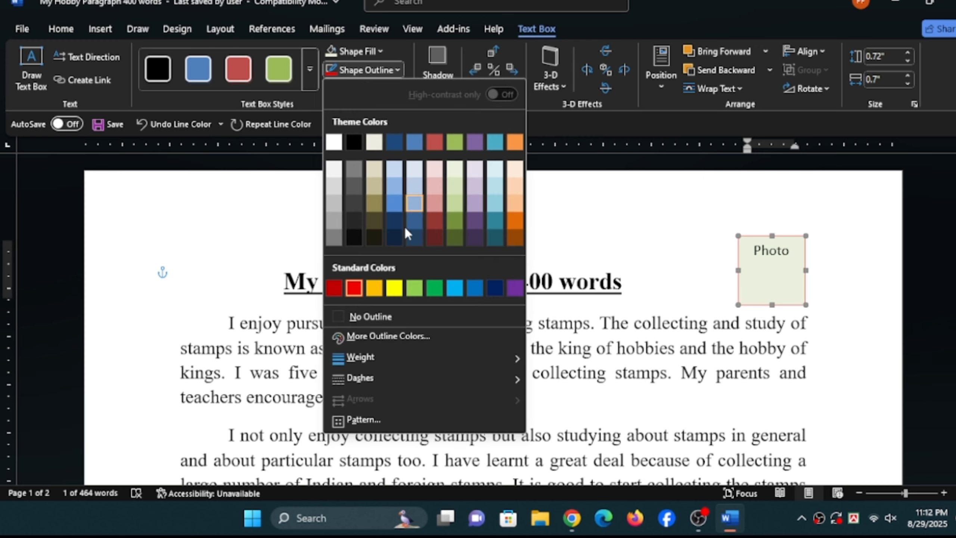
pyautogui.moveTo(437, 350)
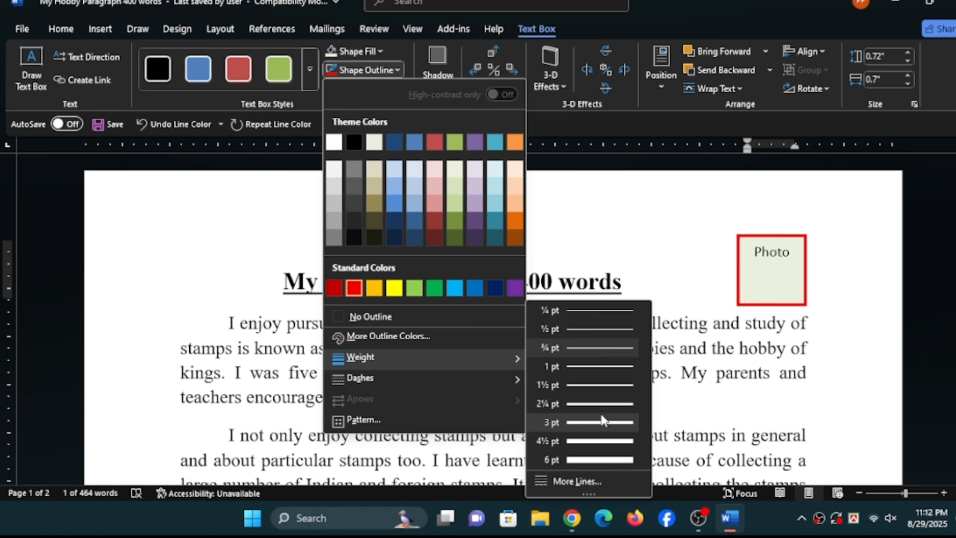
pyautogui.click(599, 385)
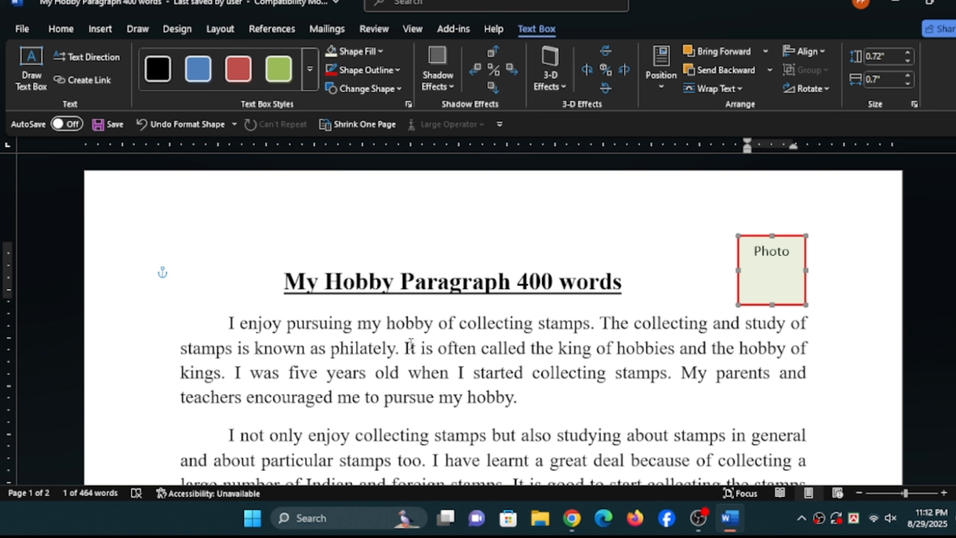
# - Change the Photo text box's shape to a left block arrow, and replace that with a chevron
pyautogui.click(387, 91)
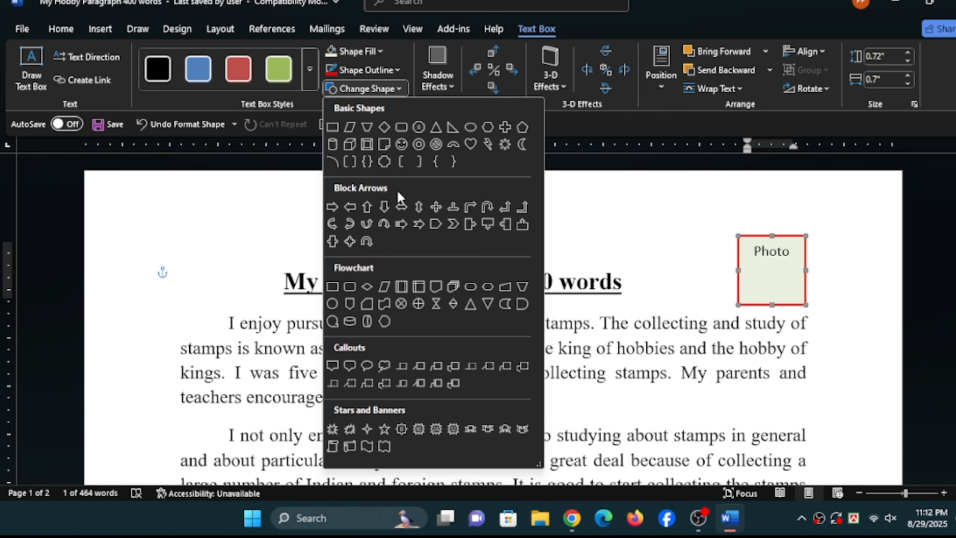
pyautogui.click(350, 205)
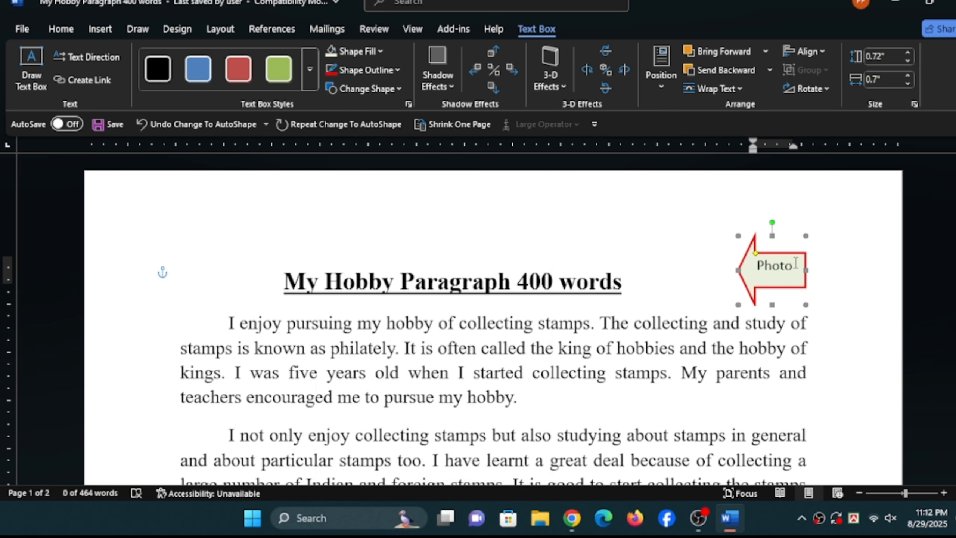
pyautogui.click(372, 90)
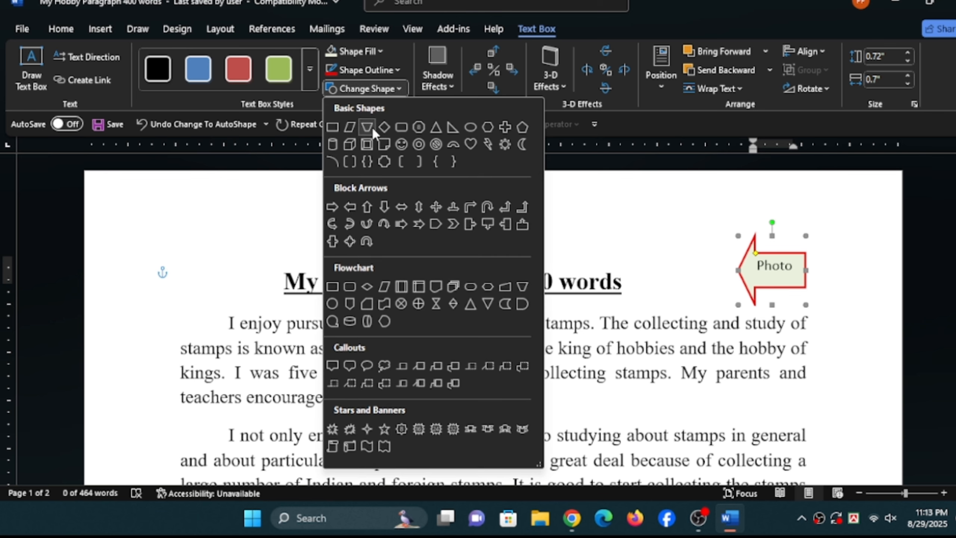
pyautogui.click(452, 223)
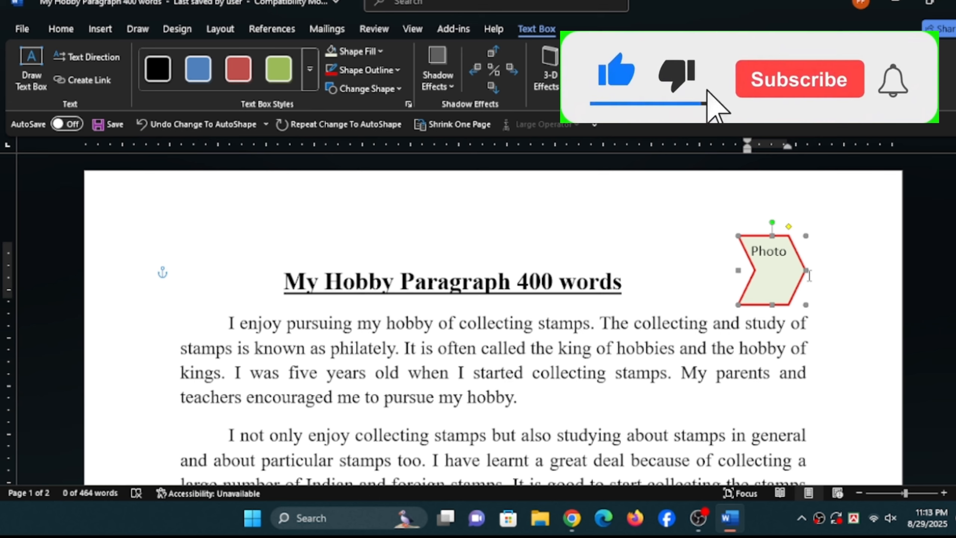
# - Change the Photo text box's shape back to a rectangle and preview the shadow and 3-D effects without applying any
pyautogui.click(395, 92)
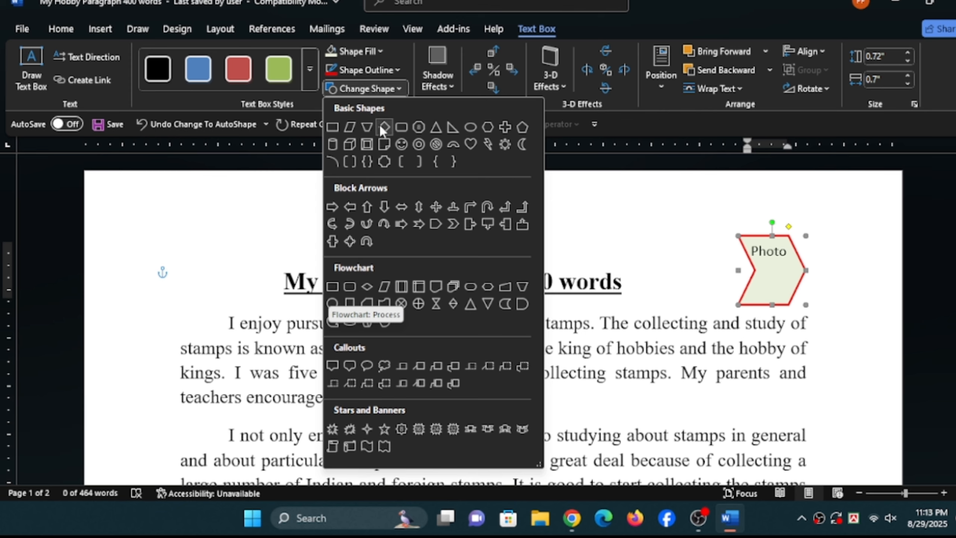
pyautogui.click(333, 126)
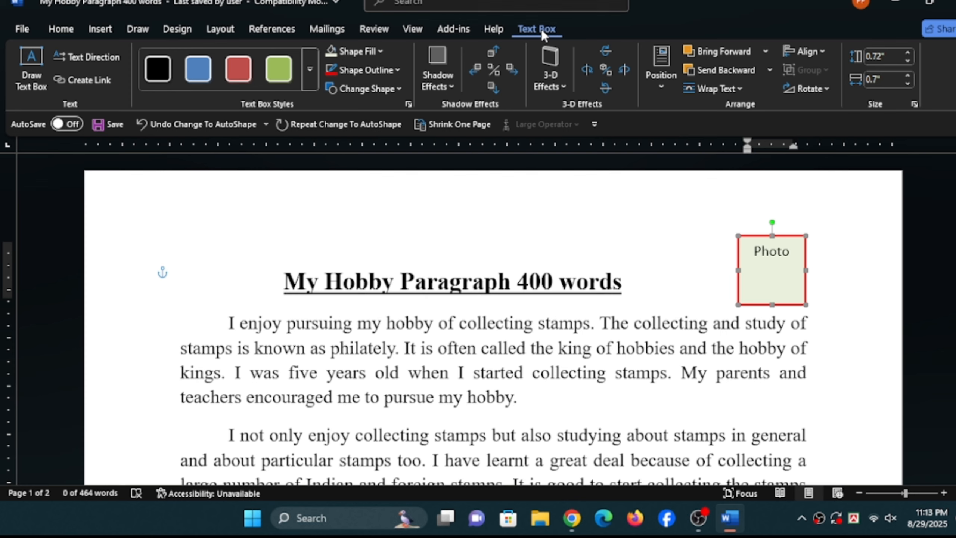
pyautogui.click(448, 79)
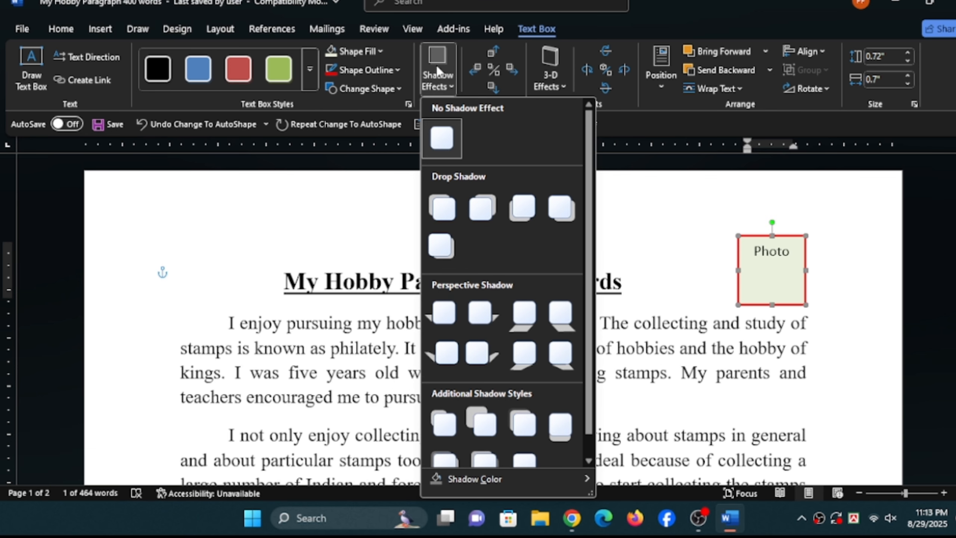
pyautogui.click(552, 74)
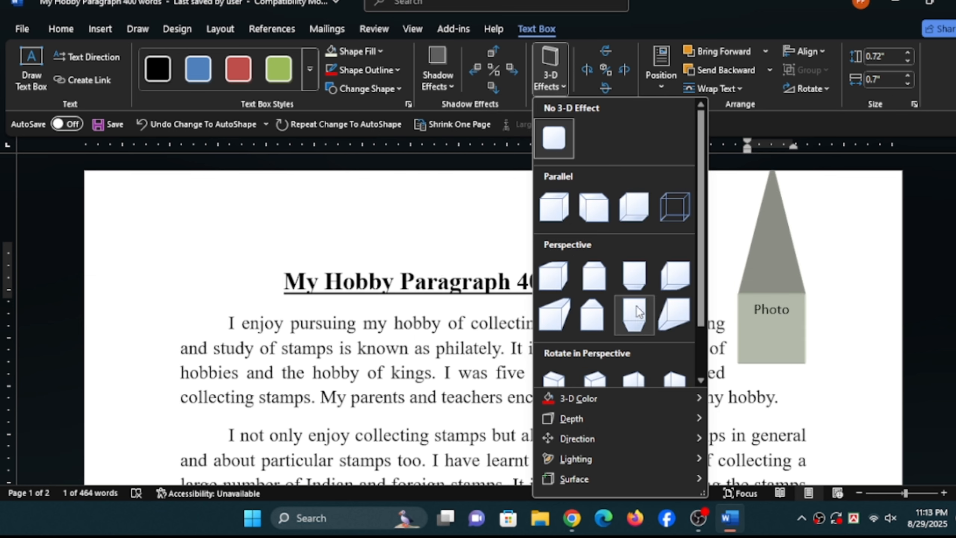
pyautogui.click(660, 85)
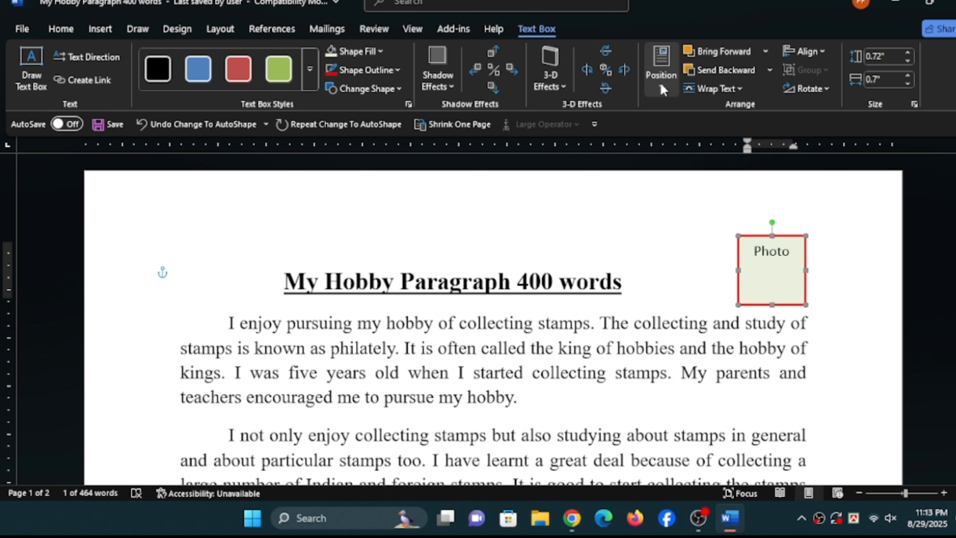
# - Try the Photo text box at the page's top left, top centre and top right with text wrapping
pyautogui.click(660, 85)
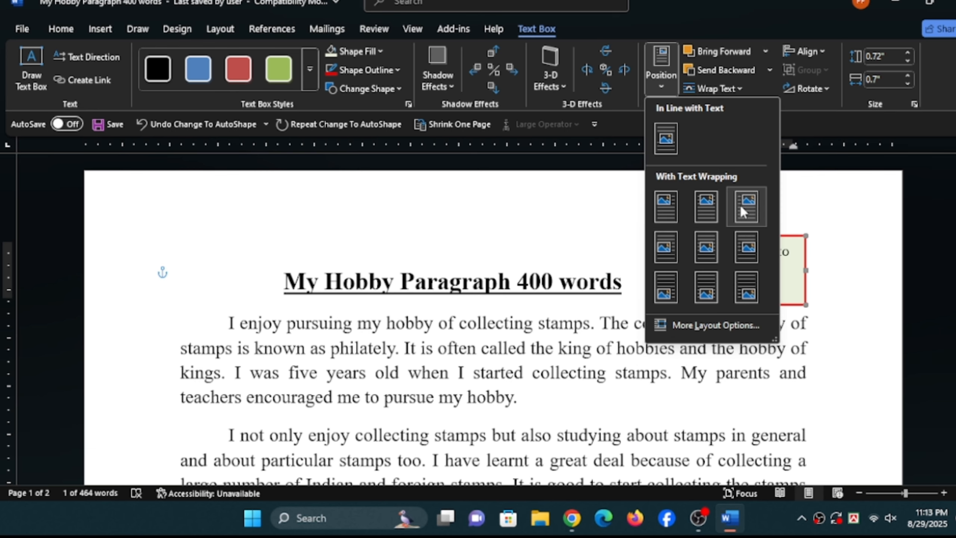
pyautogui.click(677, 210)
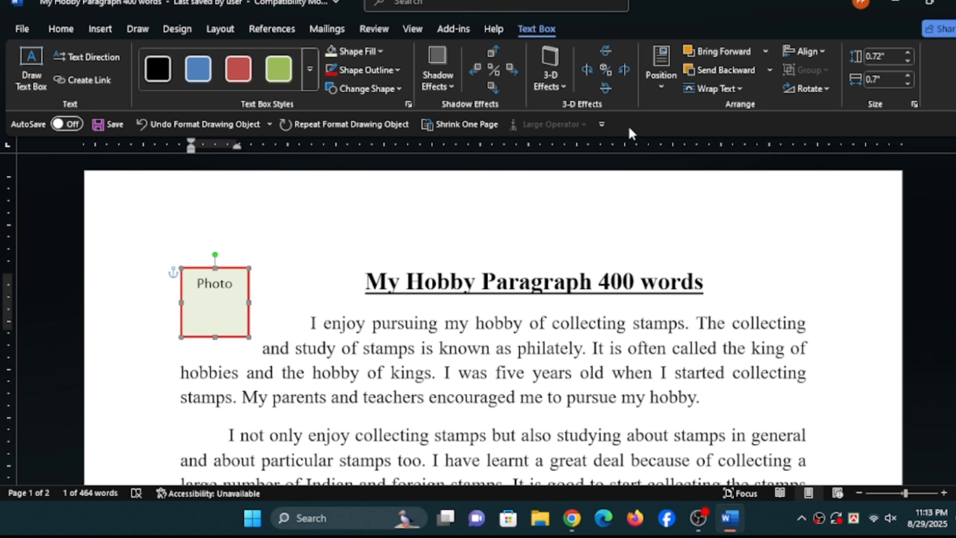
pyautogui.click(655, 79)
pyautogui.click(706, 205)
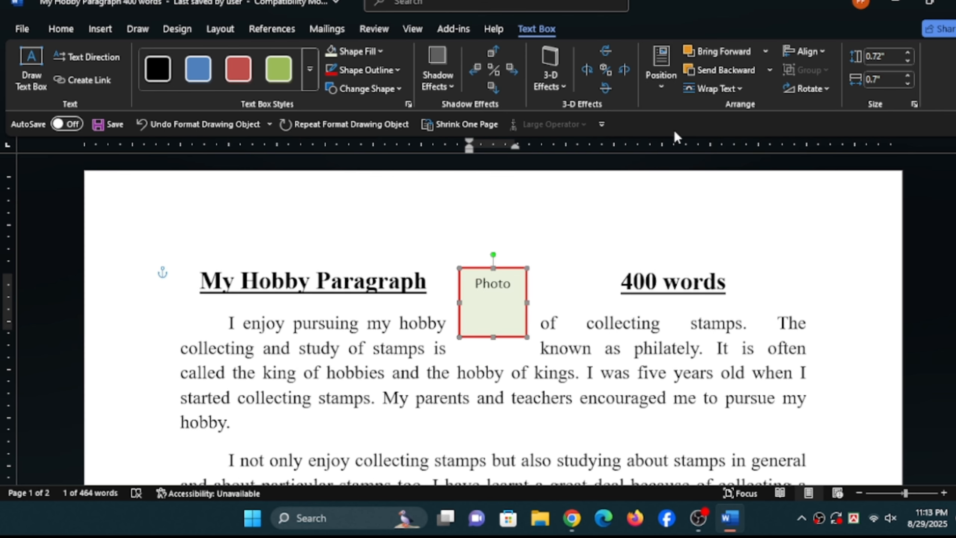
pyautogui.click(657, 86)
pyautogui.click(747, 204)
pyautogui.click(636, 302)
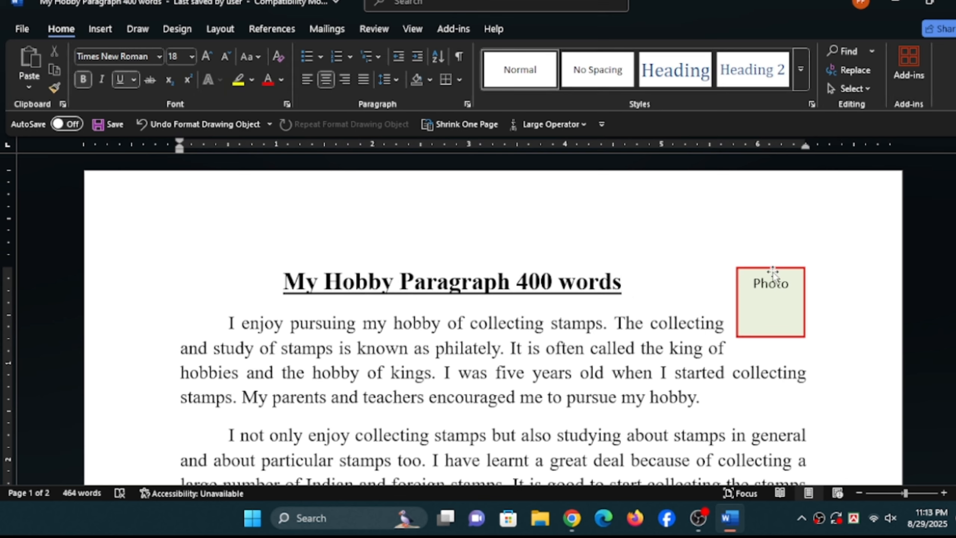
# - Move the Photo text box up so the body text clears it, and delete the text box
pyautogui.click(773, 271)
pyautogui.moveTo(774, 271); pyautogui.dragTo(788, 234)
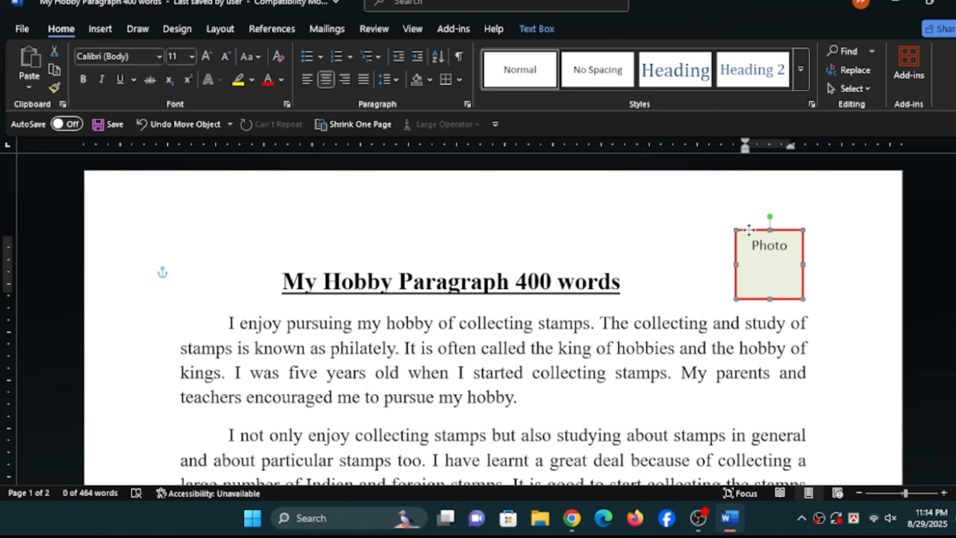
pyautogui.doubleClick(749, 229)
pyautogui.press('Delete')
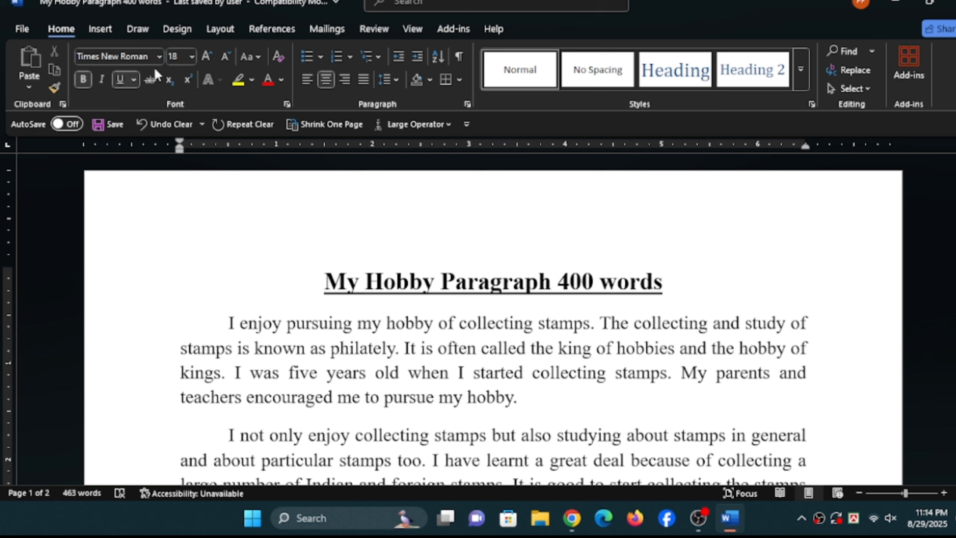
# - Copy the document's title line, "My Hobby Paragraph 400 words", to the clipboard
pyautogui.click(108, 32)
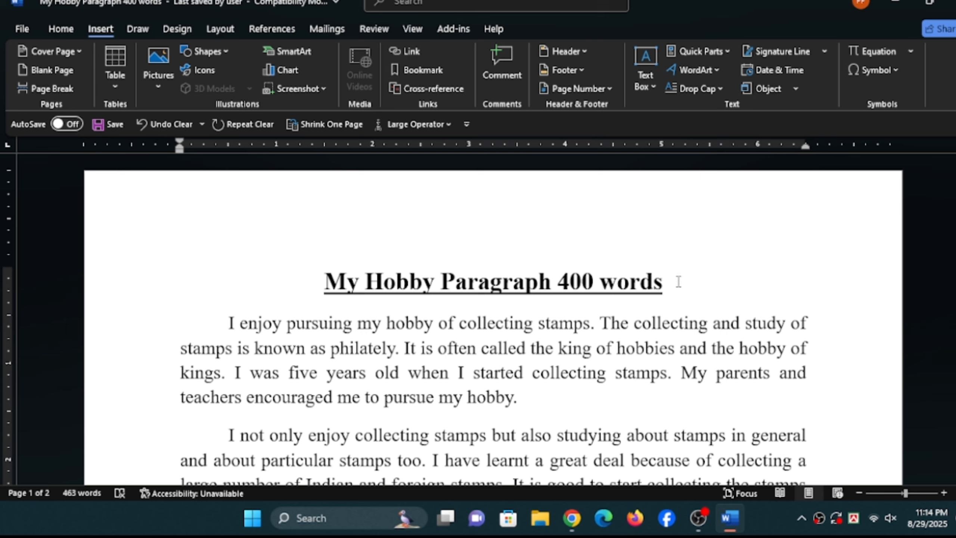
pyautogui.moveTo(678, 281); pyautogui.dragTo(310, 295)
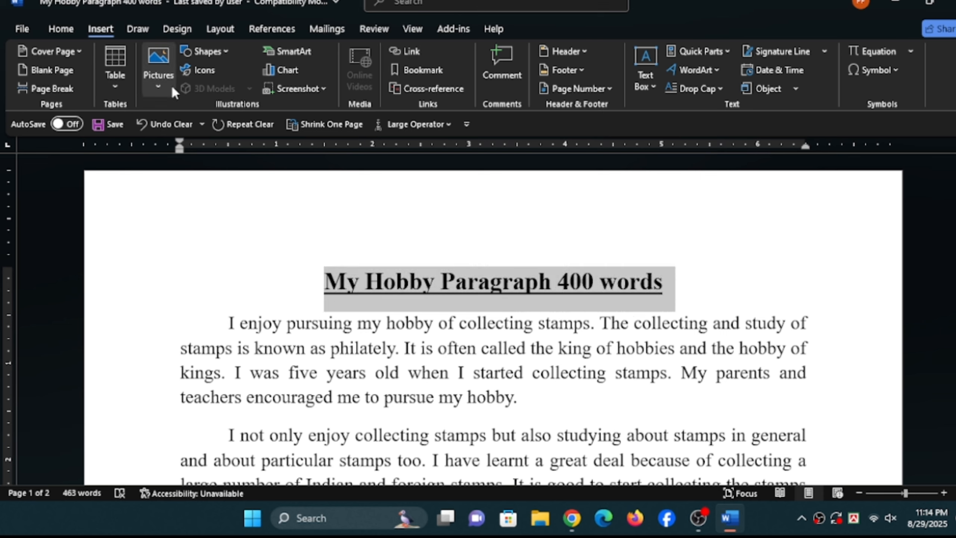
pyautogui.click(60, 29)
pyautogui.click(54, 70)
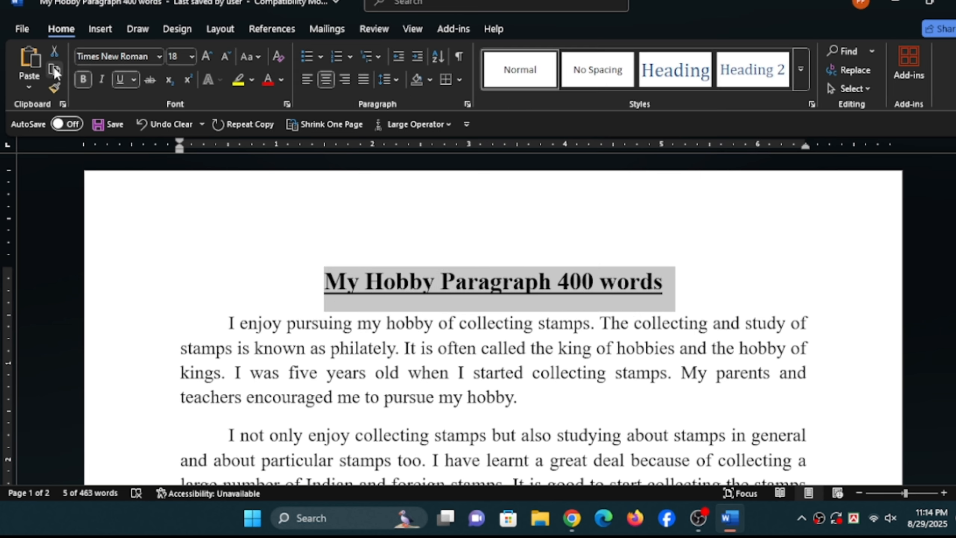
# - Turn the selected title into WordArt in the bold blue style and shrink it to about 0.51" high by 5.93" wide
pyautogui.click(101, 29)
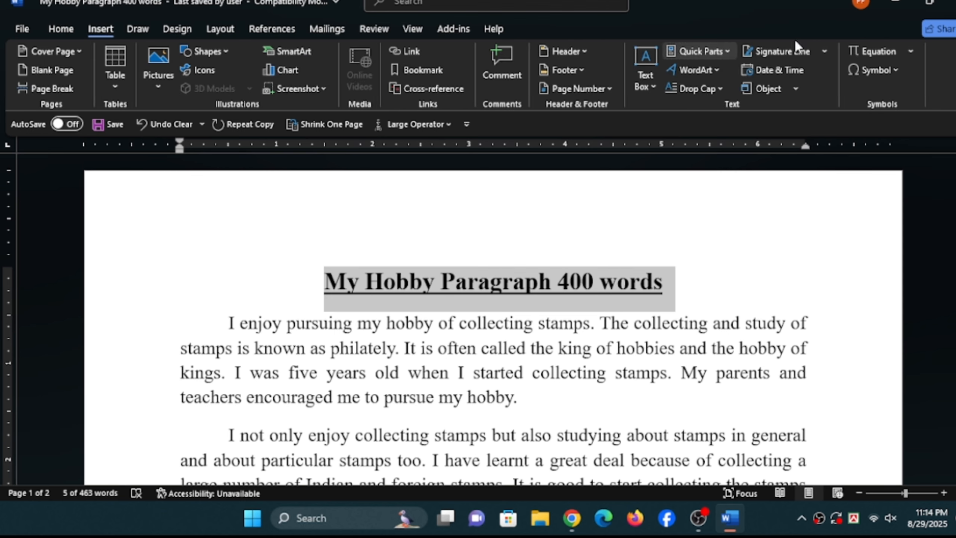
pyautogui.click(705, 69)
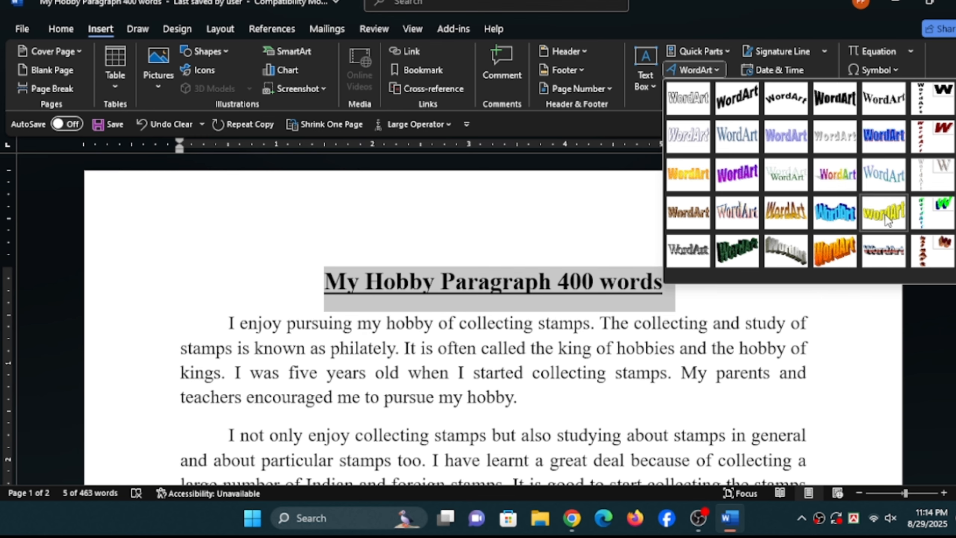
pyautogui.click(883, 132)
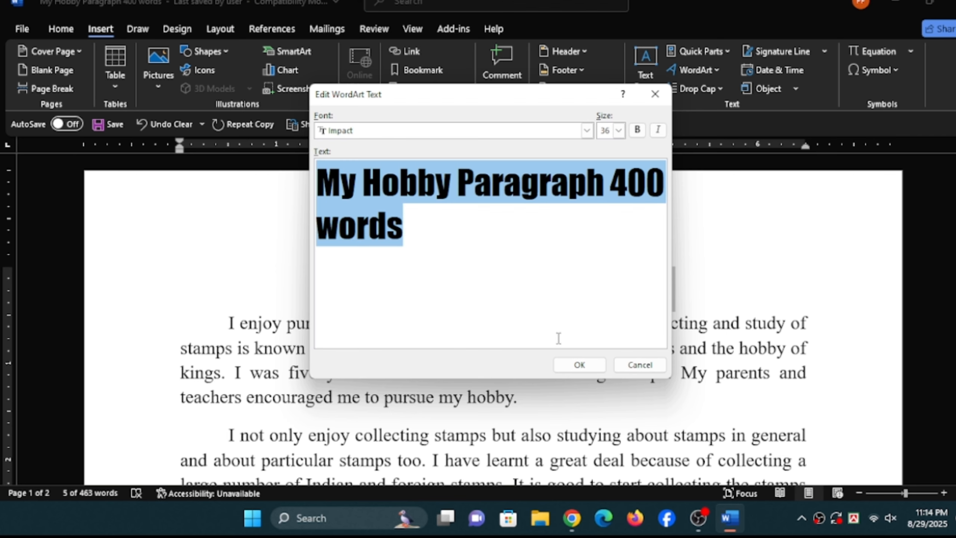
pyautogui.click(589, 365)
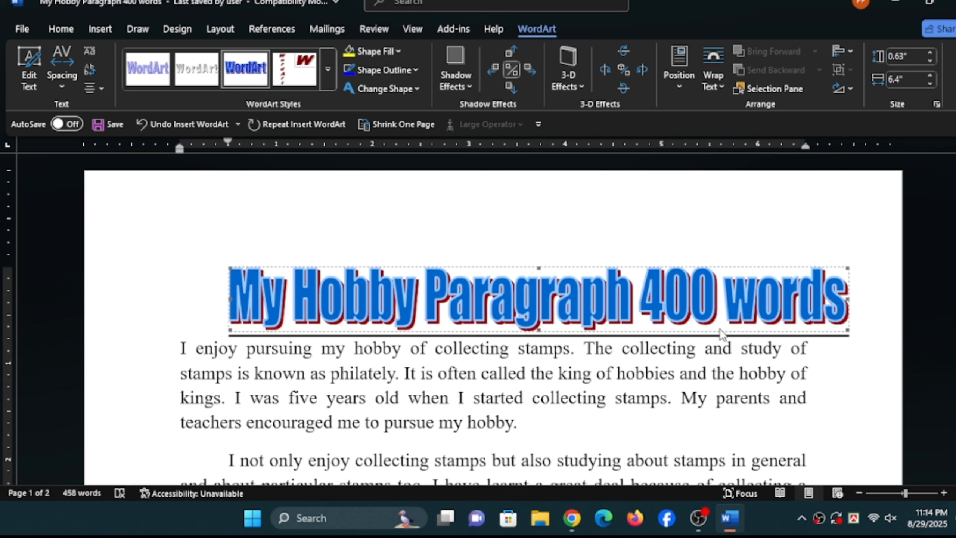
pyautogui.moveTo(846, 328); pyautogui.dragTo(803, 318)
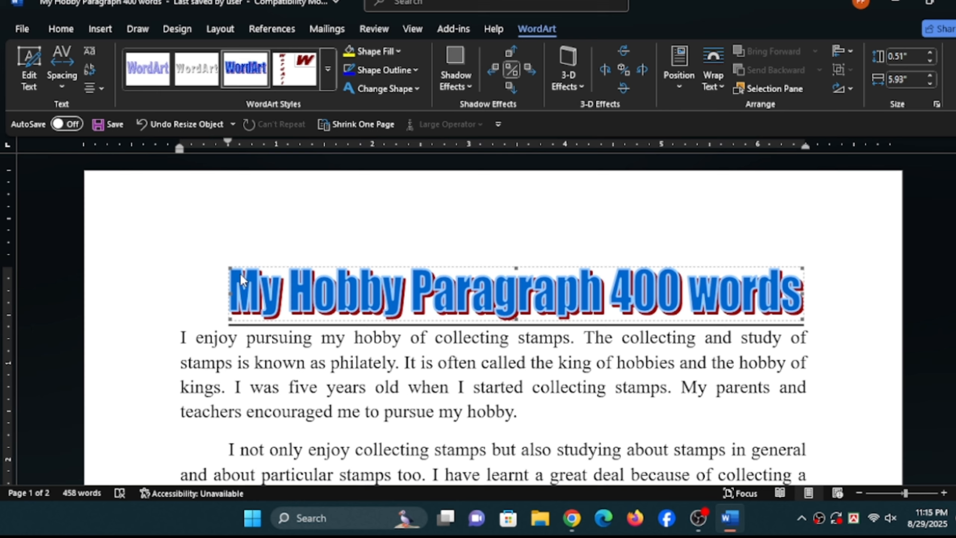
# - Give the WordArt title a standard red fill and a standard yellow outline
pyautogui.click(400, 50)
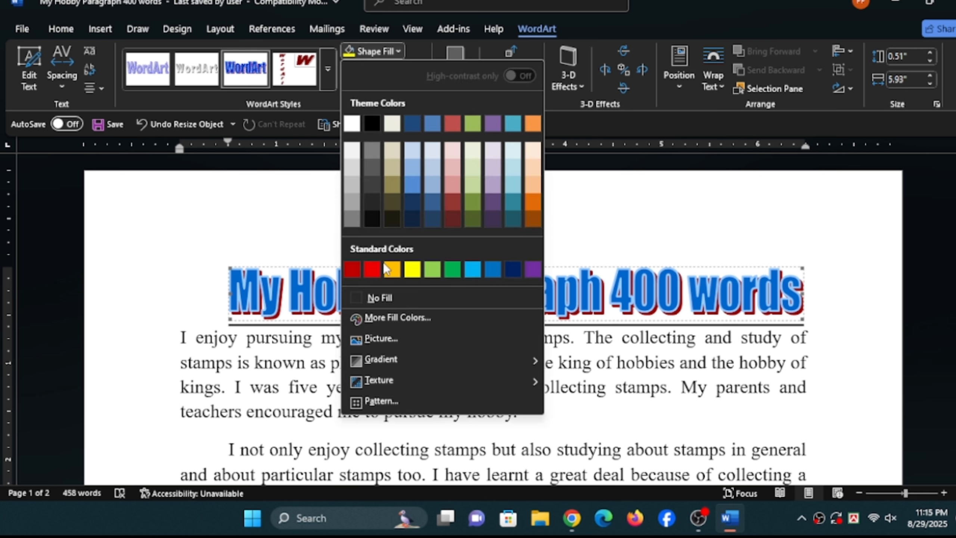
pyautogui.click(373, 269)
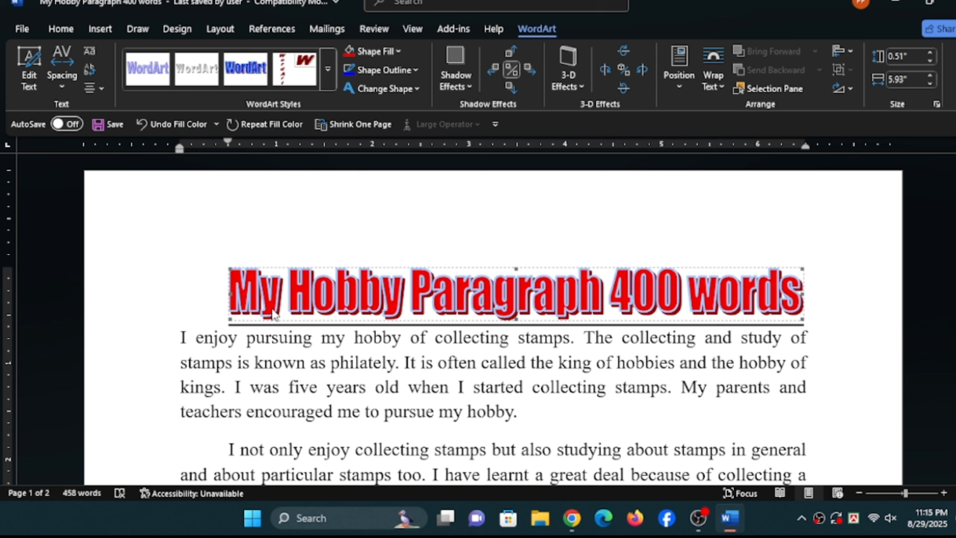
pyautogui.click(387, 72)
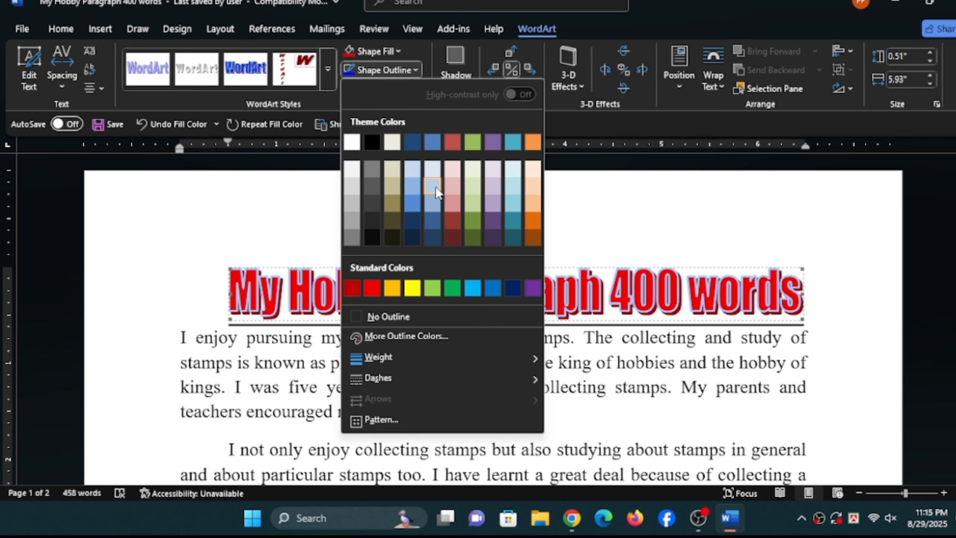
pyautogui.click(419, 288)
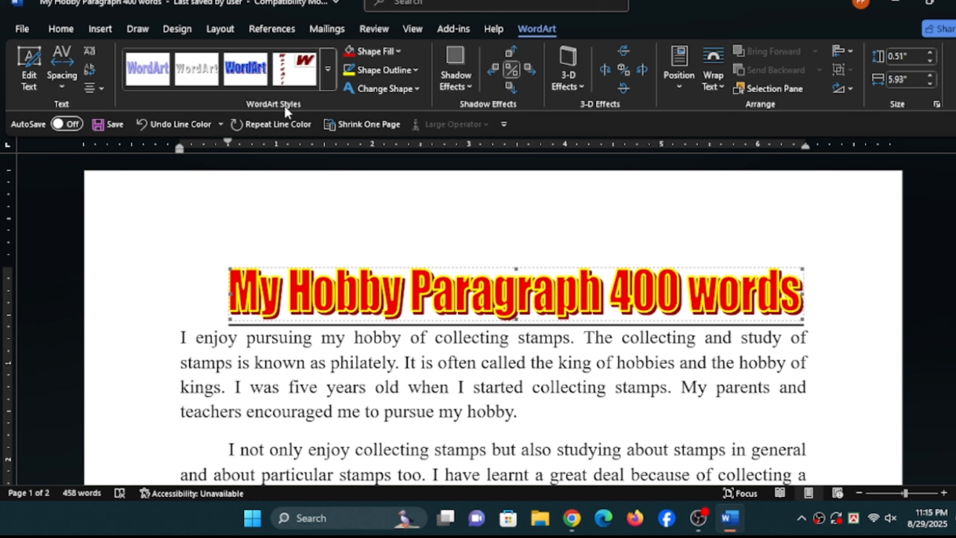
# - Try the yellow wavy, brown textured and pale purple-blue shadowed WordArt styles on the title
pyautogui.click(328, 73)
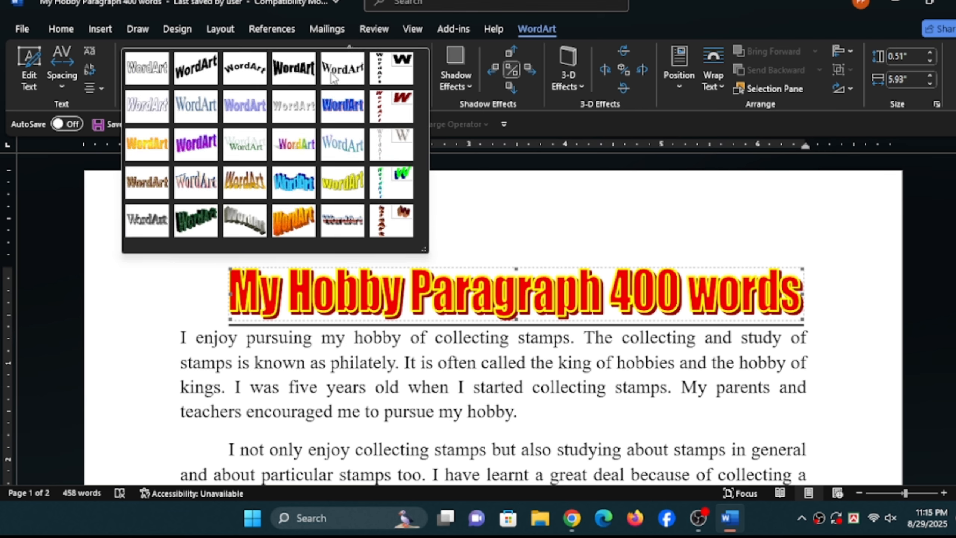
pyautogui.click(339, 192)
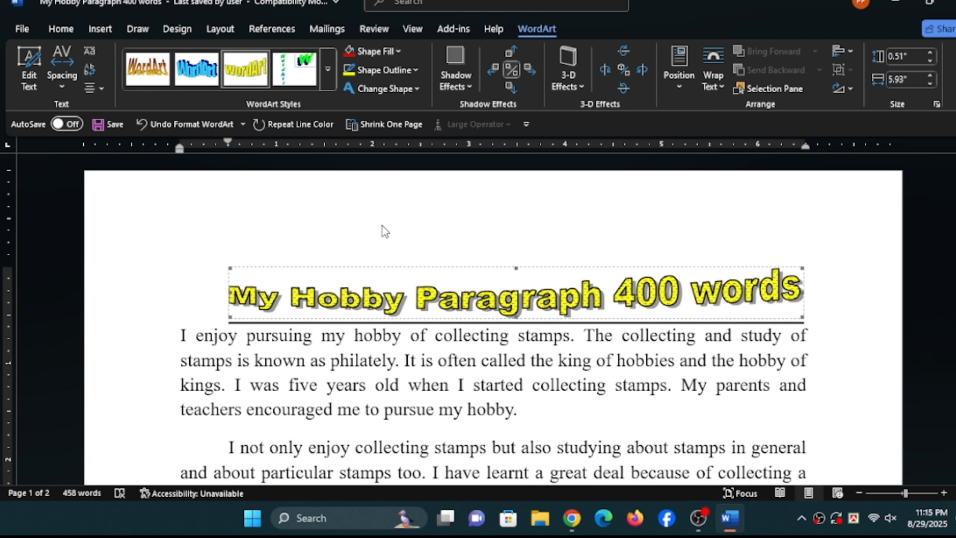
pyautogui.click(328, 69)
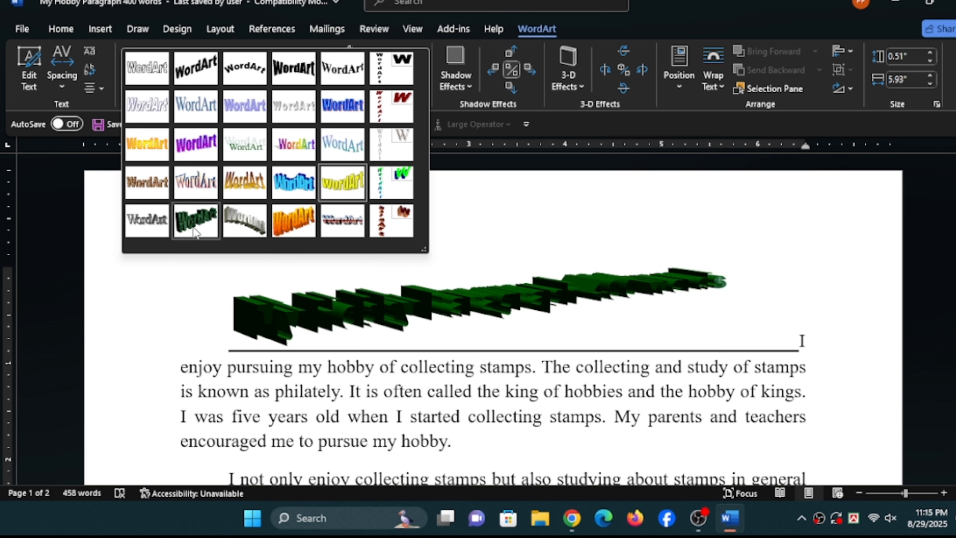
pyautogui.click(151, 183)
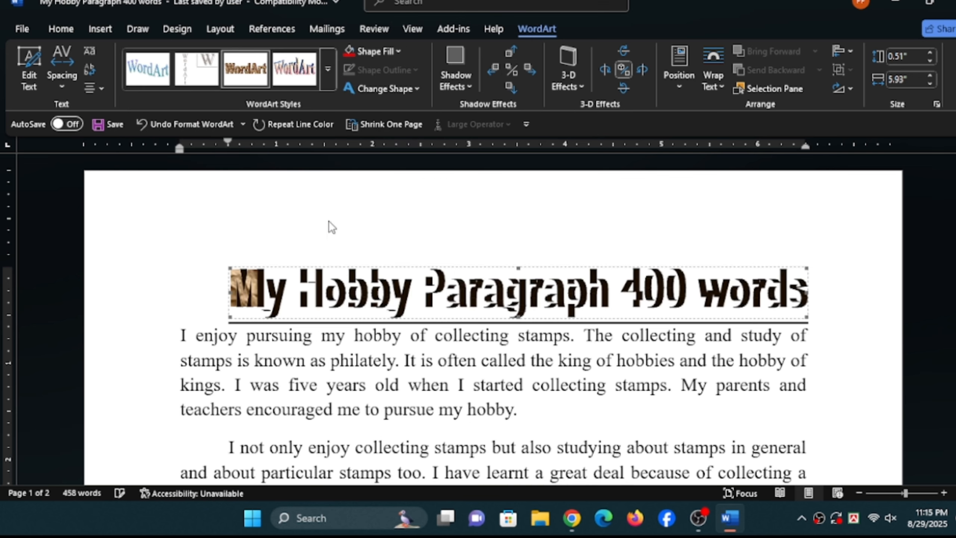
pyautogui.click(328, 70)
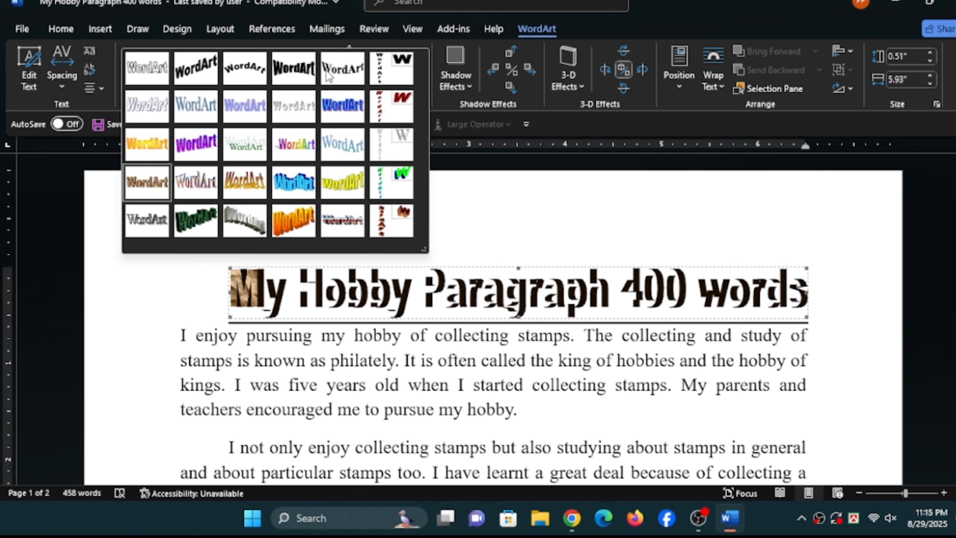
pyautogui.click(241, 105)
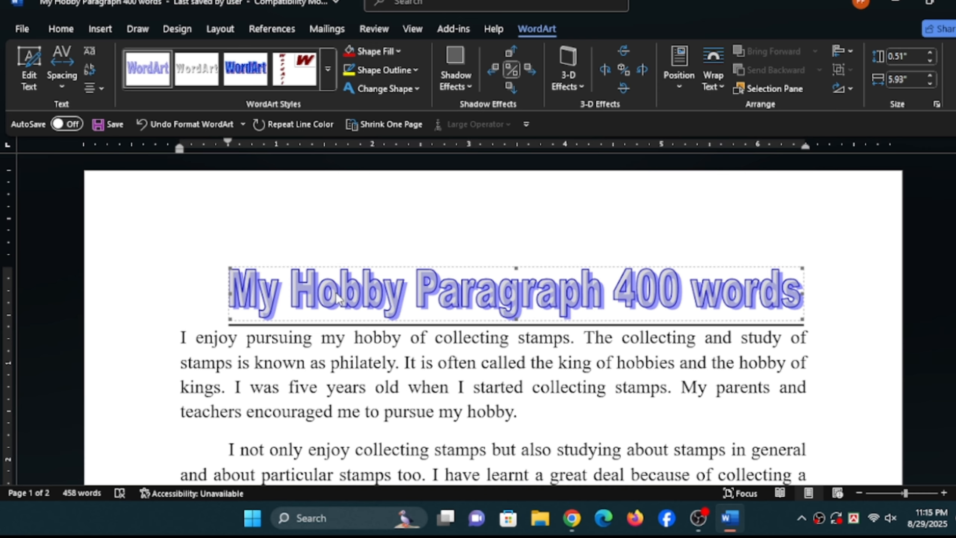
# - Delete the WordArt title and insert a new light blue wavy WordArt using the copied text "My Hobby Paragraph 400 words"
pyautogui.press('Delete')
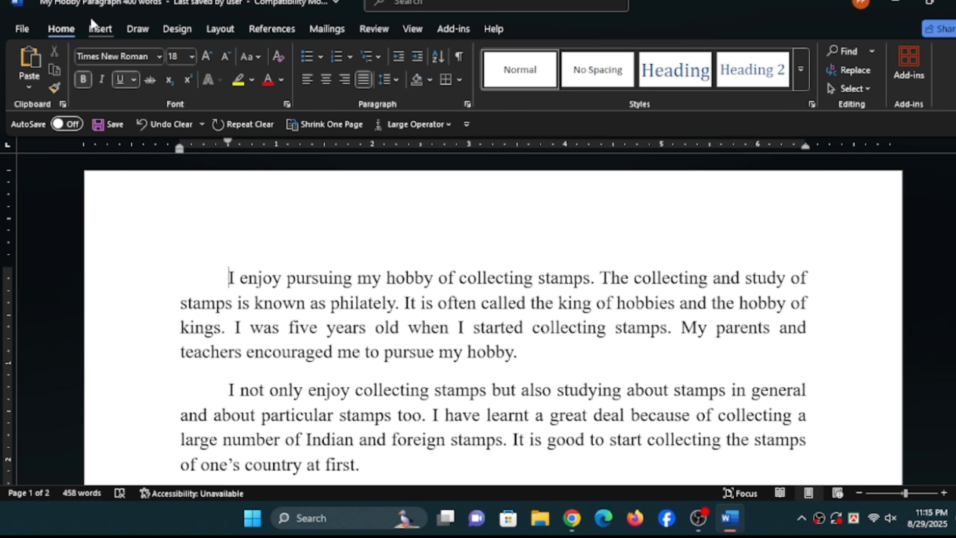
pyautogui.click(100, 30)
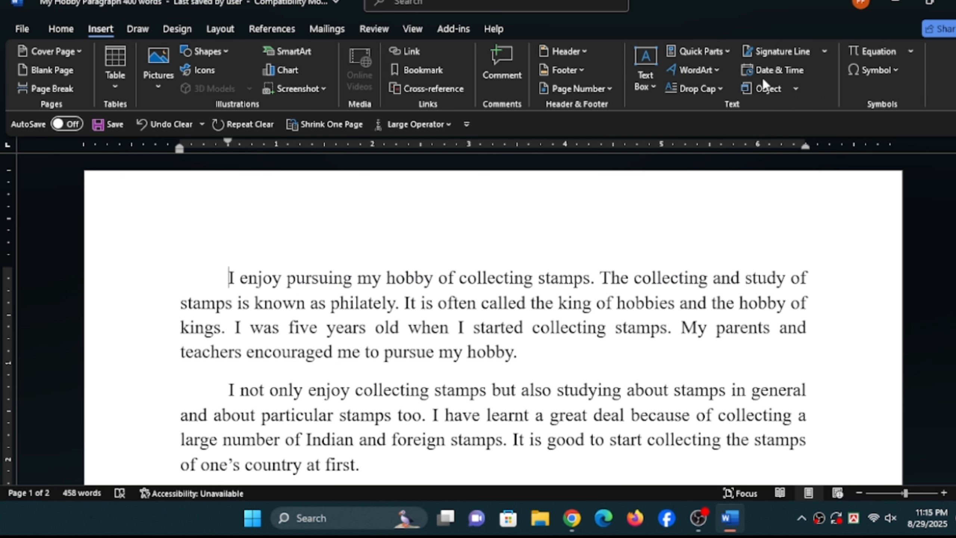
pyautogui.click(708, 71)
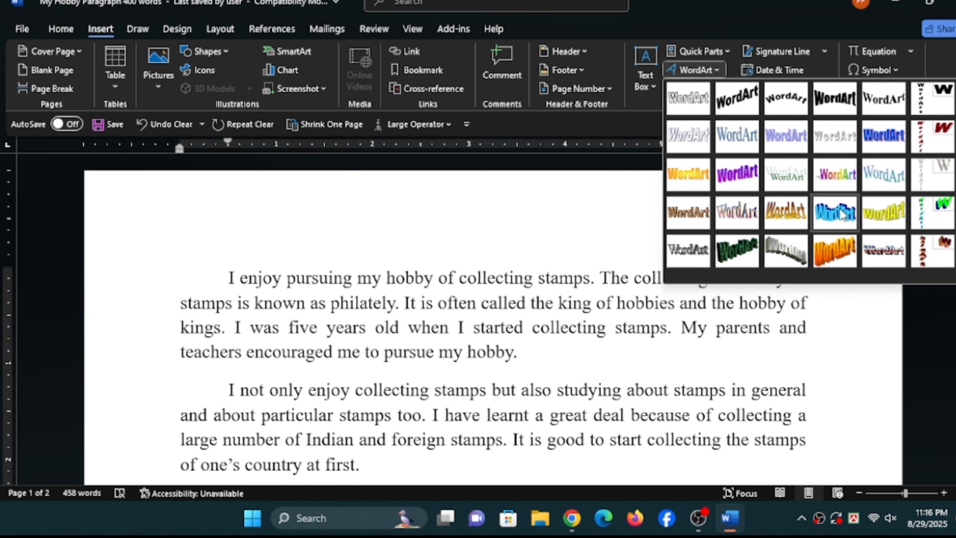
pyautogui.click(834, 135)
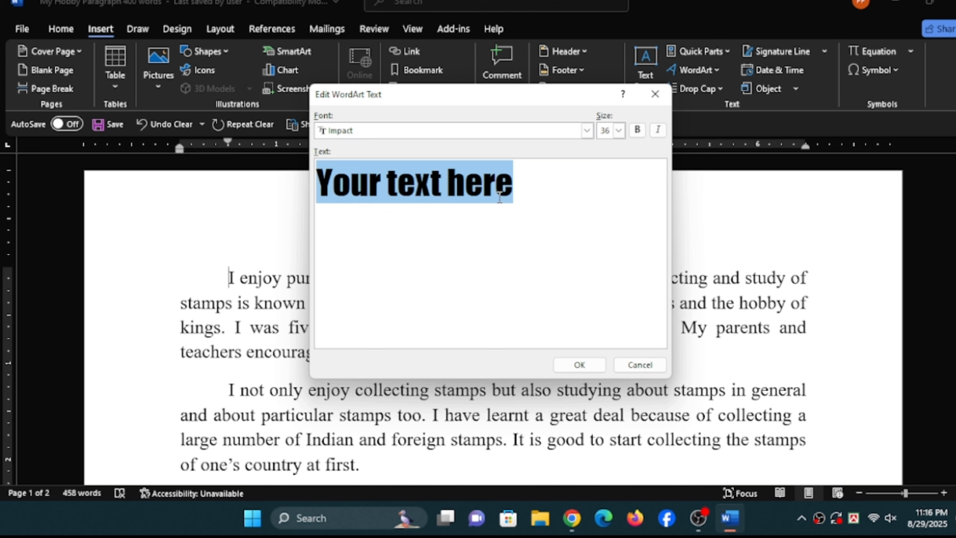
pyautogui.write('My Hobby Paragraph 400 words')
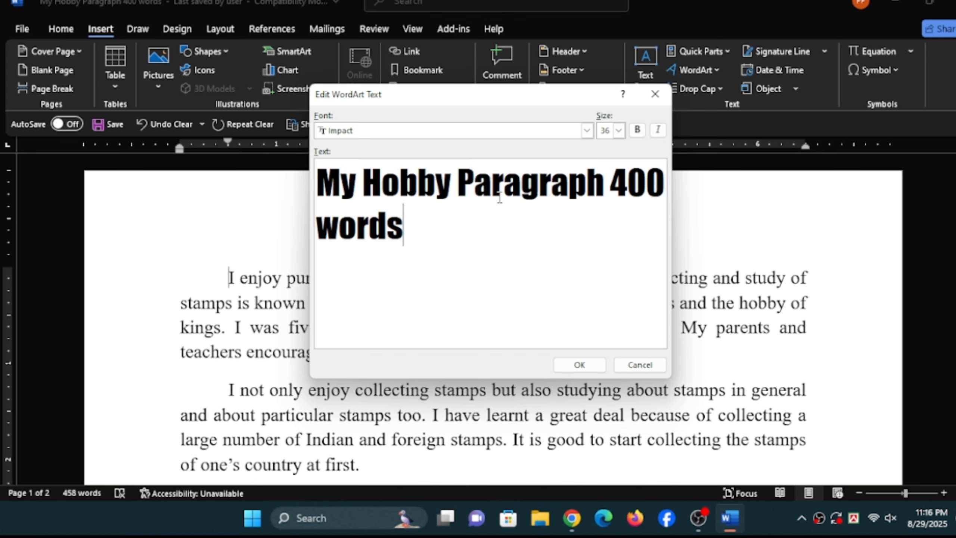
pyautogui.click(588, 365)
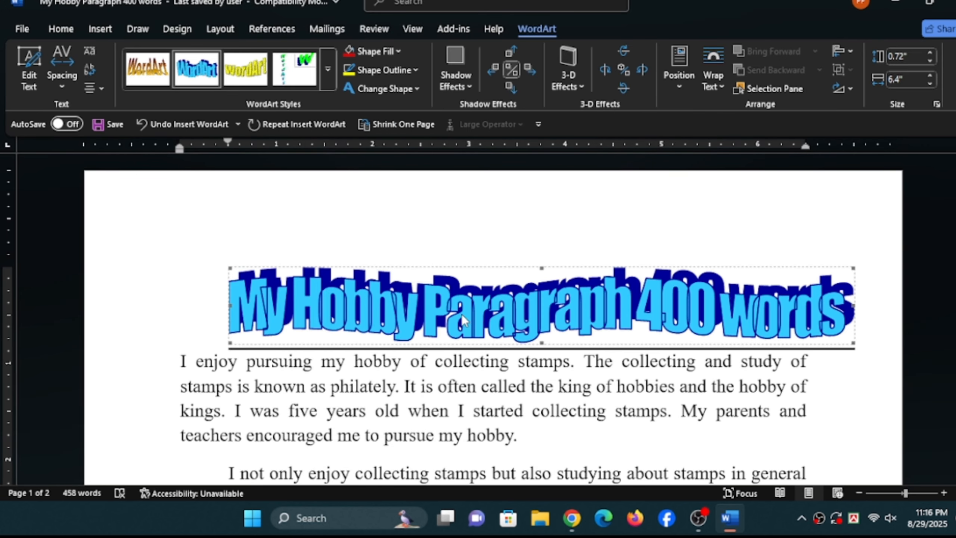
# - Narrow the WordArt title to 5.54" wide and change its shape to the second single-wave warp
pyautogui.click(442, 309)
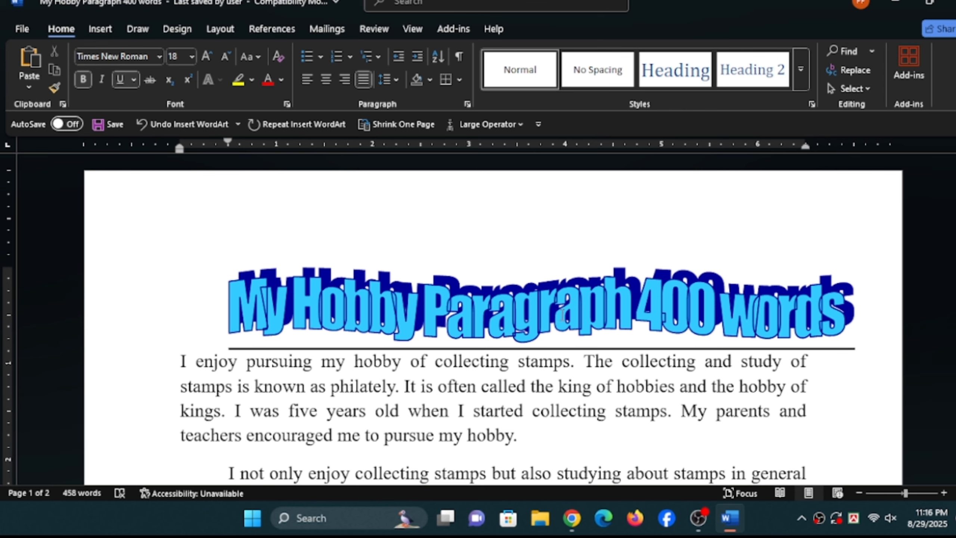
pyautogui.click(701, 313)
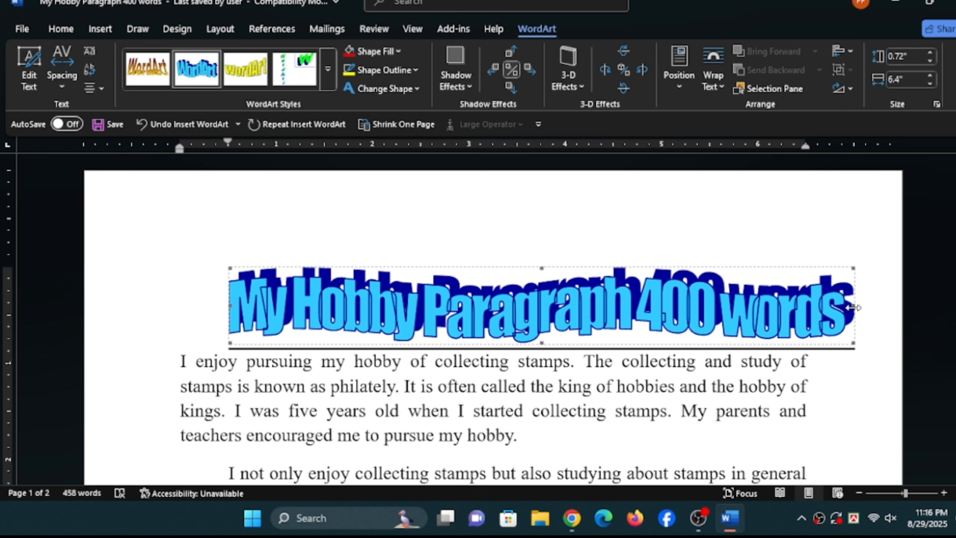
pyautogui.moveTo(836, 308); pyautogui.dragTo(773, 305)
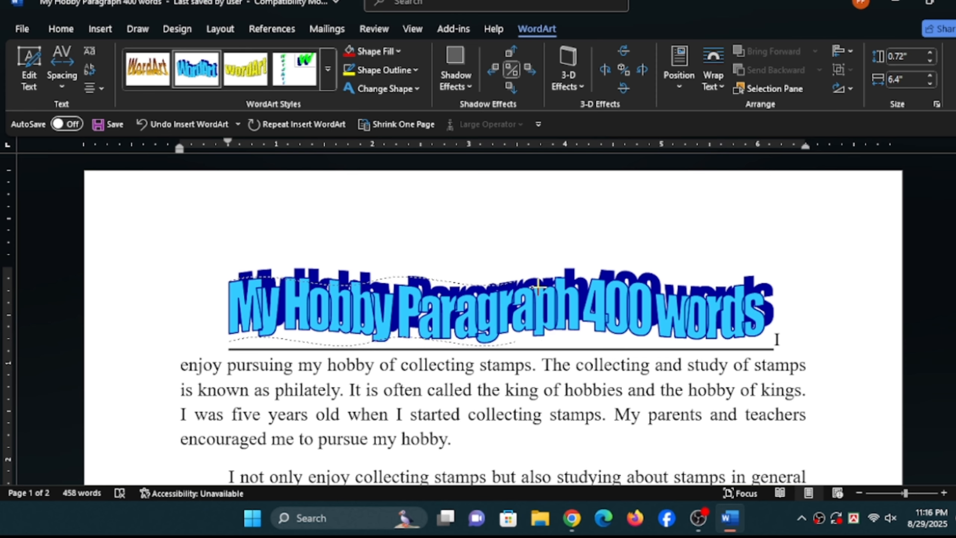
pyautogui.moveTo(766, 289); pyautogui.dragTo(768, 286)
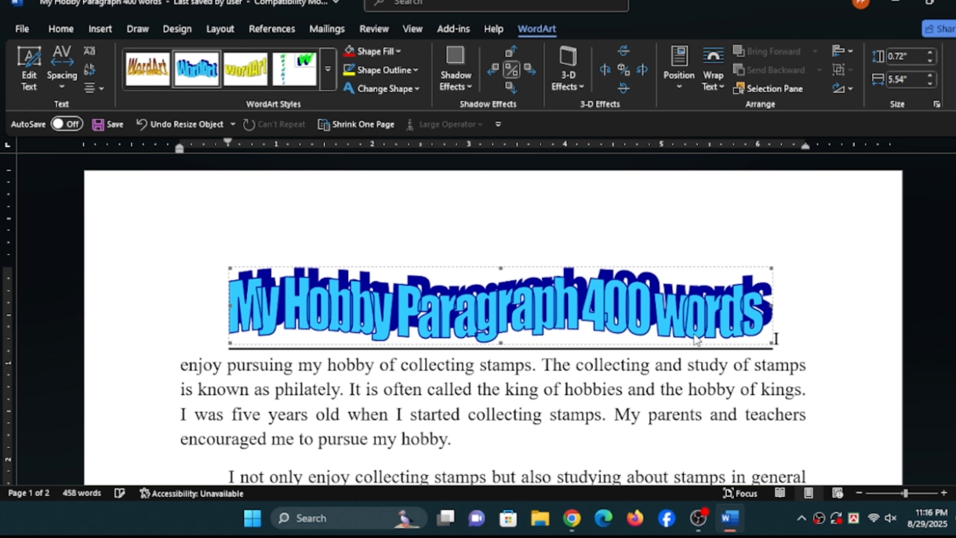
pyautogui.scroll(-3, 534, 324)
pyautogui.scroll(2, 533, 321)
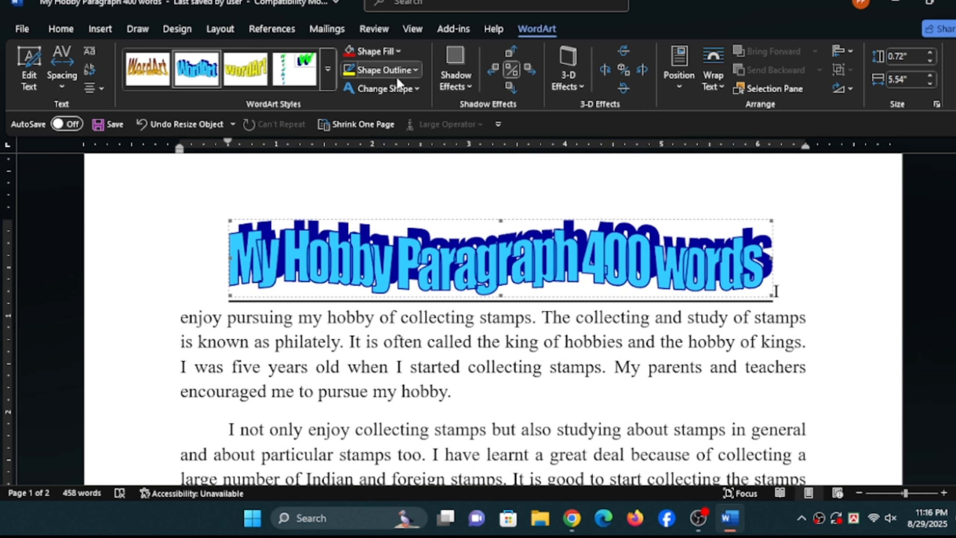
pyautogui.click(400, 91)
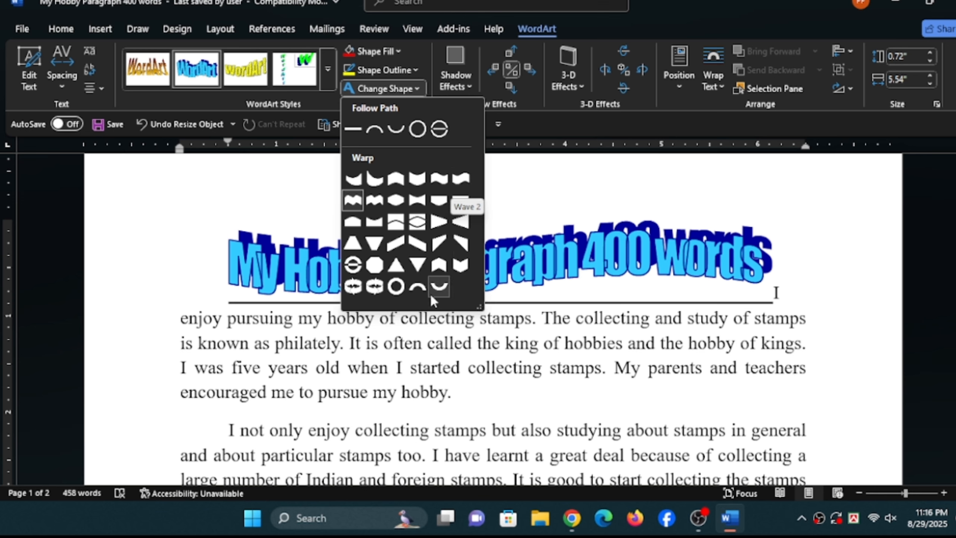
pyautogui.click(466, 178)
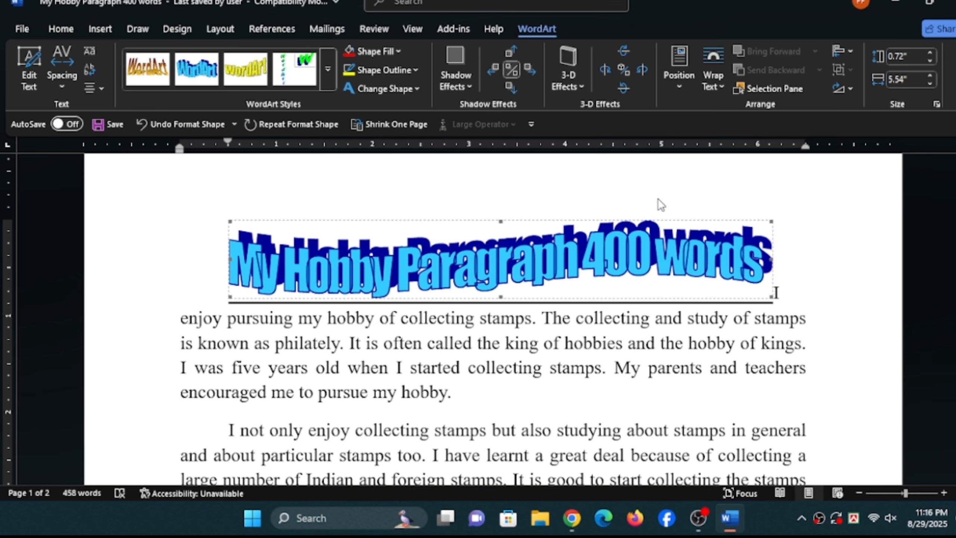
# - Browse the available shape, shadow and 3-D effects for the WordArt title
pyautogui.click(380, 88)
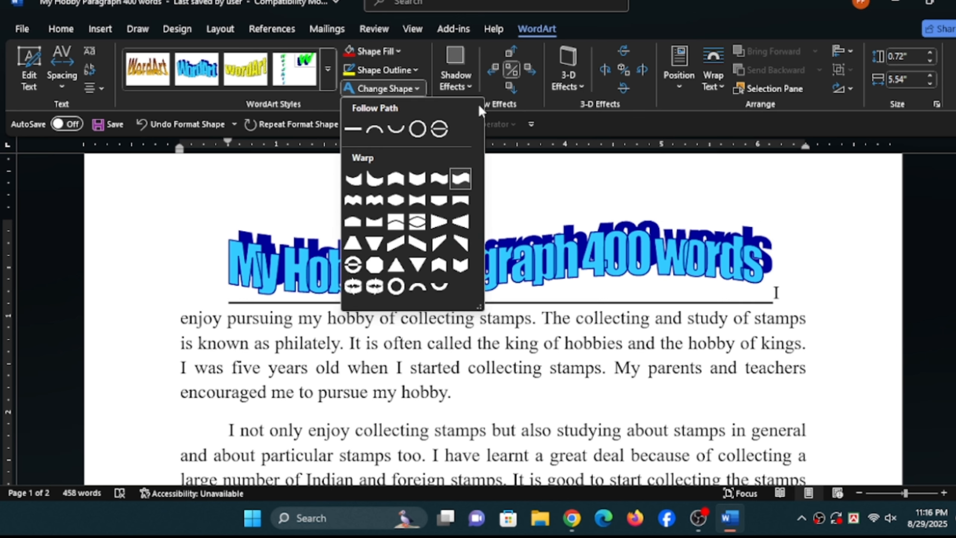
pyautogui.click(453, 83)
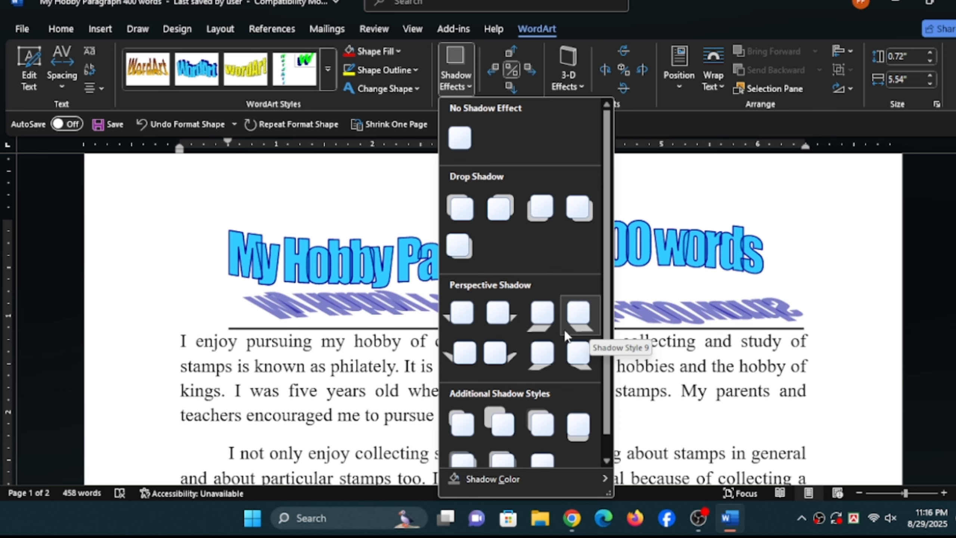
pyautogui.click(460, 212)
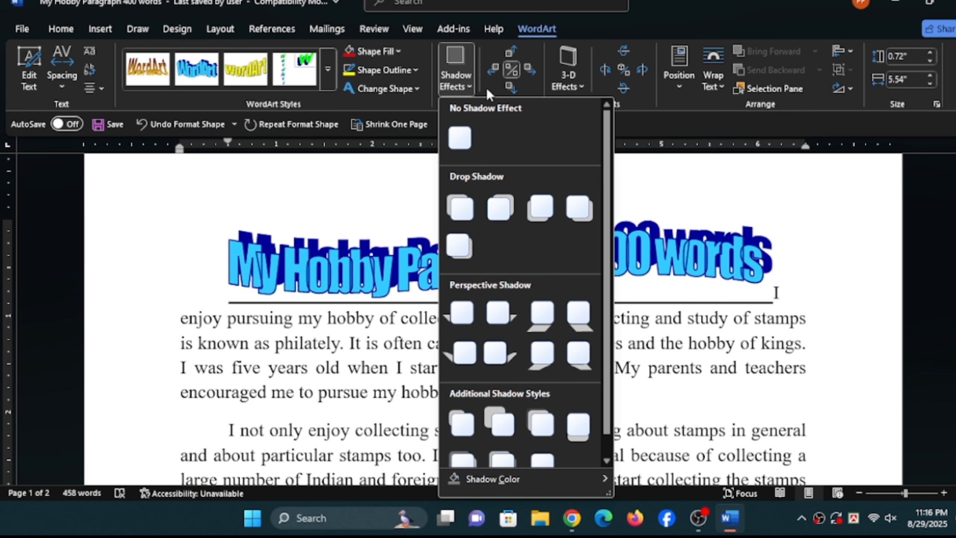
pyautogui.click(568, 75)
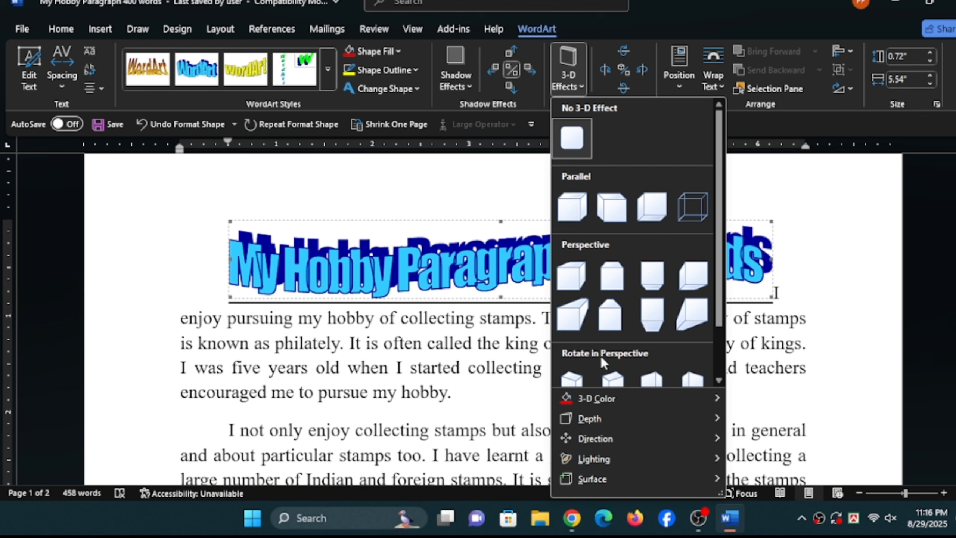
pyautogui.scroll(-2, 607, 335)
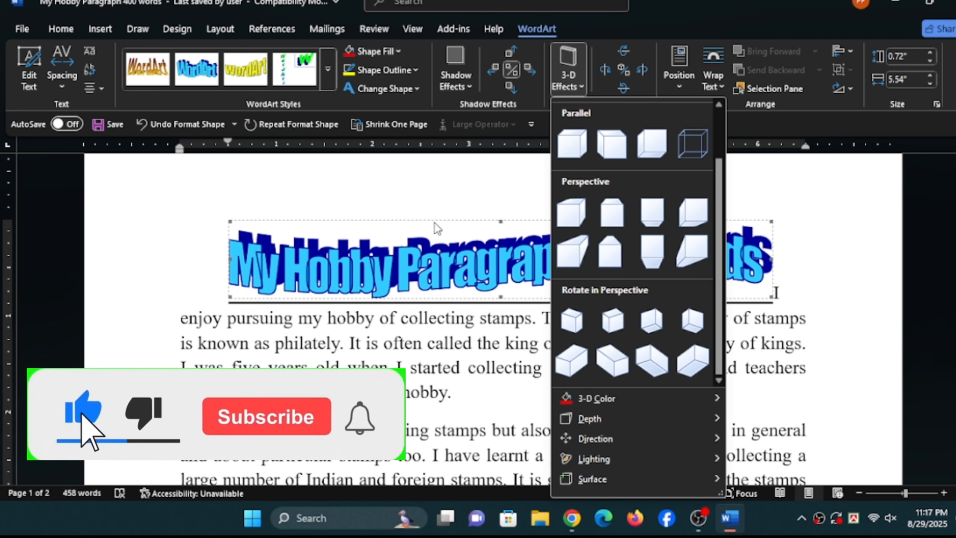
# - Delete the wavy WordArt title above the first paragraph
pyautogui.click(455, 267)
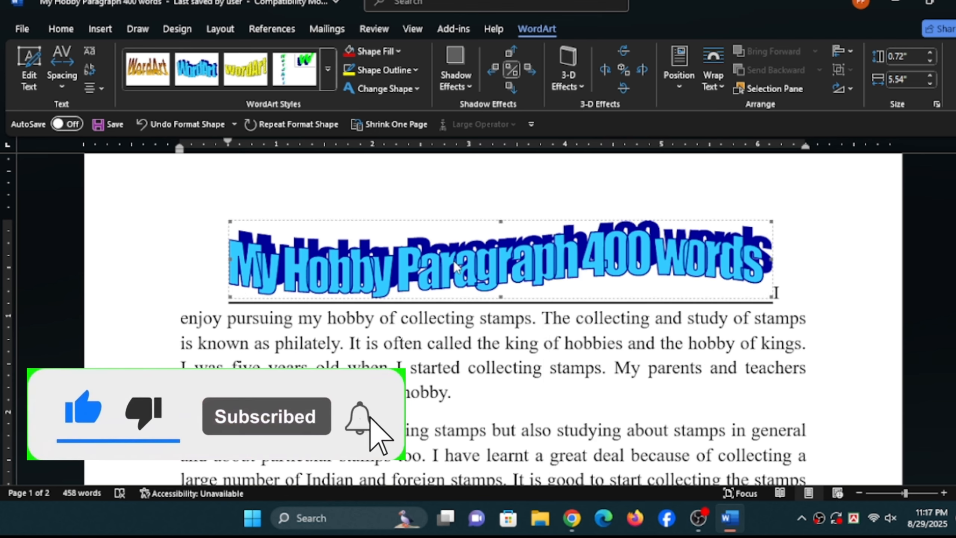
pyautogui.press('Delete')
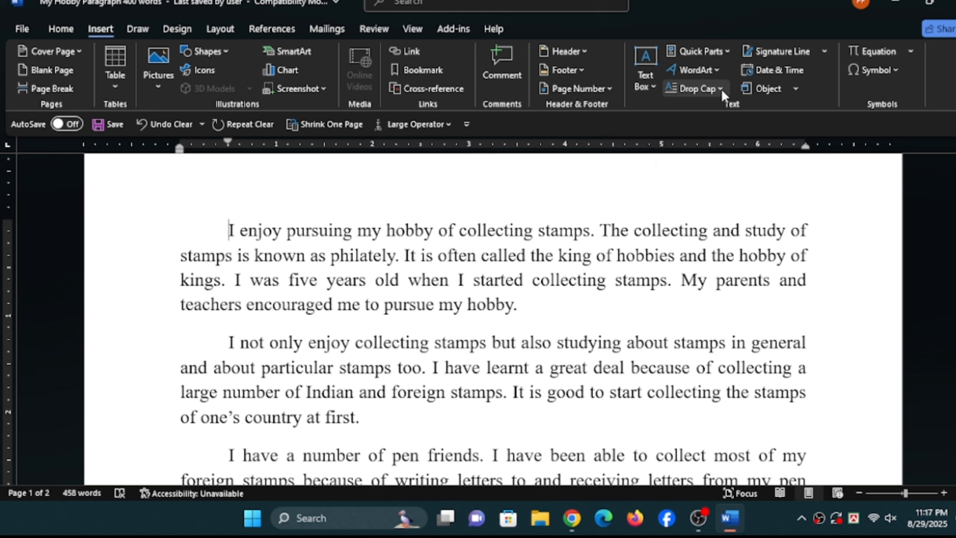
# - Apply a Dropped drop cap to the opening letter I of the first paragraph and remove it again
pyautogui.click(228, 229)
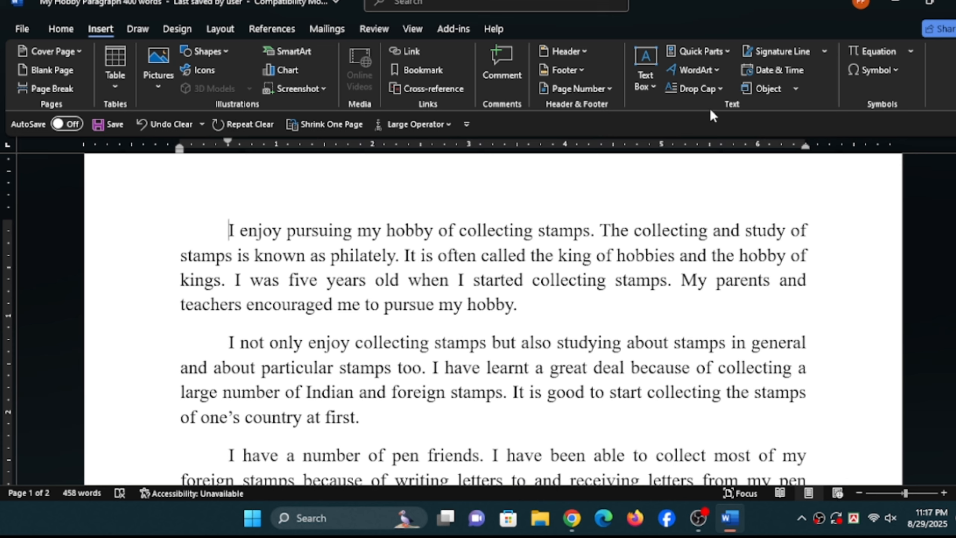
pyautogui.moveTo(229, 230); pyautogui.dragTo(236, 231)
pyautogui.click(706, 88)
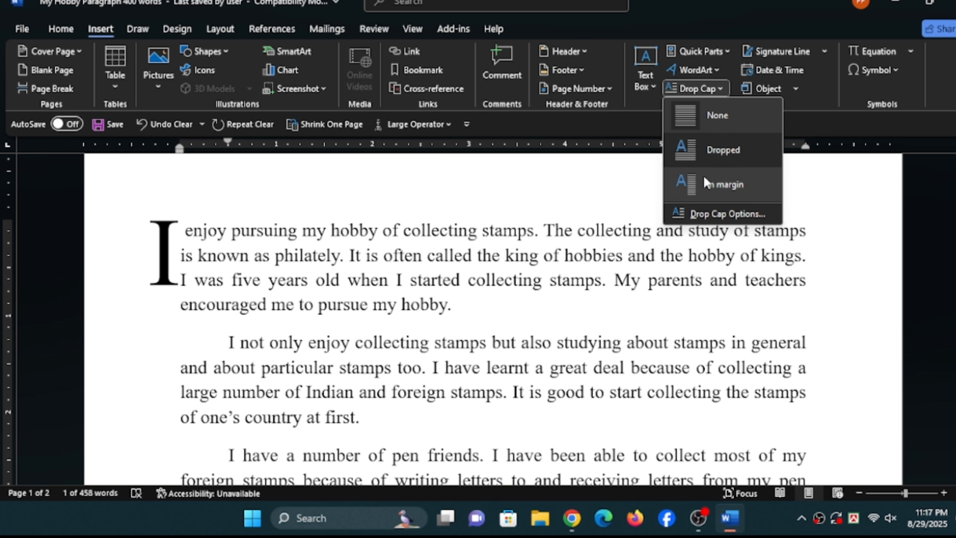
pyautogui.click(700, 149)
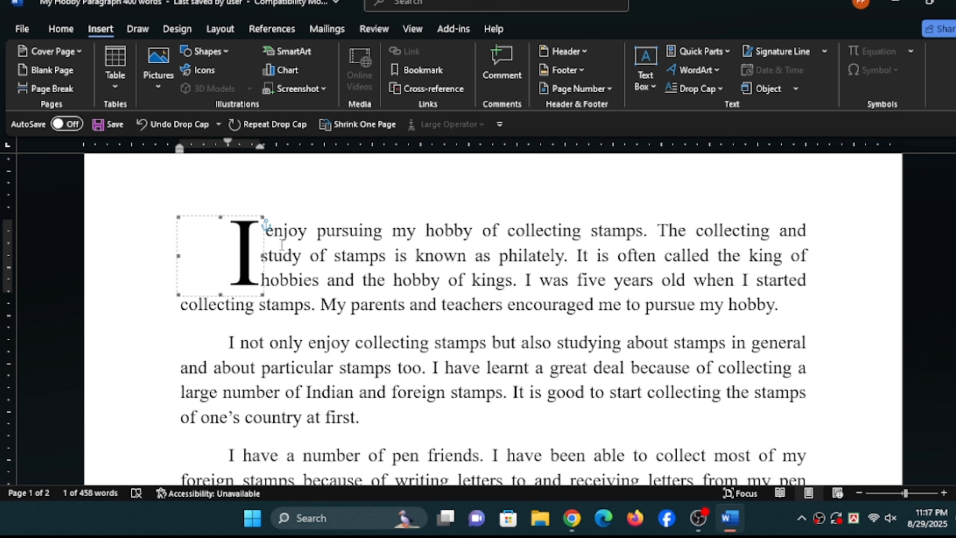
pyautogui.click(282, 244)
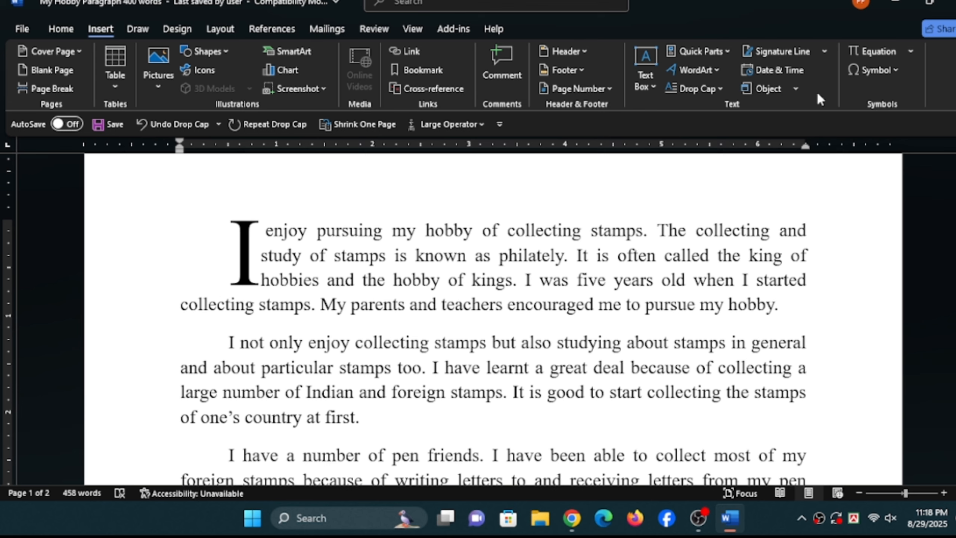
pyautogui.click(720, 90)
pyautogui.click(707, 120)
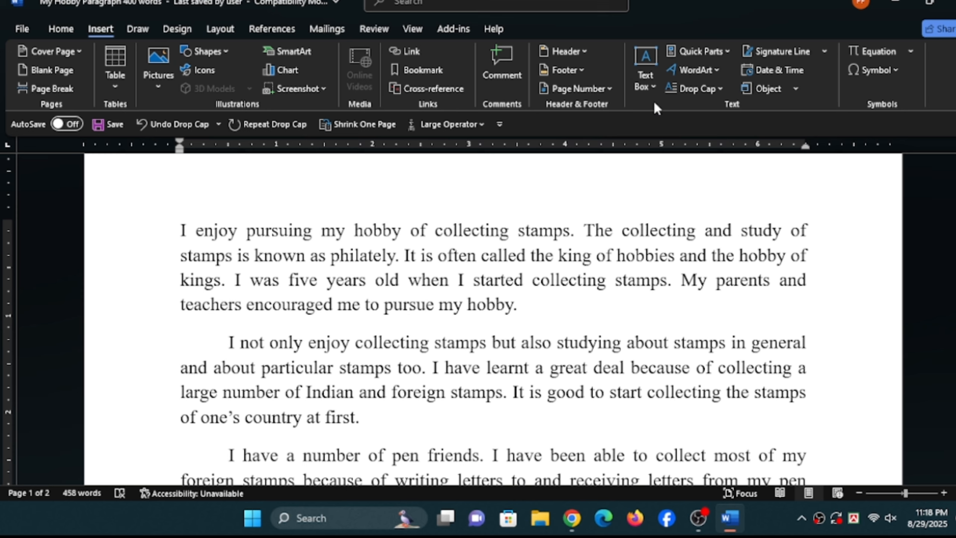
pyautogui.click(825, 50)
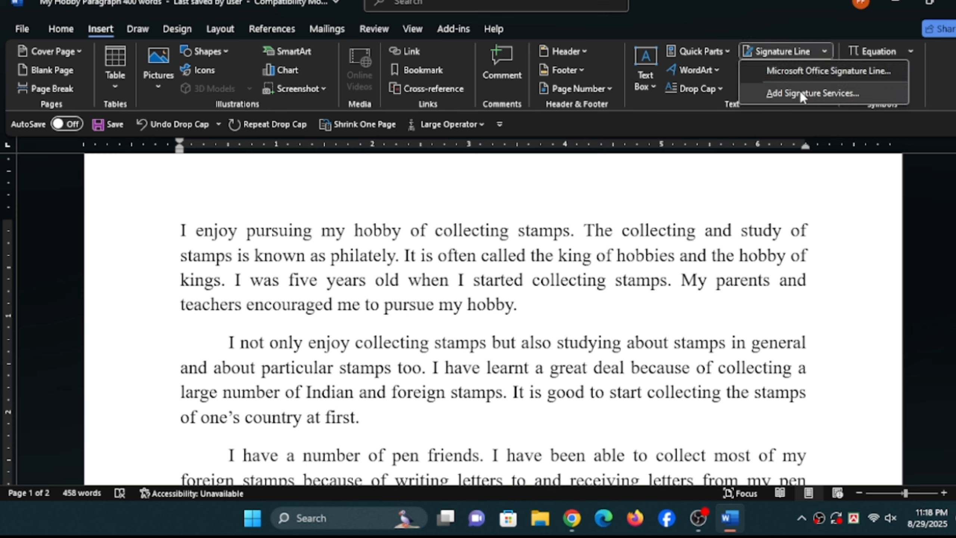
pyautogui.click(828, 51)
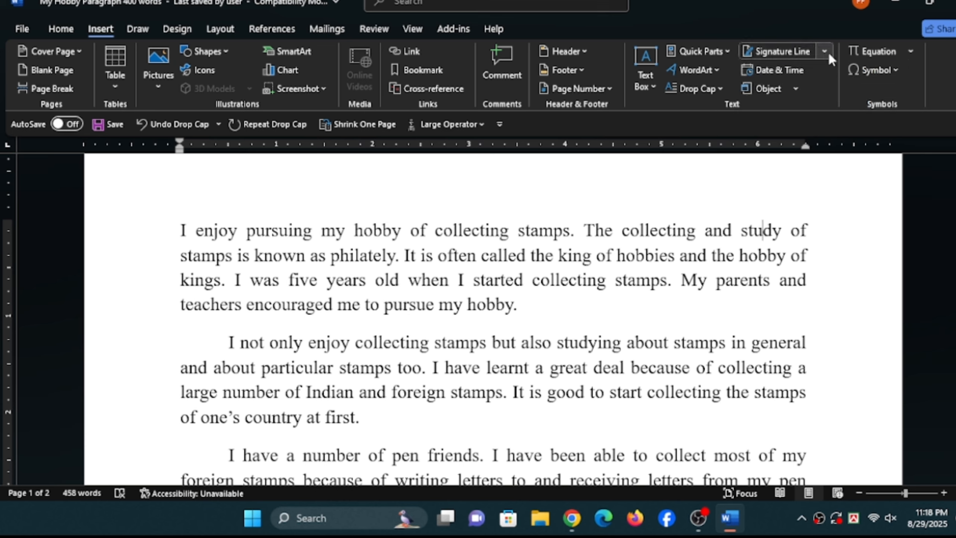
# - Insert the date at the cursor inside "study" in the first paragraph, using the format "Friday, August 29, 2025"
pyautogui.click(778, 72)
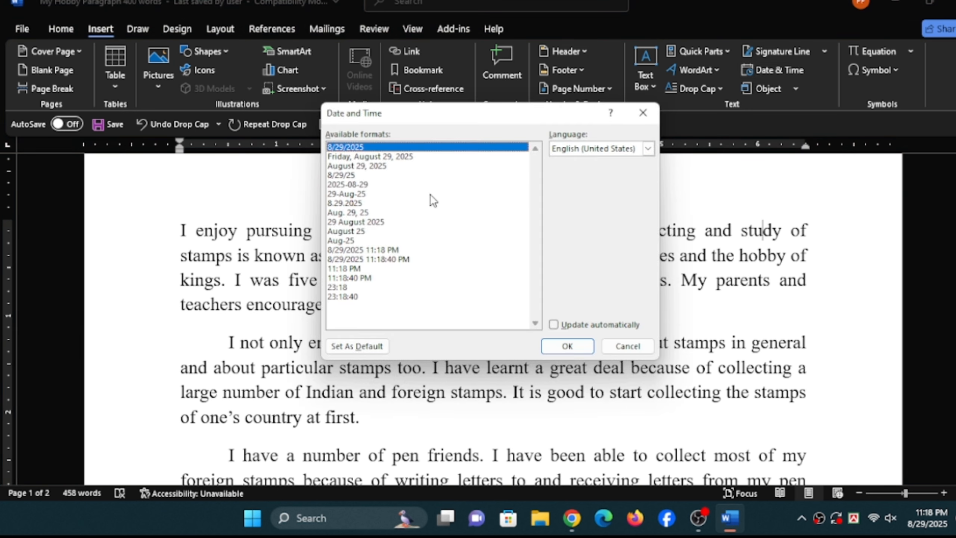
pyautogui.click(407, 157)
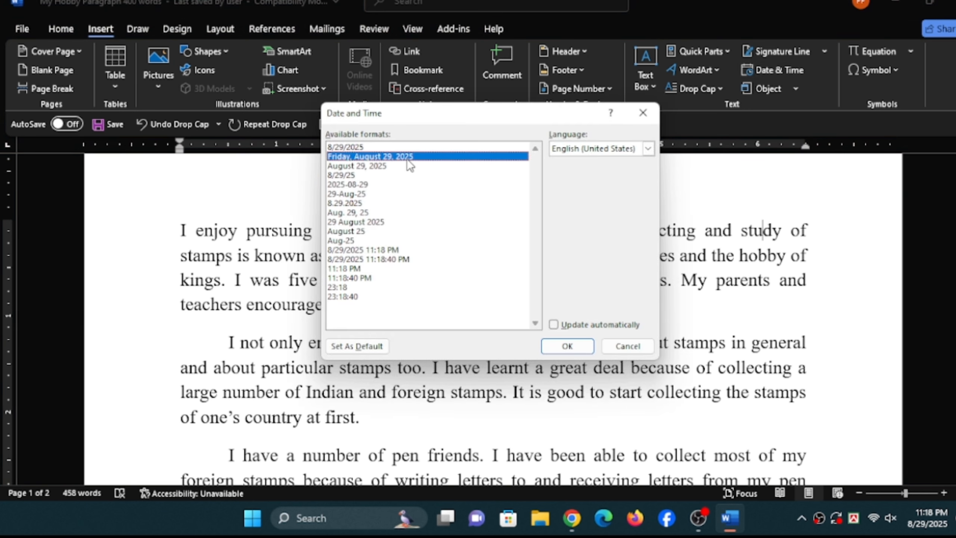
pyautogui.click(572, 344)
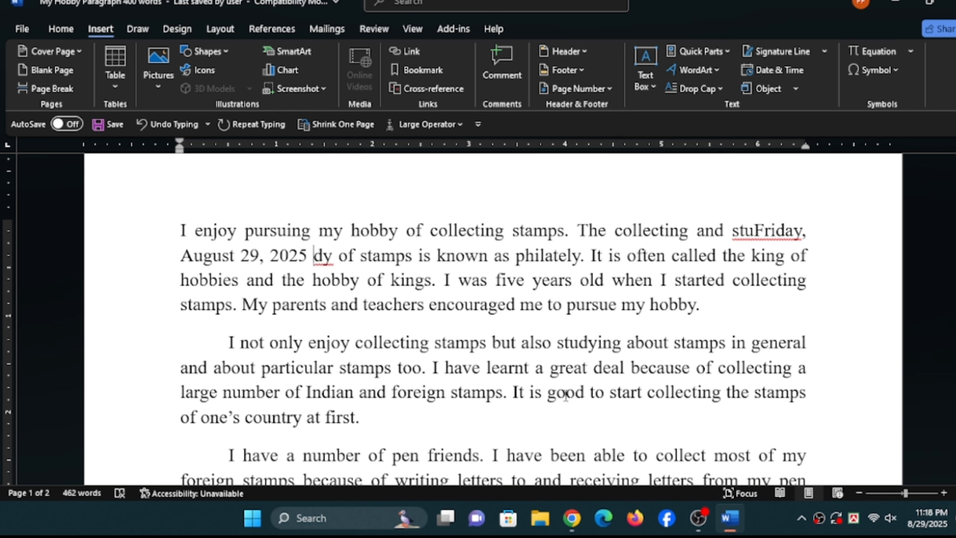
# - Insert the date in the format "Friday, August 29, 2025" at the end of the second paragraph, after "at first."
pyautogui.scroll(-2, 546, 388)
pyautogui.click(371, 319)
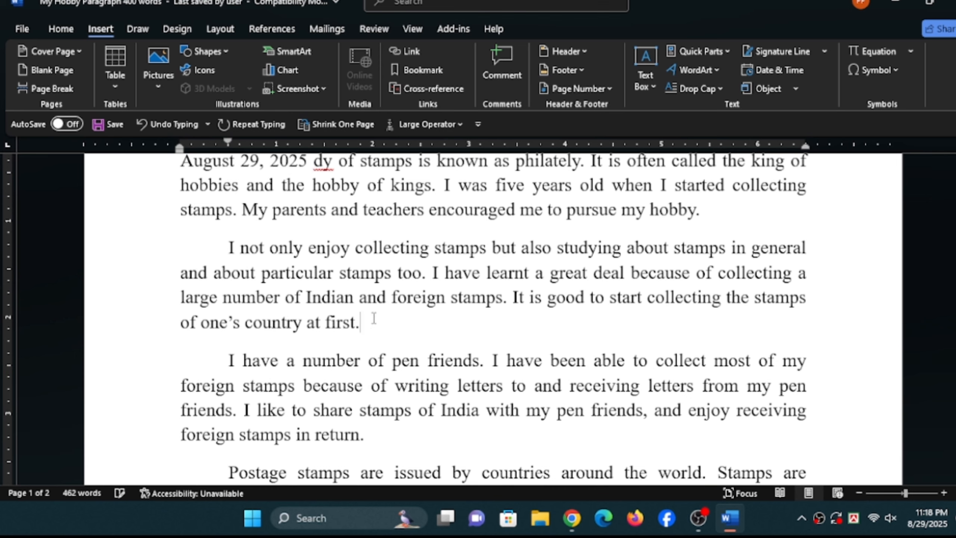
pyautogui.click(764, 67)
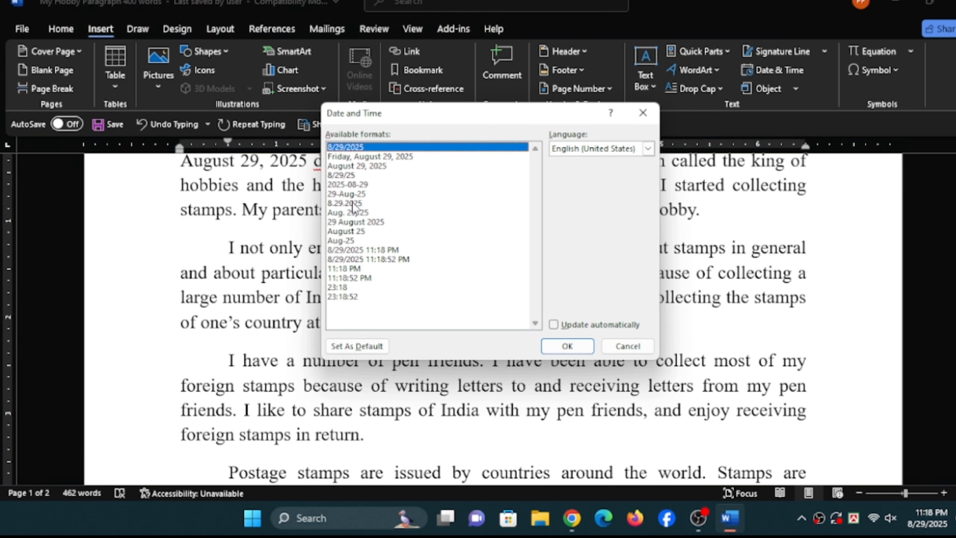
pyautogui.click(374, 155)
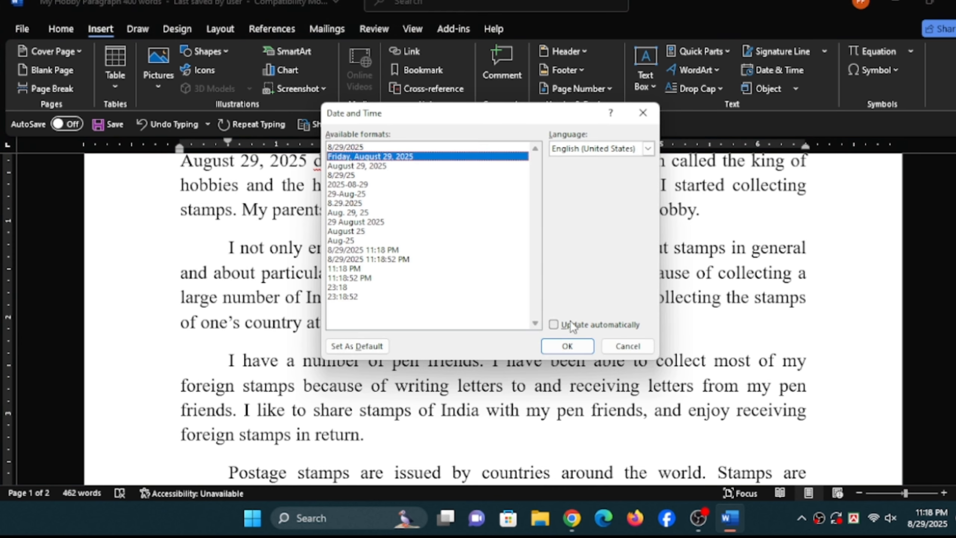
pyautogui.click(568, 346)
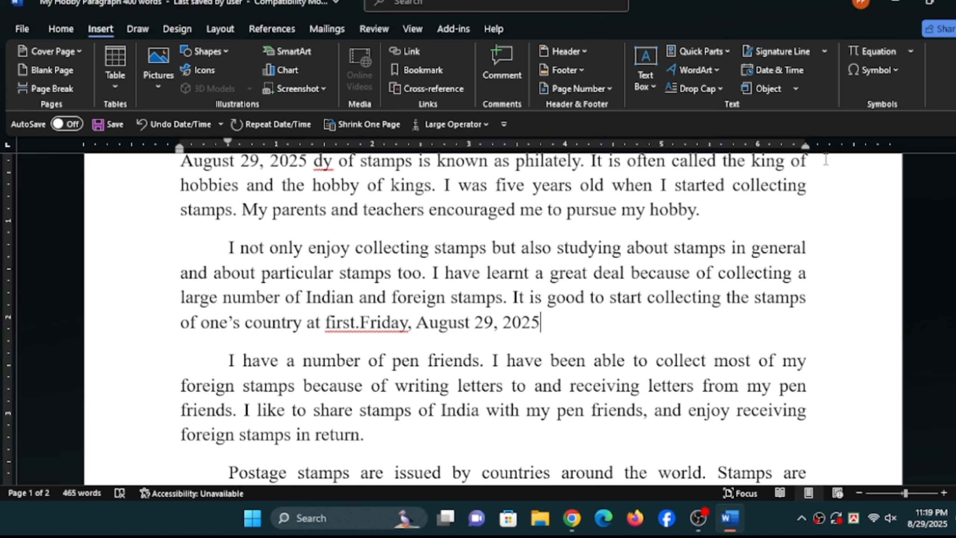
pyautogui.click(796, 90)
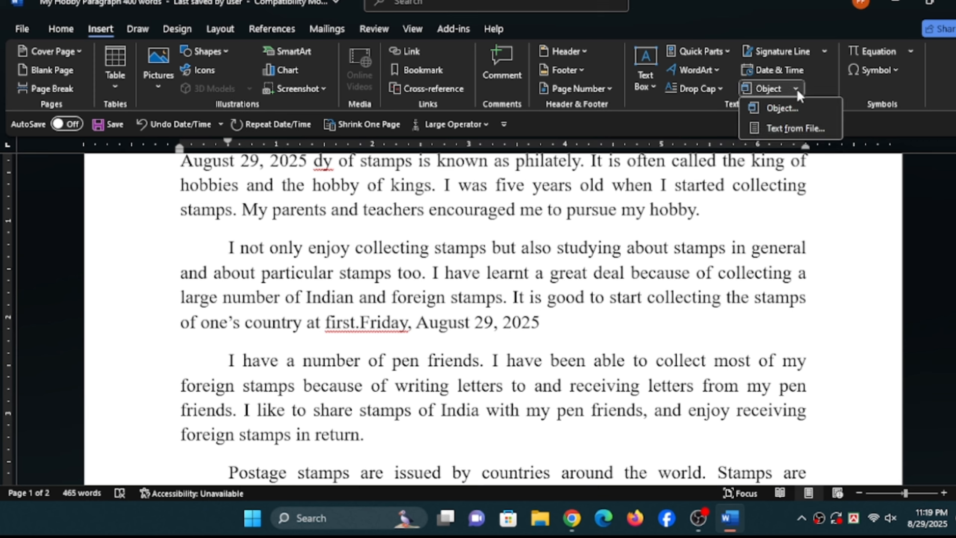
pyautogui.click(787, 108)
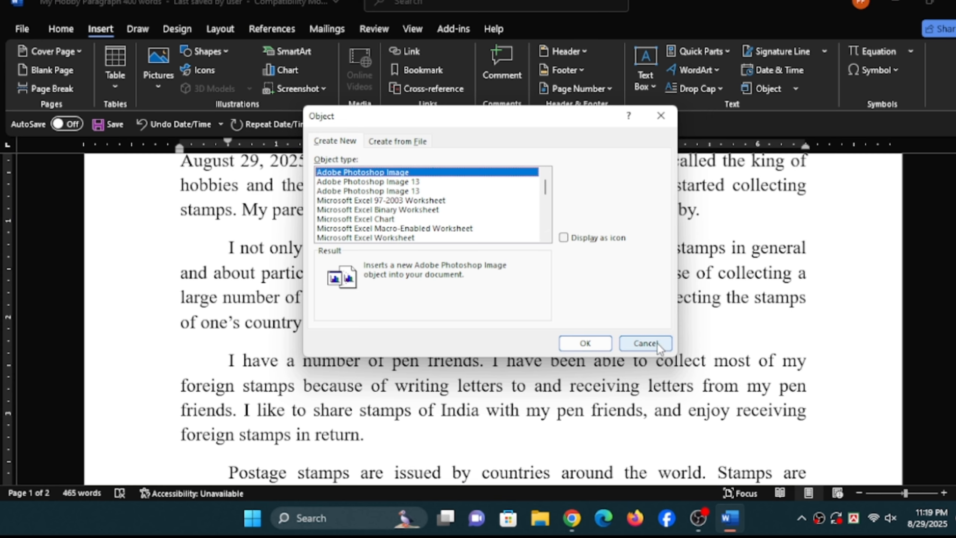
pyautogui.click(647, 344)
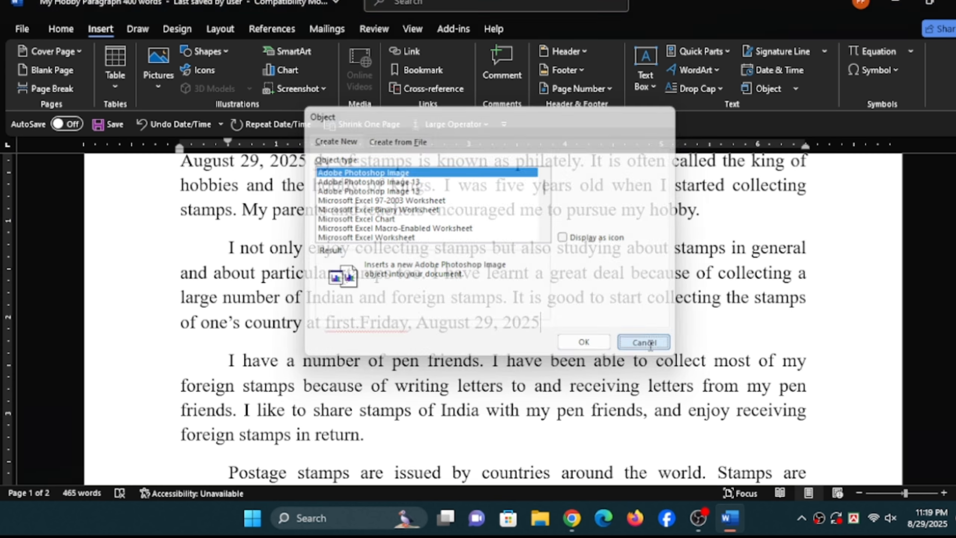
# - Add two blank lines after the last paragraph, which ends with "on Indian stamps."
pyautogui.scroll(-15, 500, 346)
pyautogui.scroll(-10, 500, 346)
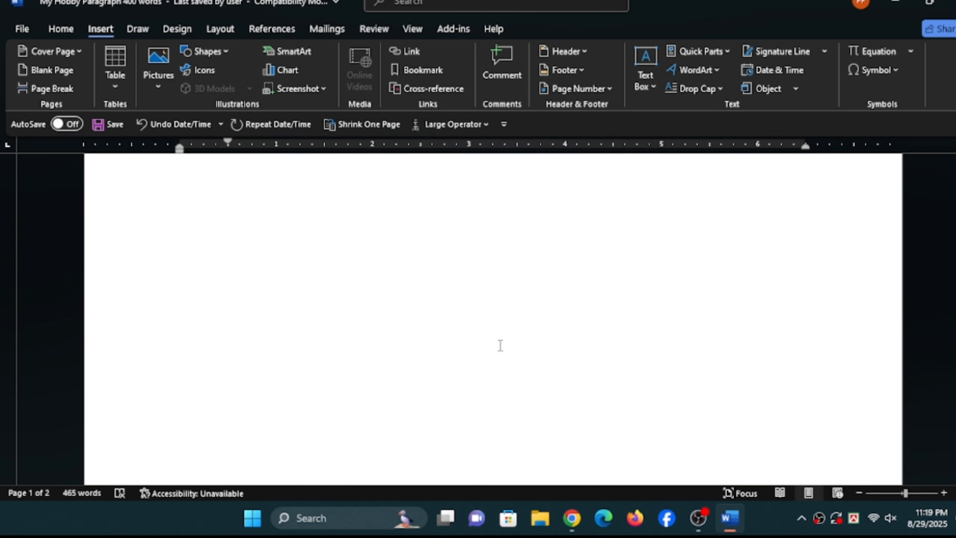
pyautogui.scroll(3, 499, 279)
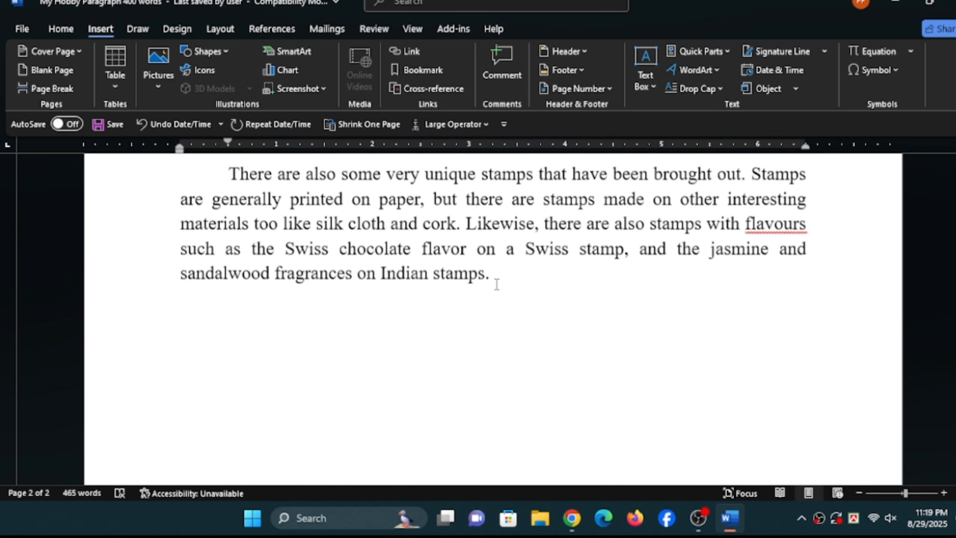
pyautogui.click(506, 284)
pyautogui.press('Return')
pyautogui.press('Return')
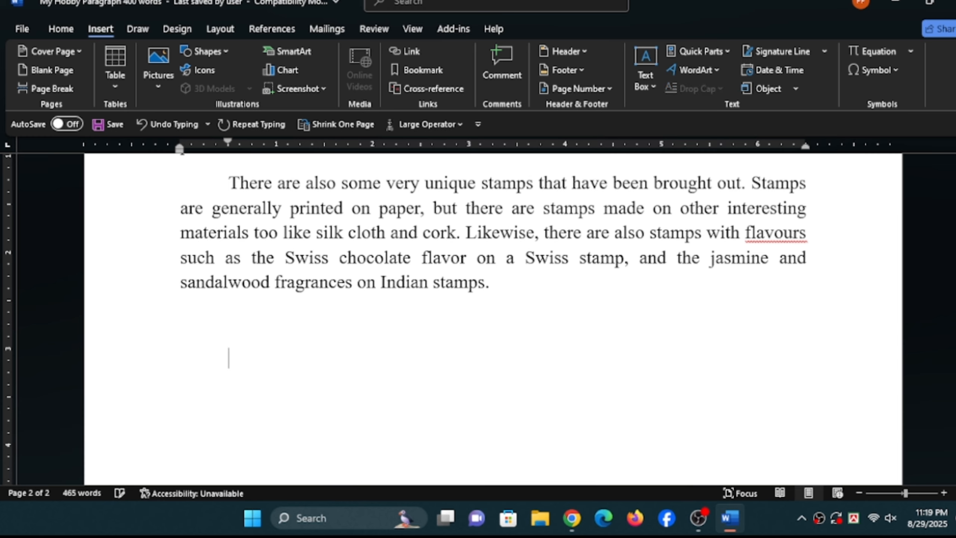
# - Embed a new Microsoft Excel 97-2003 Worksheet object below the last paragraph and select cells B1, B2 and A1 in it
pyautogui.click(796, 90)
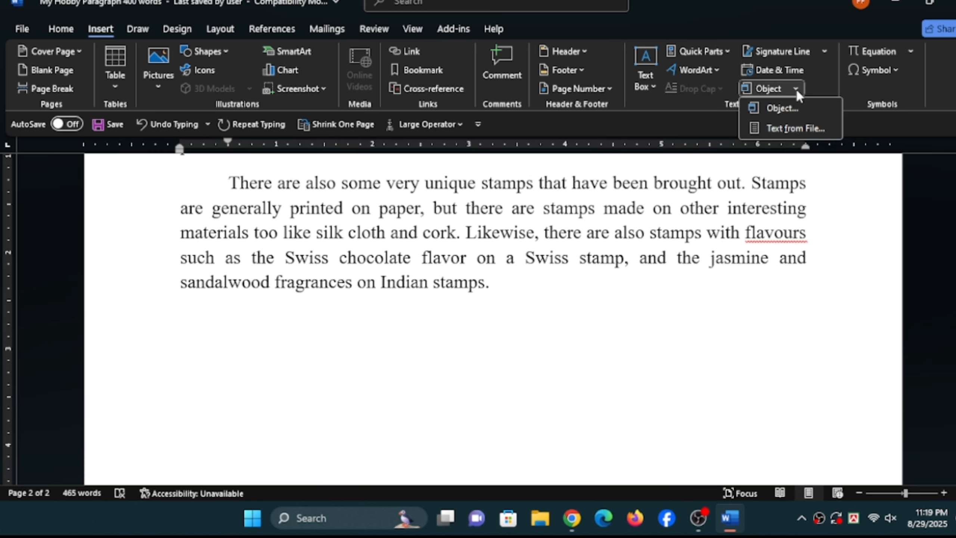
pyautogui.click(771, 111)
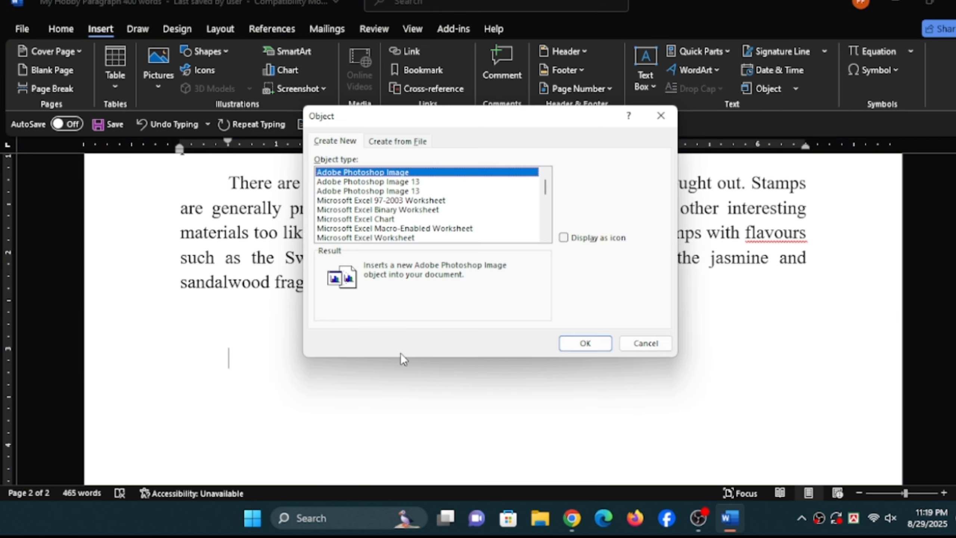
pyautogui.click(375, 201)
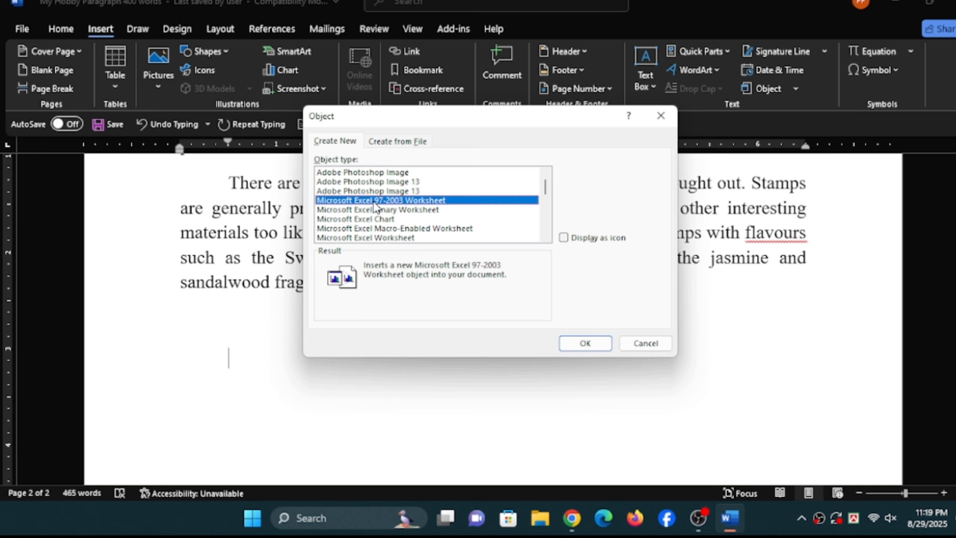
pyautogui.click(602, 345)
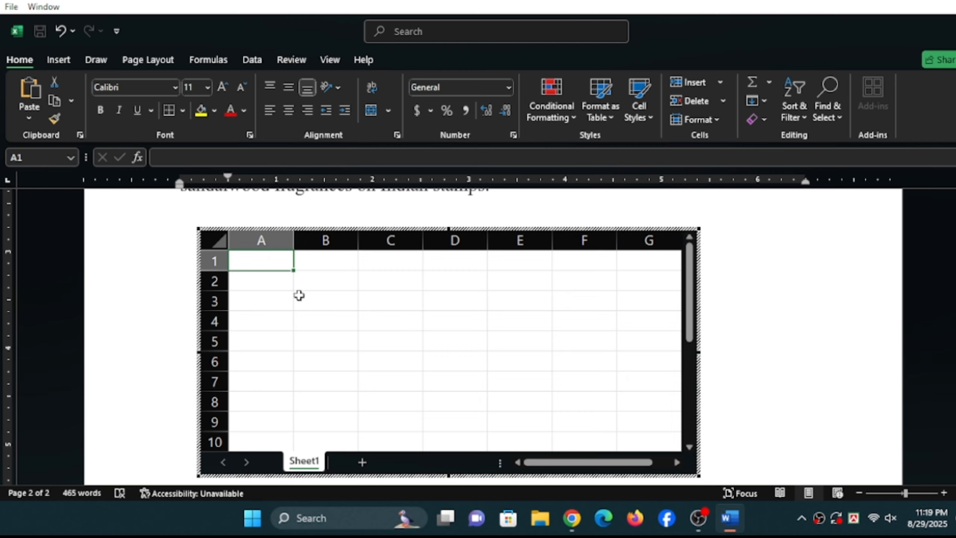
pyautogui.click(332, 260)
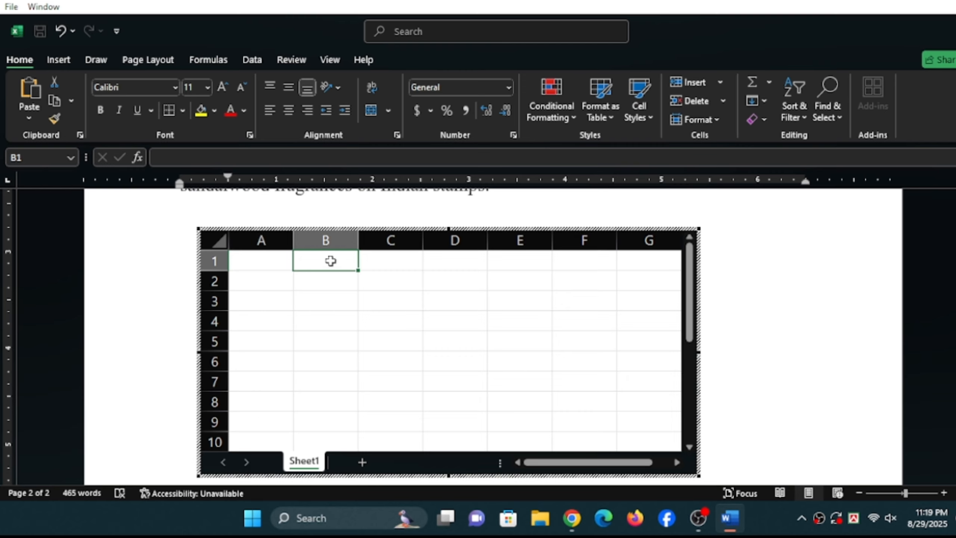
pyautogui.click(327, 278)
pyautogui.click(281, 260)
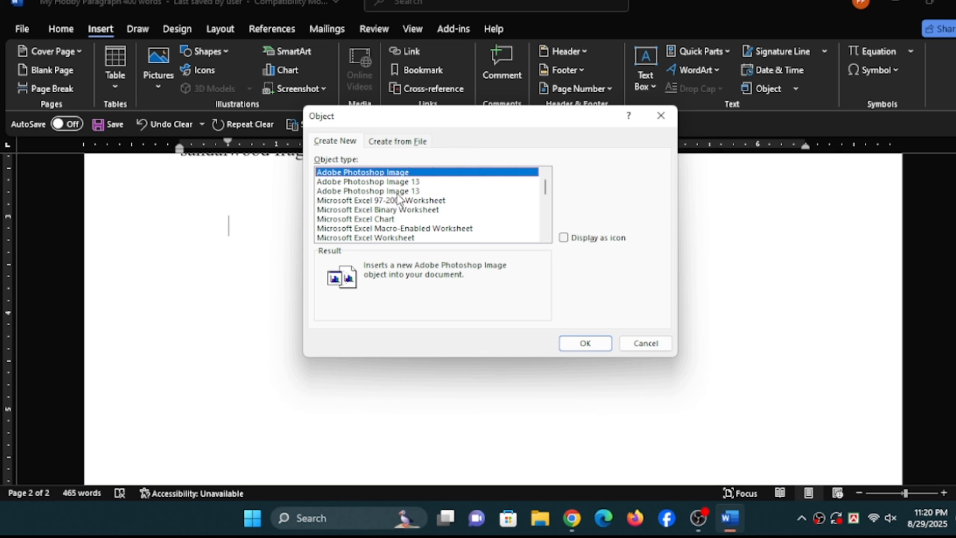
# - Embed a new Microsoft PowerPoint 97-2003 Slide object below the last paragraph and activate its title and subtitle placeholders
pyautogui.scroll(-2, 395, 204)
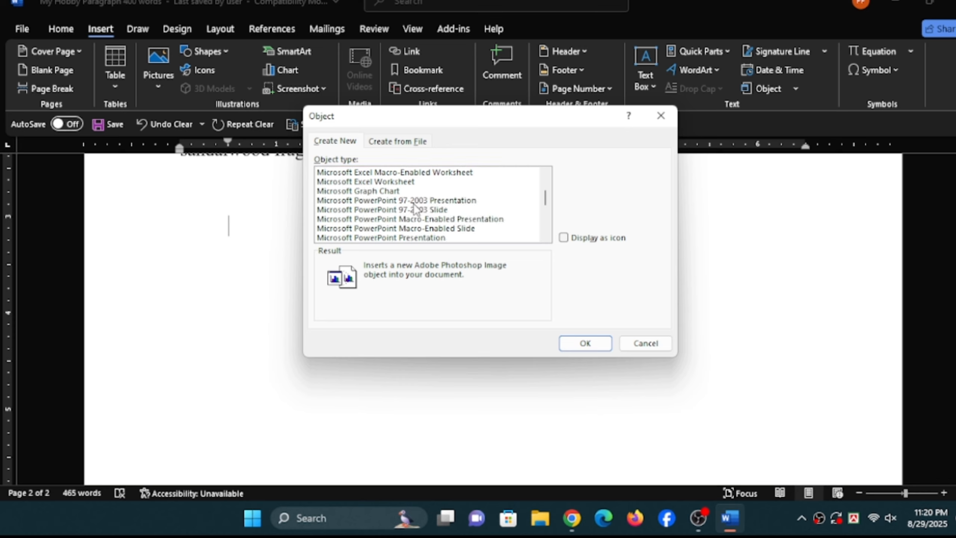
pyautogui.click(416, 211)
pyautogui.click(601, 344)
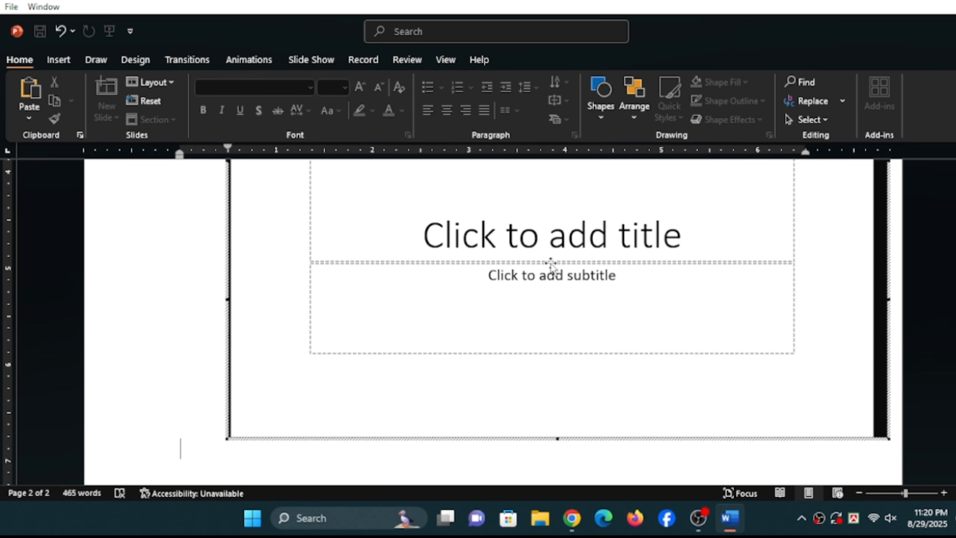
pyautogui.click(551, 229)
pyautogui.click(528, 285)
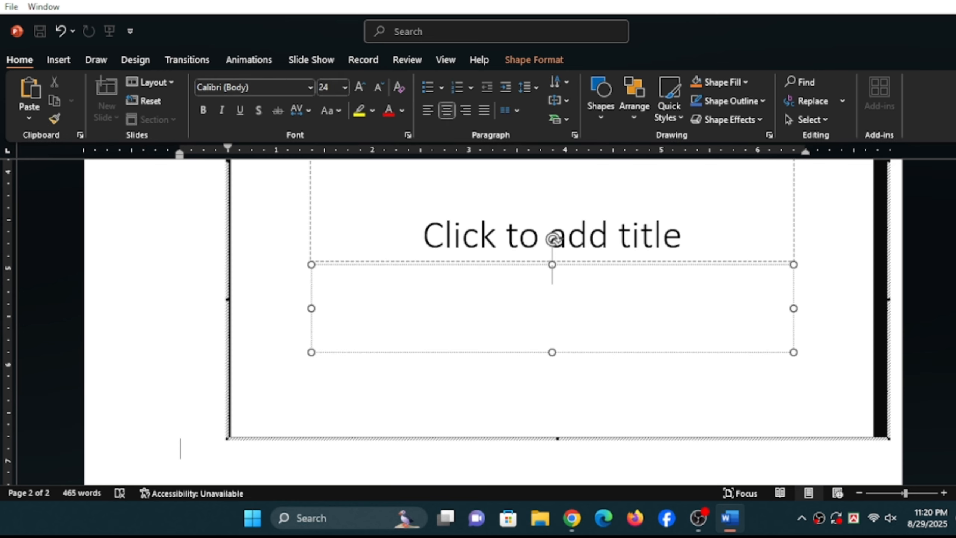
pyautogui.moveTo(953, 402); pyautogui.dragTo(878, 325)
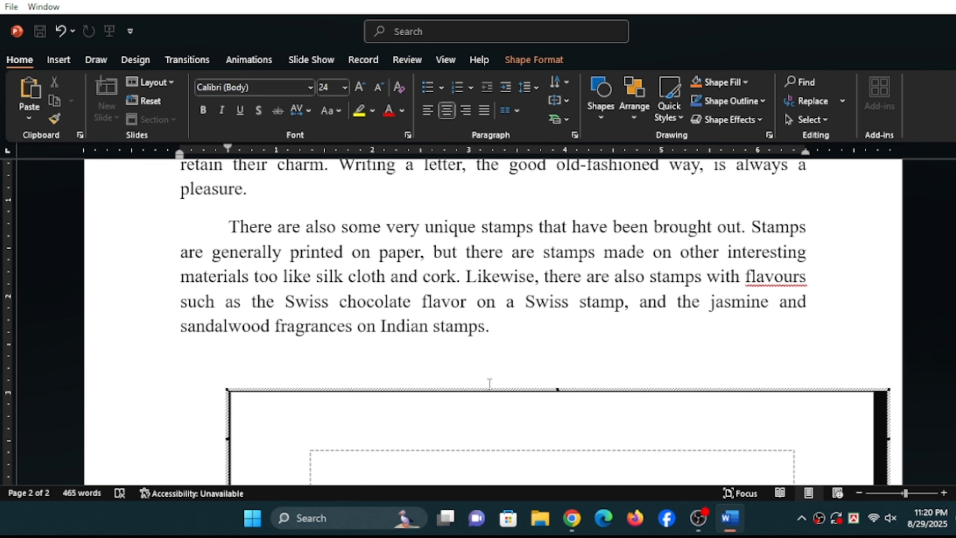
pyautogui.click(433, 364)
pyautogui.click(795, 89)
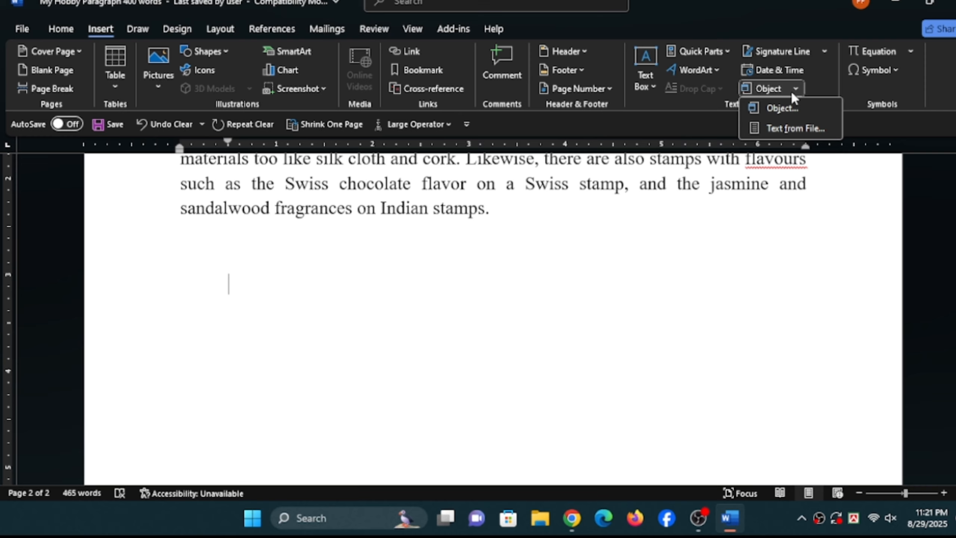
pyautogui.click(778, 129)
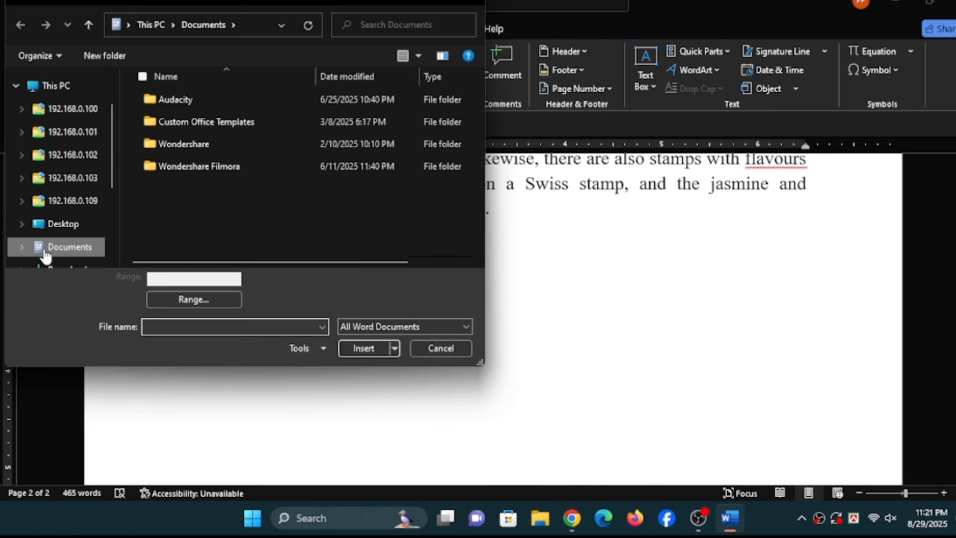
pyautogui.scroll(-2, 63, 236)
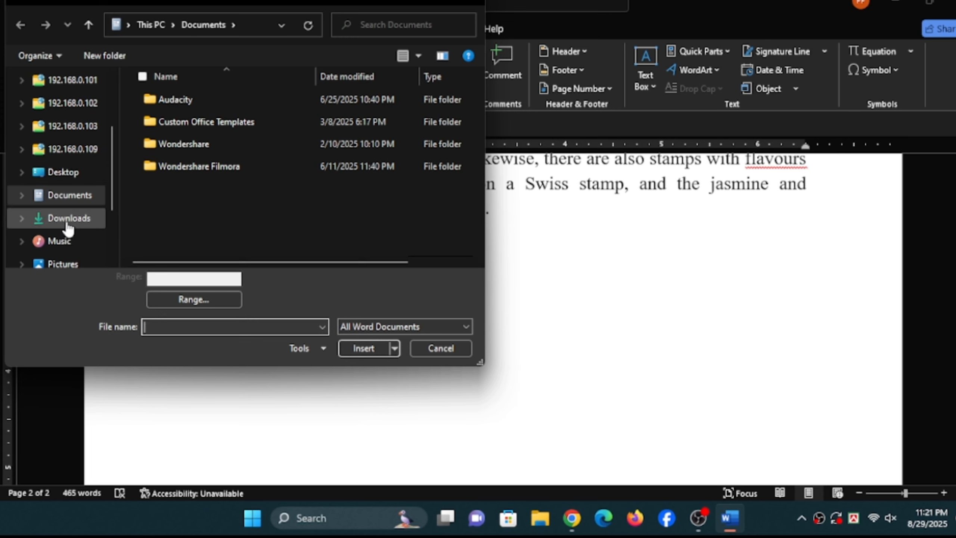
pyautogui.click(66, 218)
pyautogui.scroll(-5, 292, 168)
pyautogui.click(248, 196)
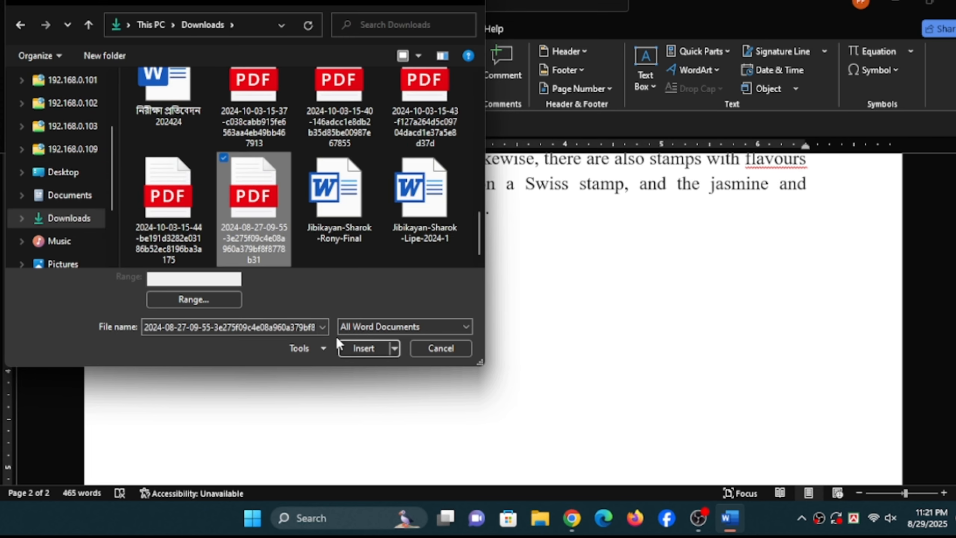
pyautogui.click(358, 348)
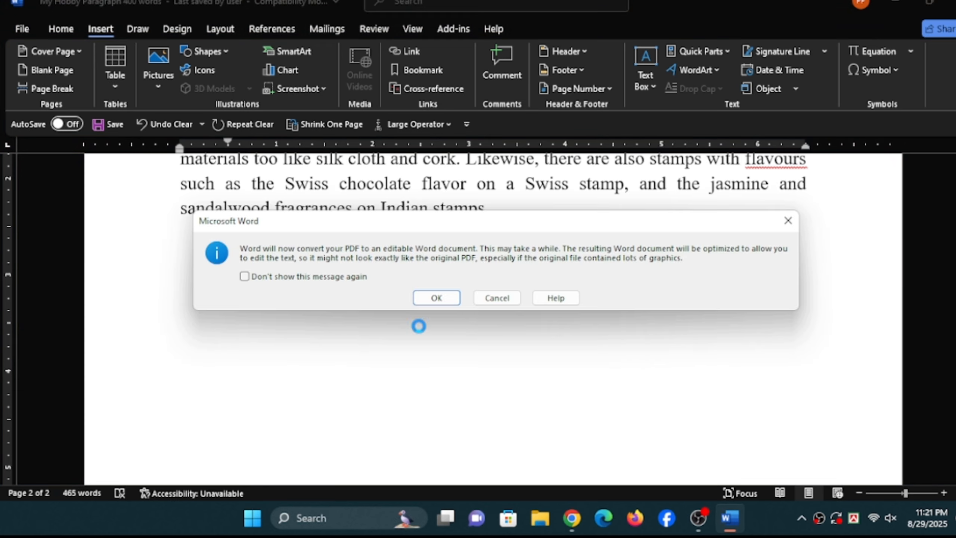
pyautogui.click(437, 298)
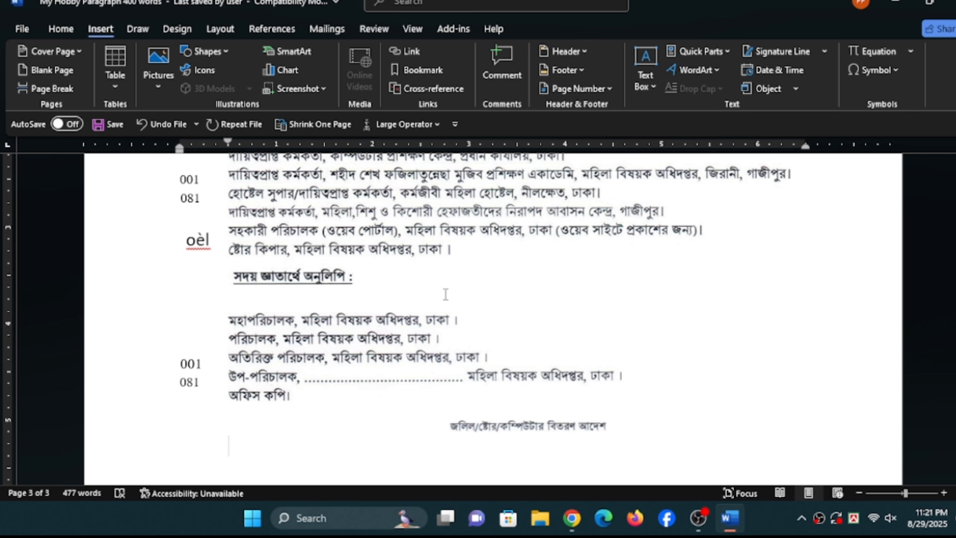
# - Review the inserted PDF content from its end back up to its heading below the last paragraph
pyautogui.scroll(1, 396, 316)
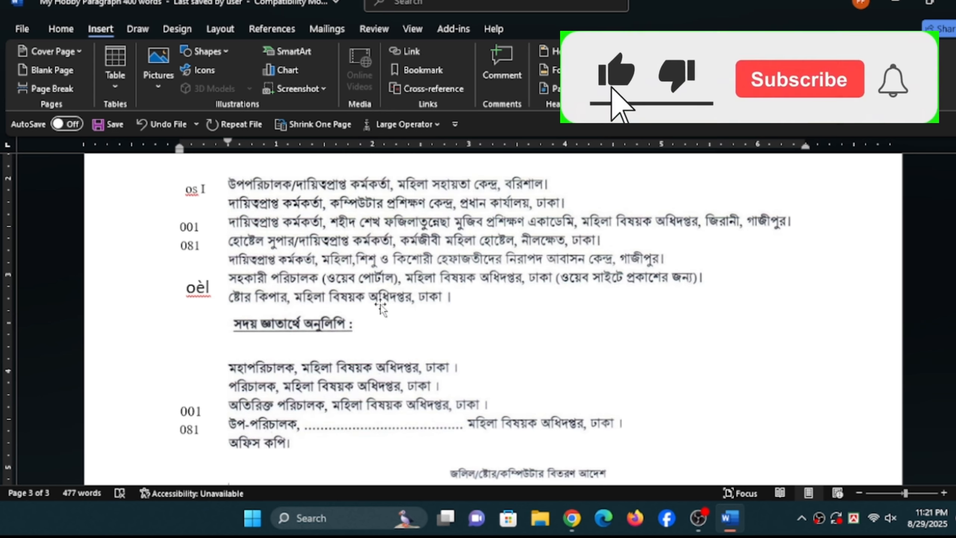
pyautogui.click(395, 317)
pyautogui.scroll(5, 376, 301)
pyautogui.scroll(5, 357, 292)
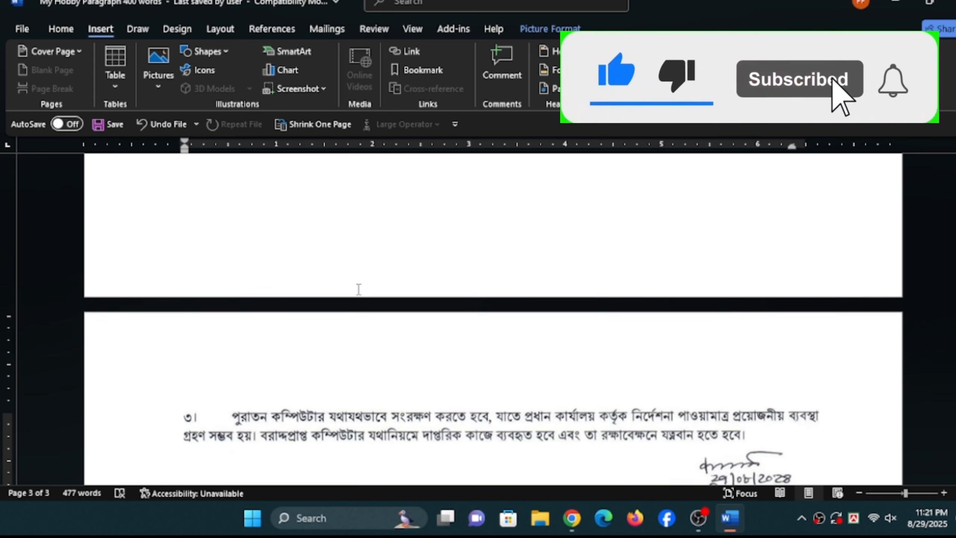
pyautogui.scroll(4, 357, 289)
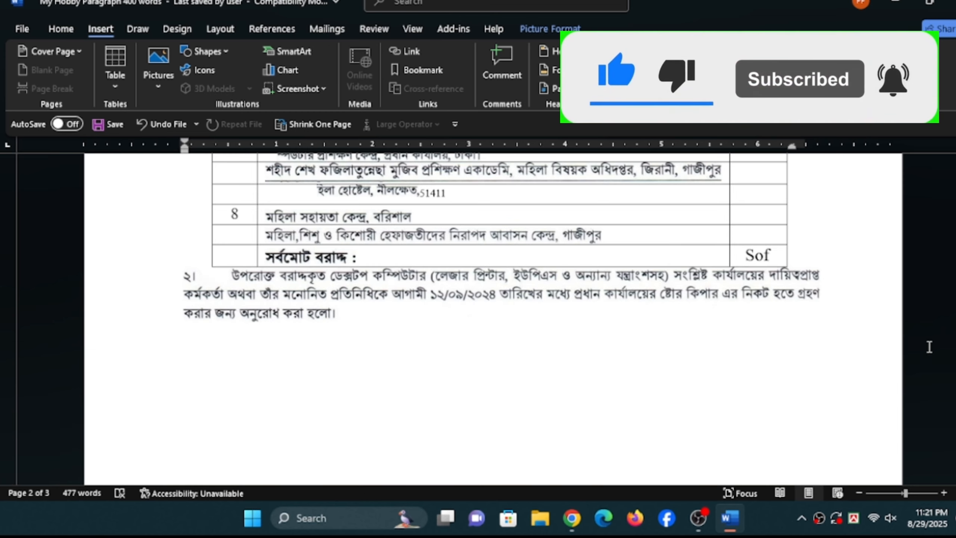
pyautogui.moveTo(954, 350)
pyautogui.mouseDown()
pyautogui.moveTo(954, 300)
pyautogui.moveTo(954, 357)
pyautogui.mouseUp()
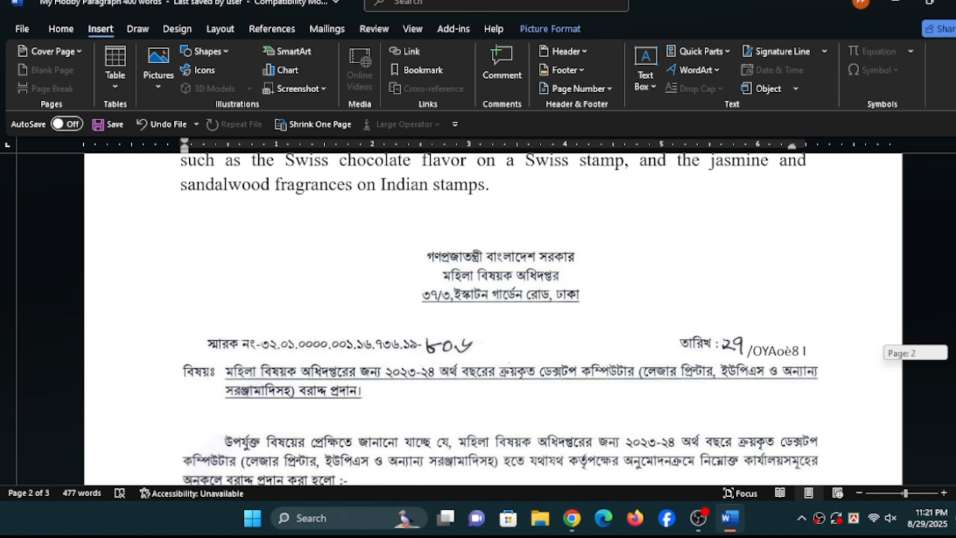
pyautogui.click(624, 287)
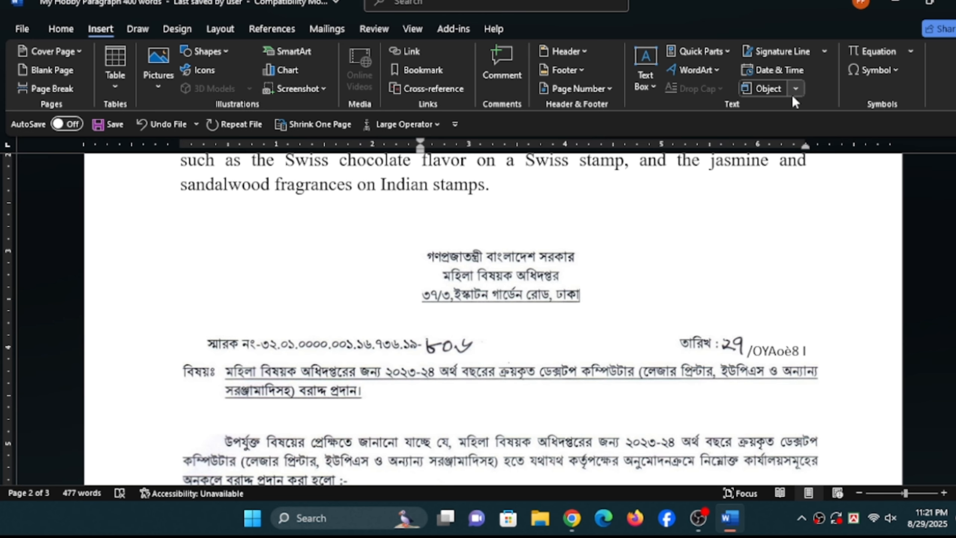
pyautogui.click(548, 281)
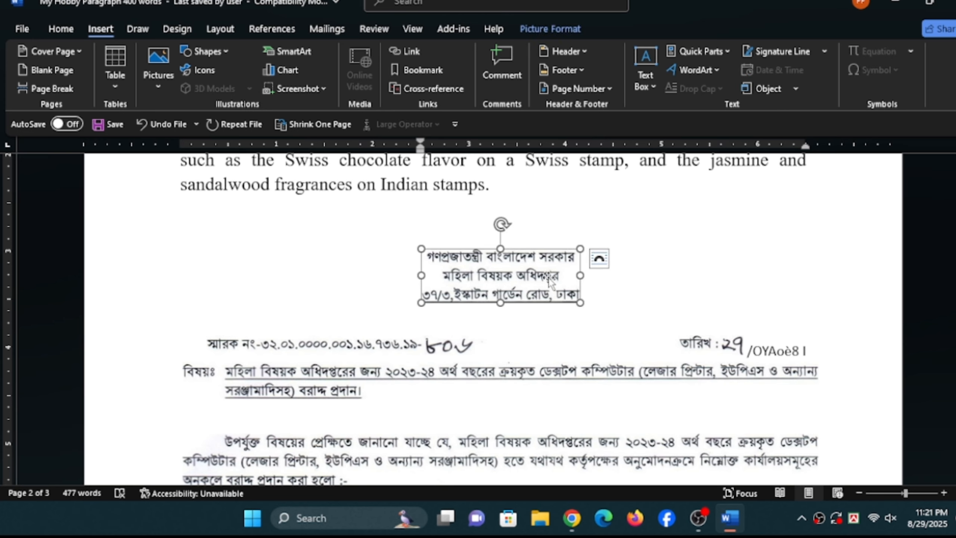
pyautogui.click(552, 195)
# - Delete the inserted heading, subject line, reference number and introductory paragraph pictures above the table
pyautogui.click(503, 284)
pyautogui.press('Delete')
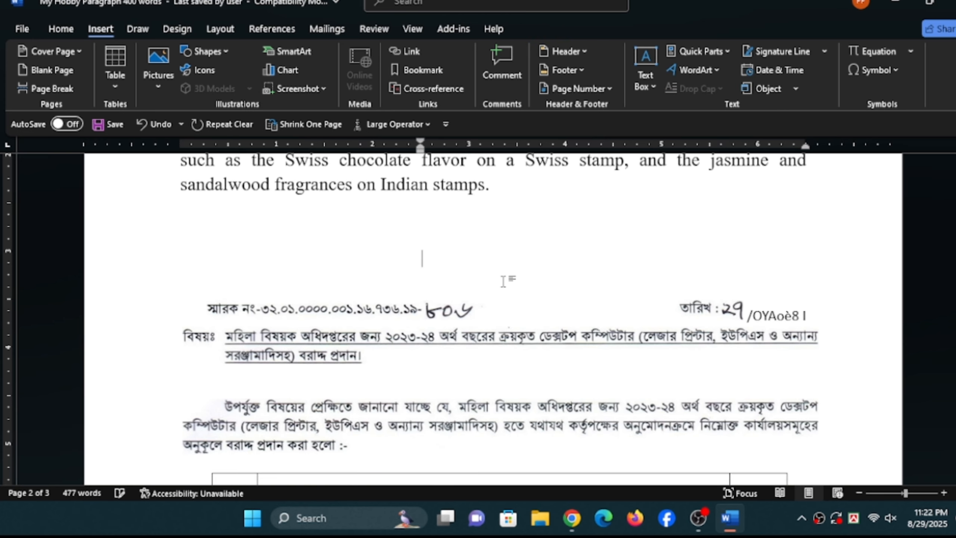
pyautogui.click(479, 341)
pyautogui.press('Delete')
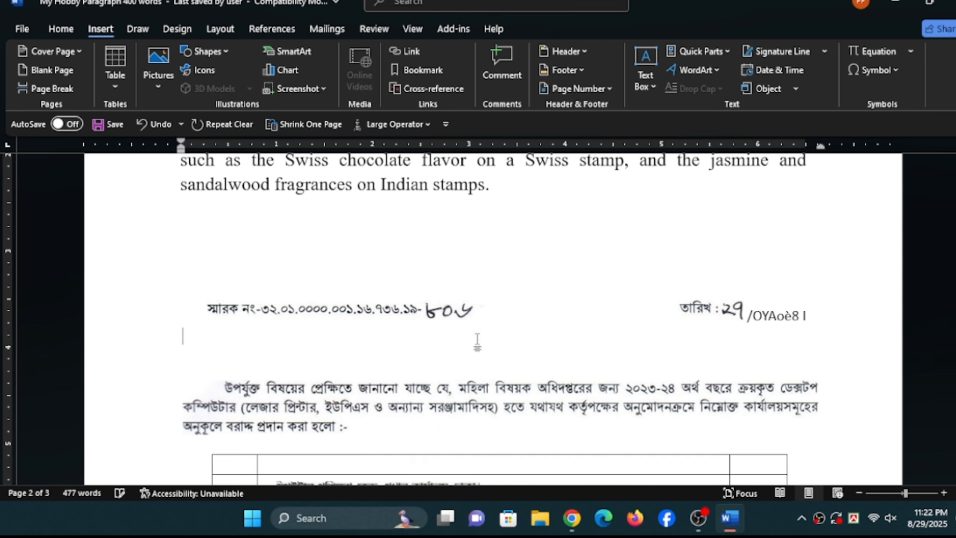
pyautogui.click(444, 315)
pyautogui.press('Delete')
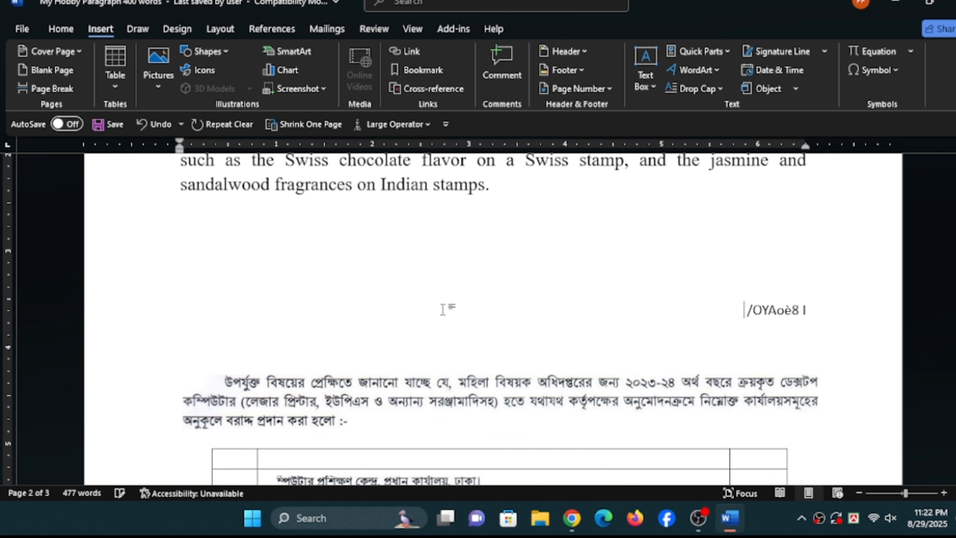
pyautogui.click(410, 392)
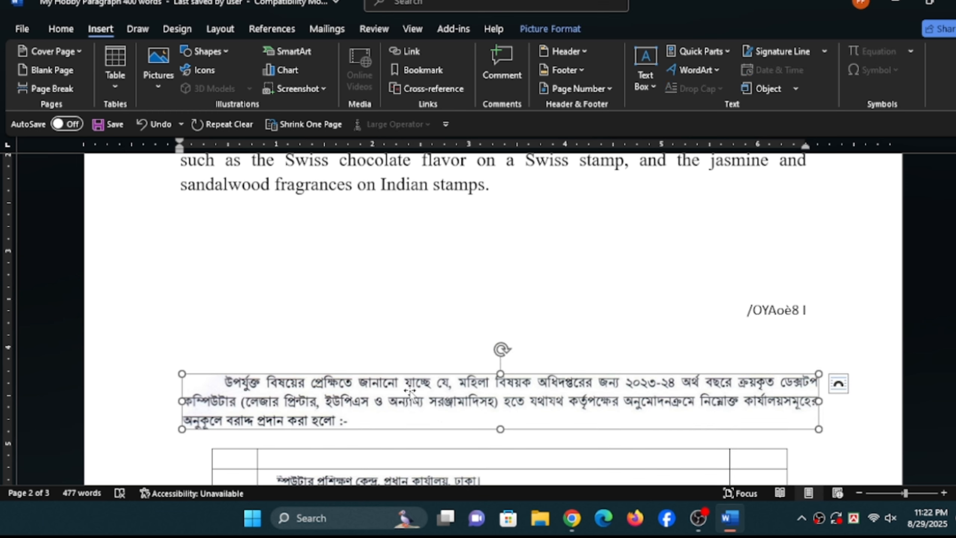
pyautogui.press('Delete')
# - Undo the picture deletions and the insertion of the PDF text
pyautogui.scroll(-1, 412, 384)
pyautogui.scroll(-3, 411, 384)
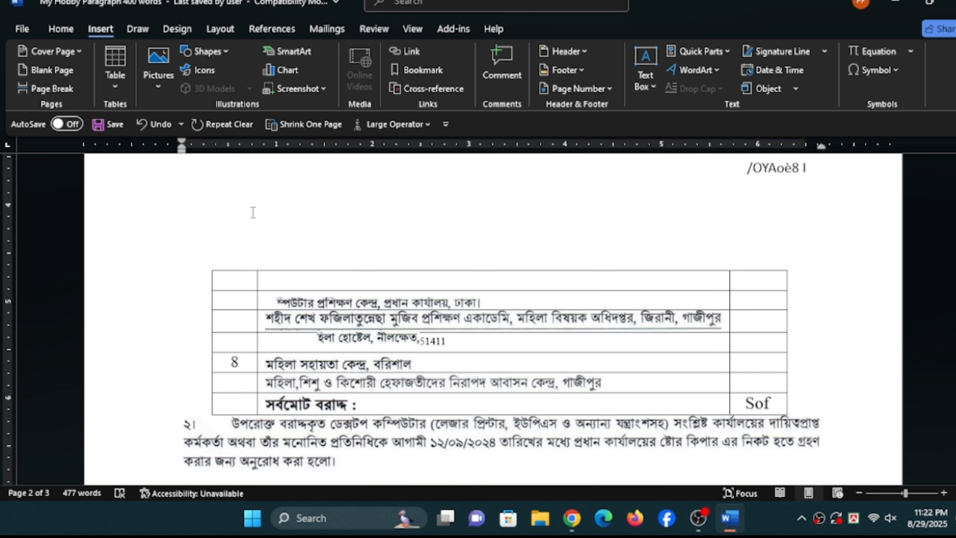
pyautogui.hotkey('ctrl', 'z')
pyautogui.hotkey('ctrl', 'z')
pyautogui.hotkey('ctrl', 'z')
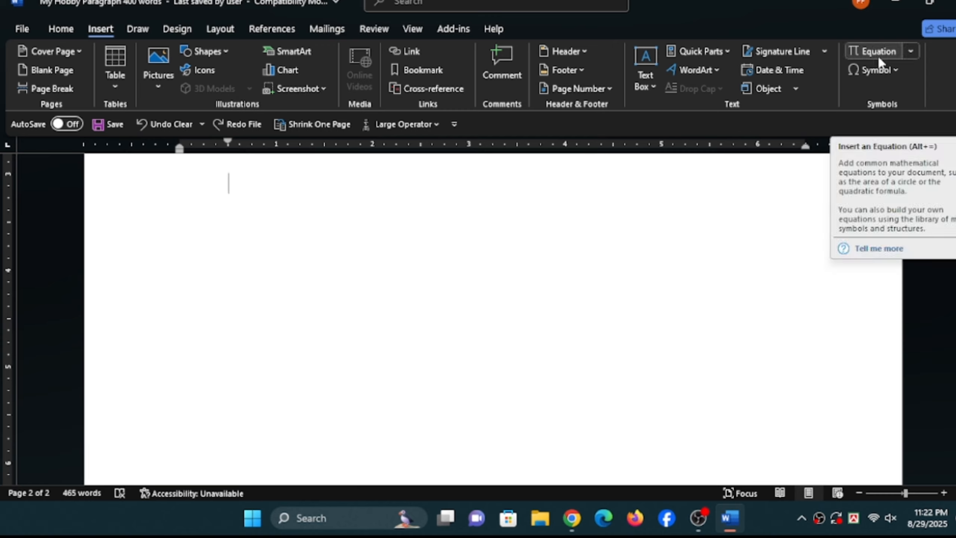
# - Insert a new blank equation on the empty line below the last paragraph
pyautogui.click(878, 55)
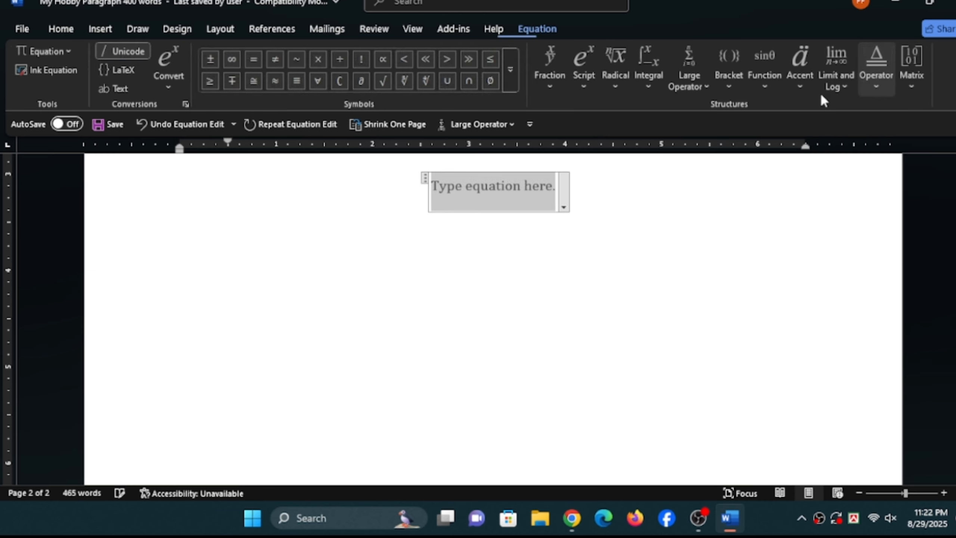
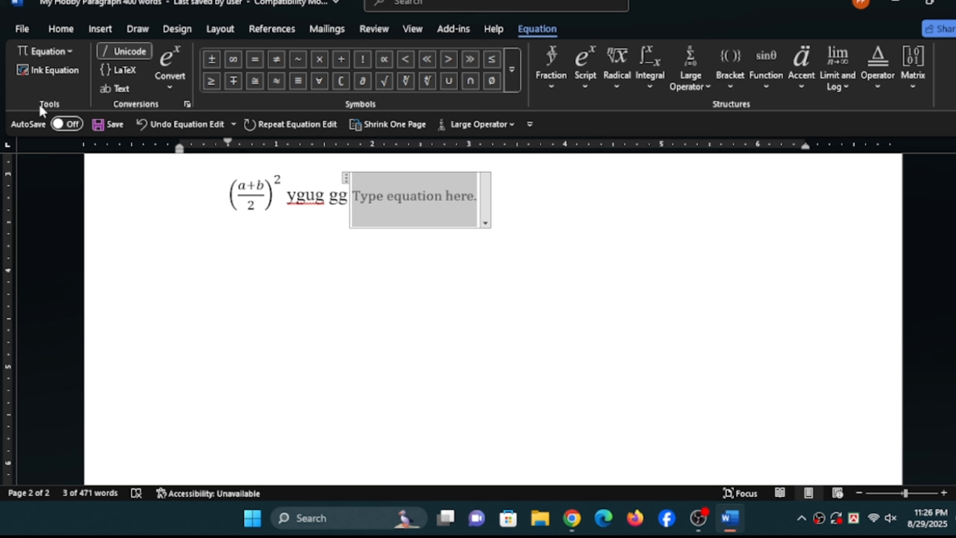
# - Add the number 10 after the empty equation placeholder on the equation line
pyautogui.click(102, 29)
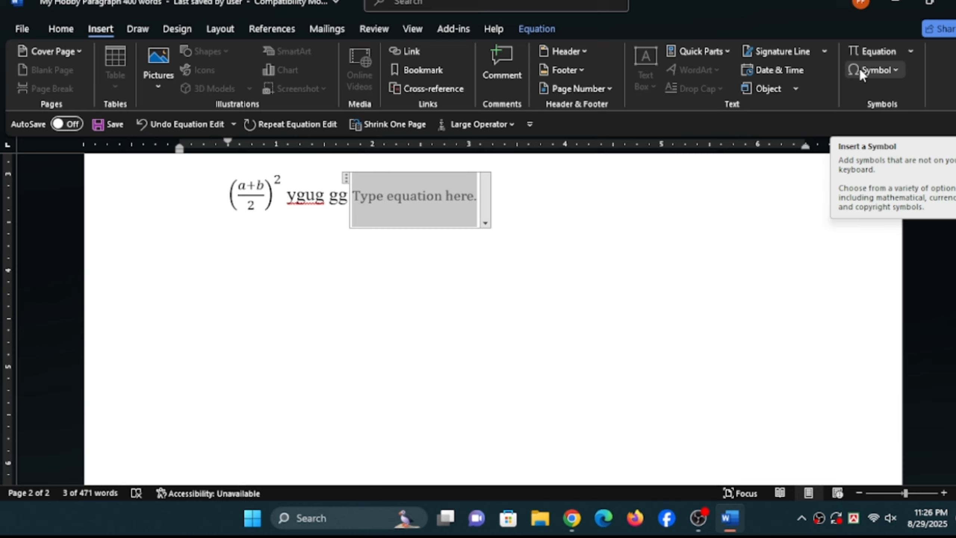
pyautogui.click(533, 209)
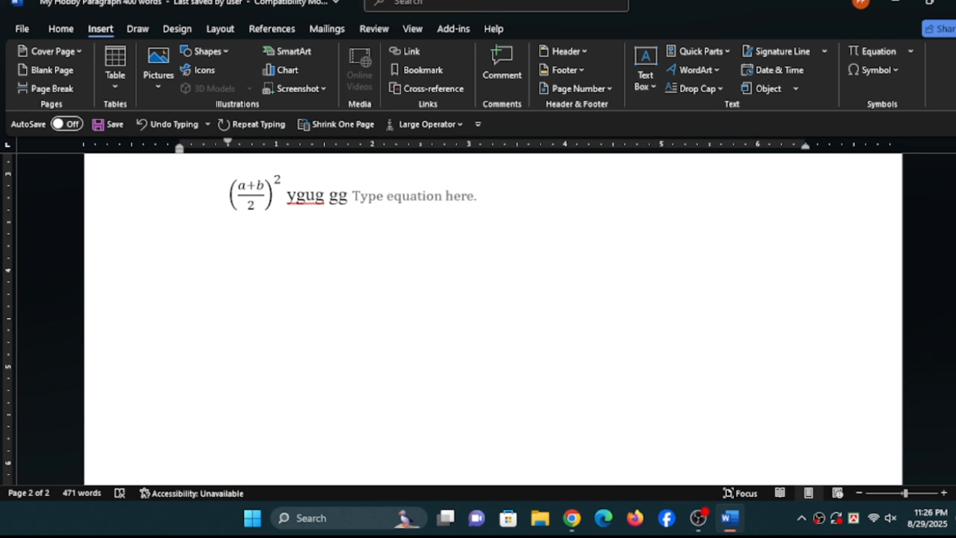
pyautogui.write('10')
# - Insert the Wingdings 2 multiplication cross with character code 206 directly after the 10
pyautogui.click(889, 70)
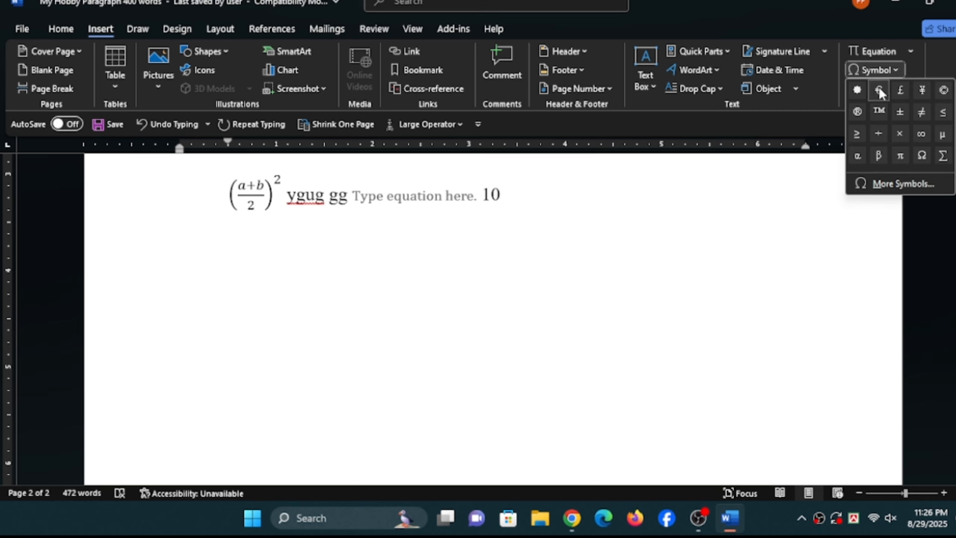
pyautogui.click(893, 184)
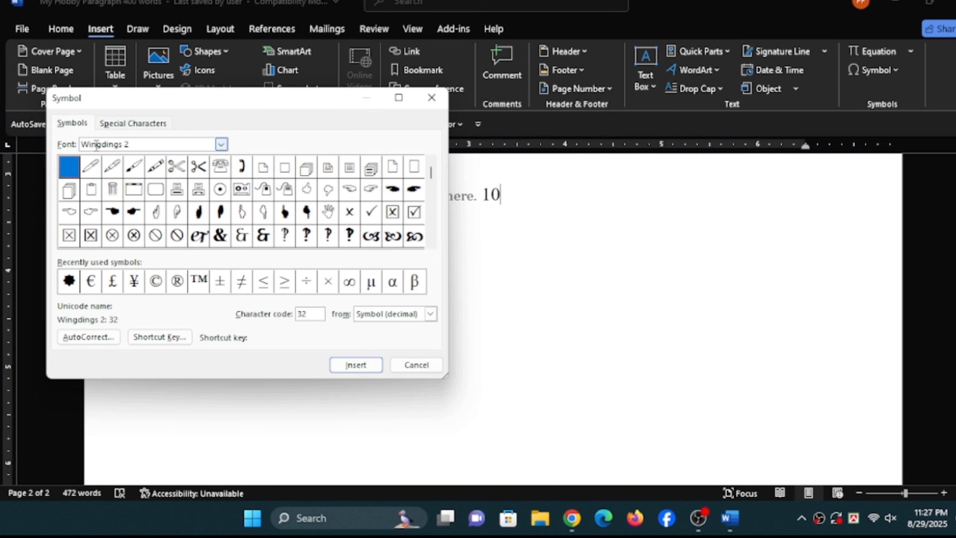
pyautogui.click(350, 212)
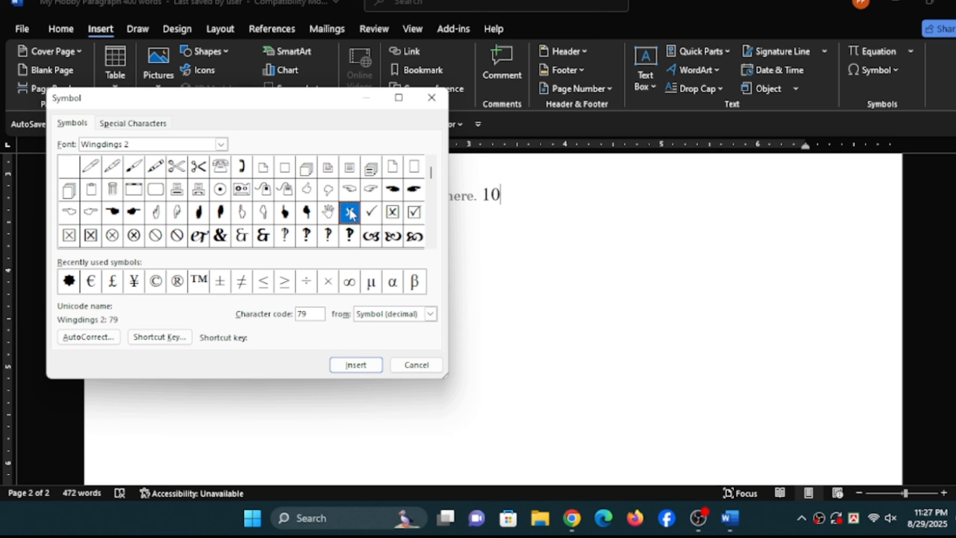
pyautogui.click(431, 244)
pyautogui.click(431, 244)
pyautogui.click(431, 243)
pyautogui.click(431, 244)
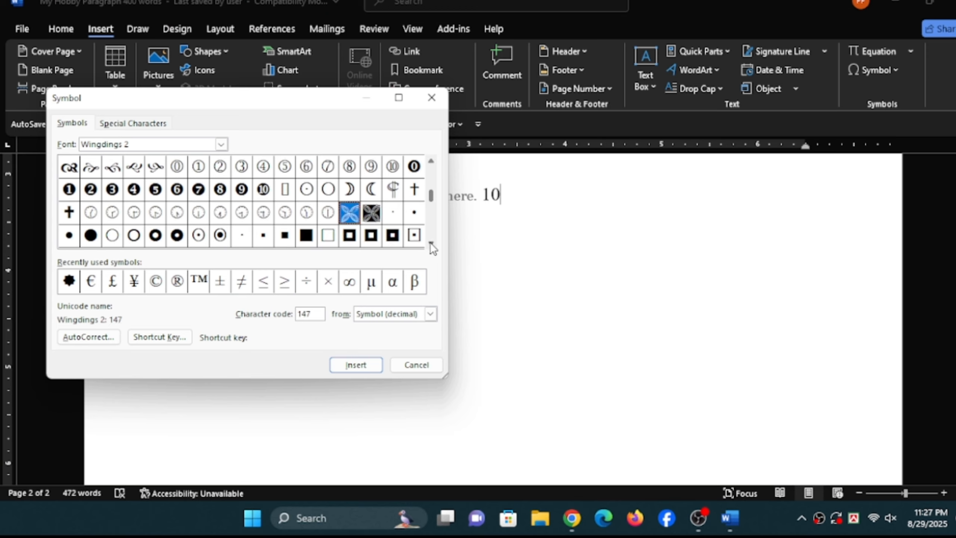
pyautogui.click(431, 244)
pyautogui.click(431, 244)
pyautogui.click(431, 244)
pyautogui.click(432, 244)
pyautogui.click(431, 244)
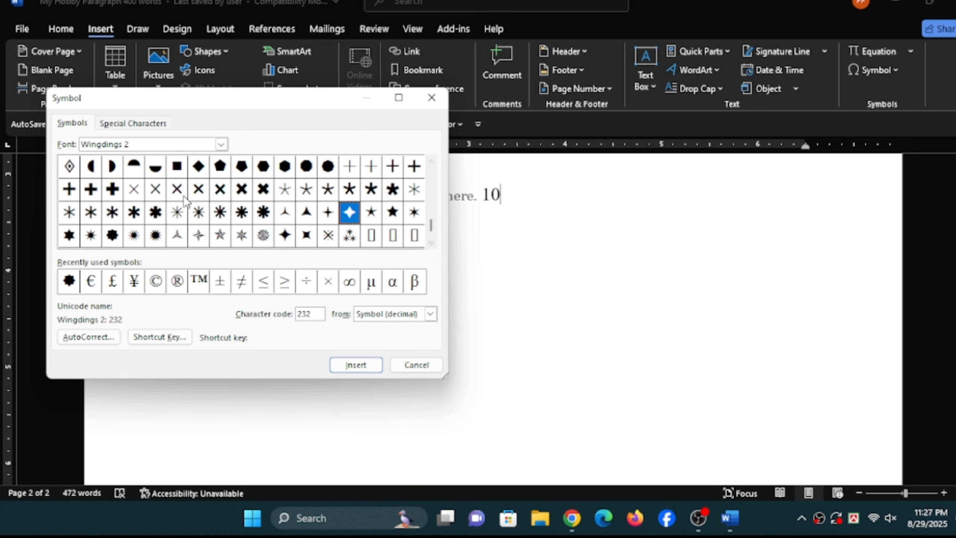
pyautogui.click(151, 193)
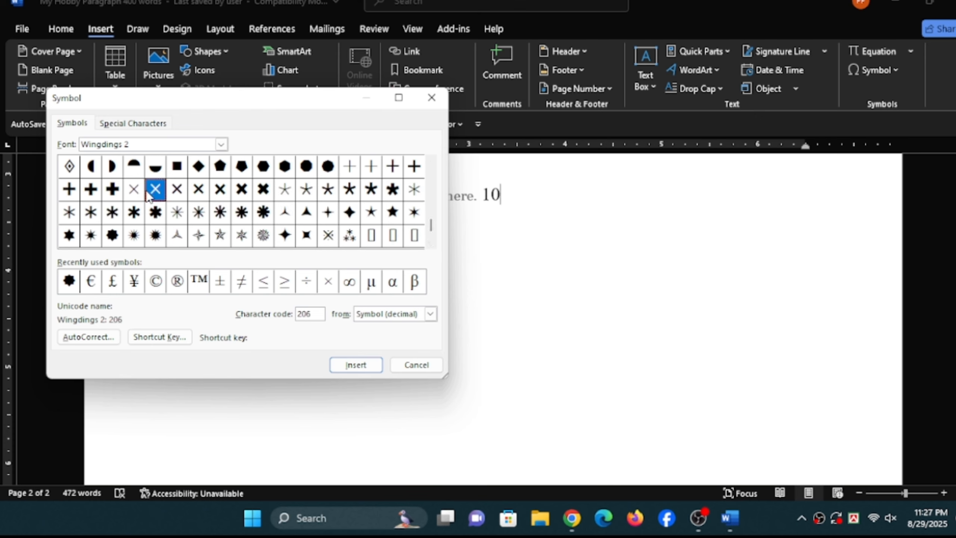
pyautogui.click(174, 194)
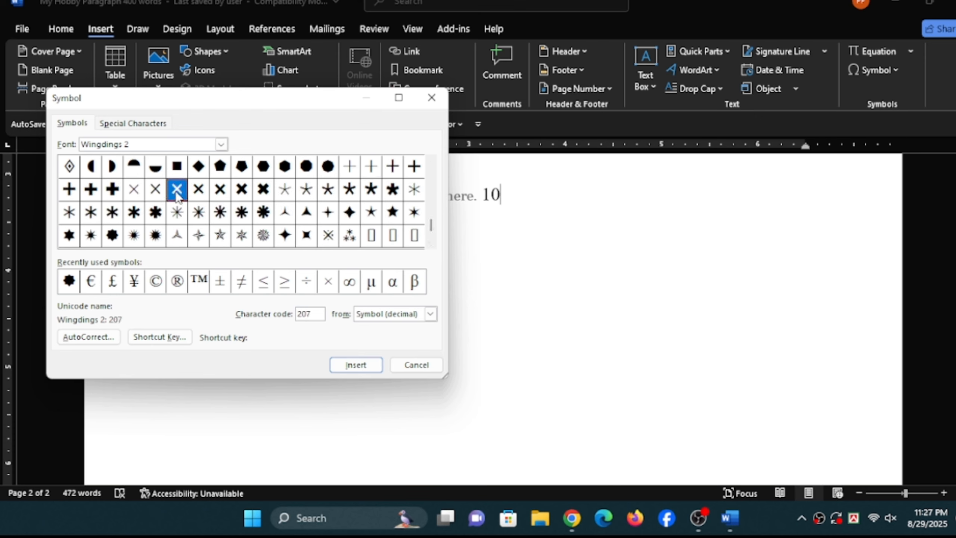
pyautogui.click(156, 193)
pyautogui.click(365, 362)
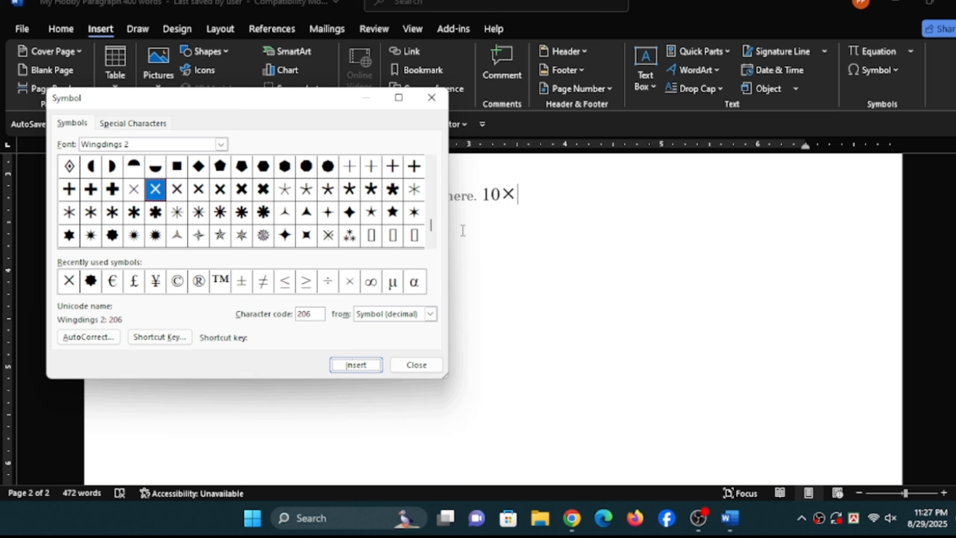
pyautogui.click(420, 365)
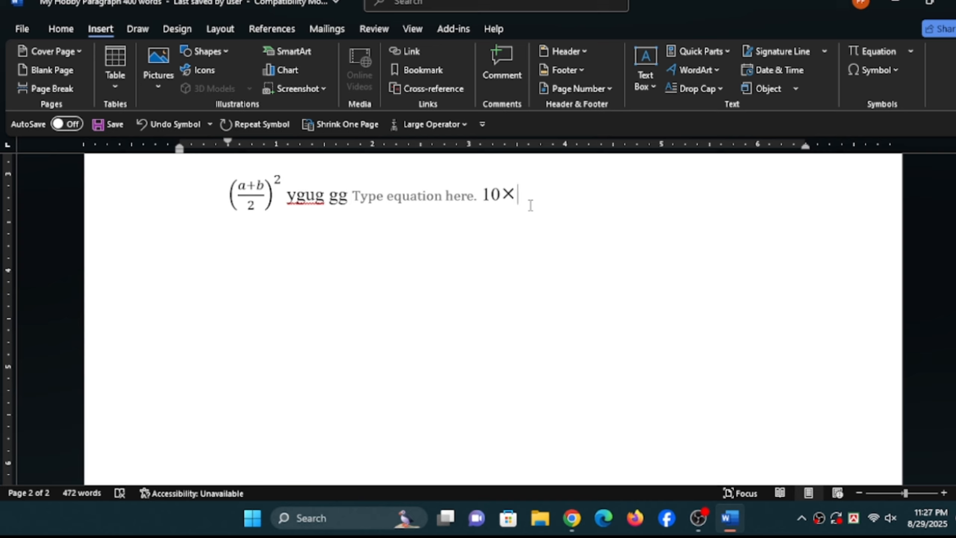
# - Complete the calculation after the multiplication cross with 2=20 and start a new line below it
pyautogui.write('2')
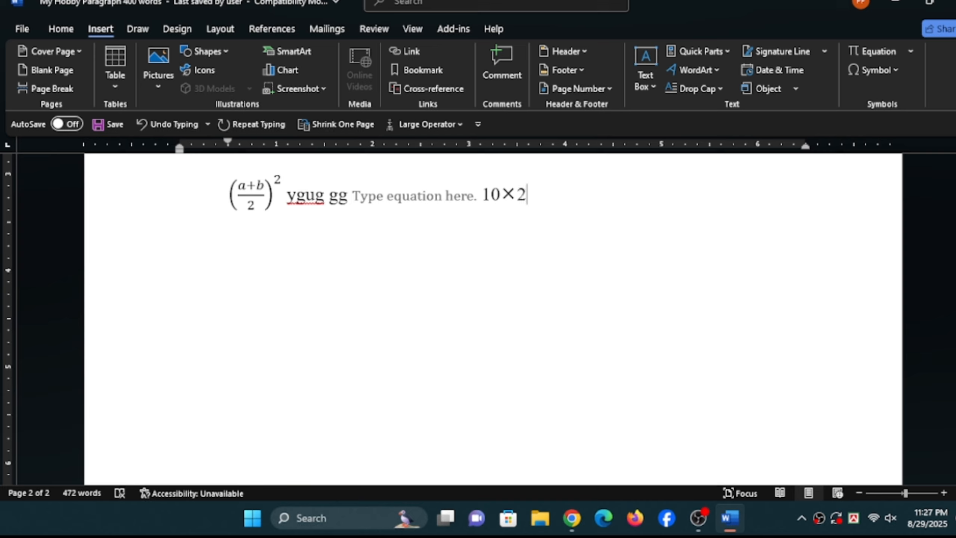
pyautogui.write('=20')
pyautogui.press('Return')
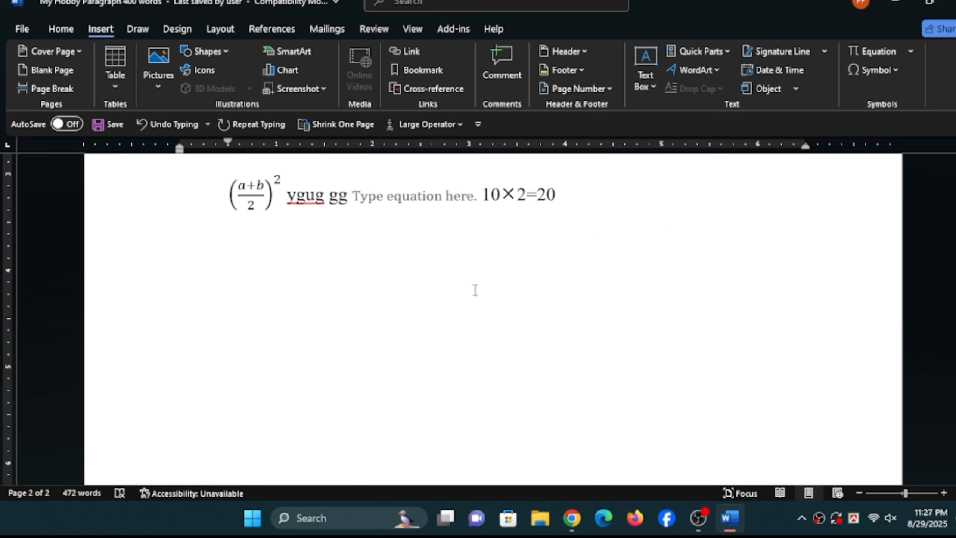
# - Insert the Wingdings 2 ticked checkbox symbol, character code 82, on the new line below the calculation
pyautogui.click(897, 69)
pyautogui.click(902, 181)
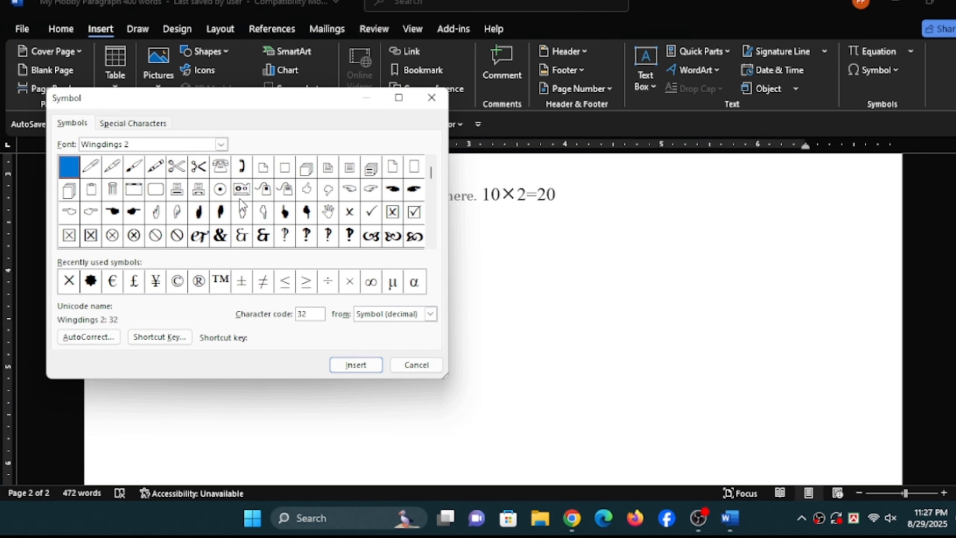
pyautogui.click(415, 213)
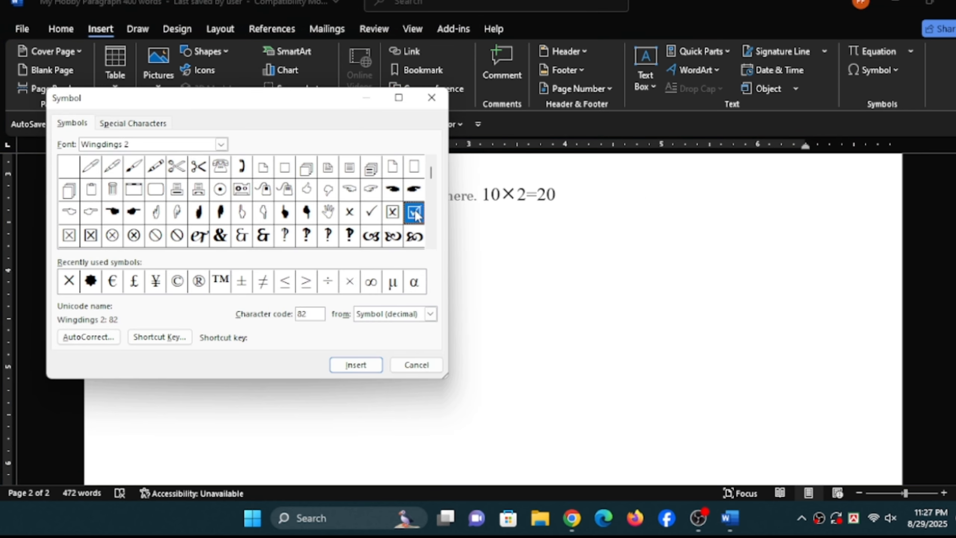
pyautogui.click(351, 363)
pyautogui.click(417, 364)
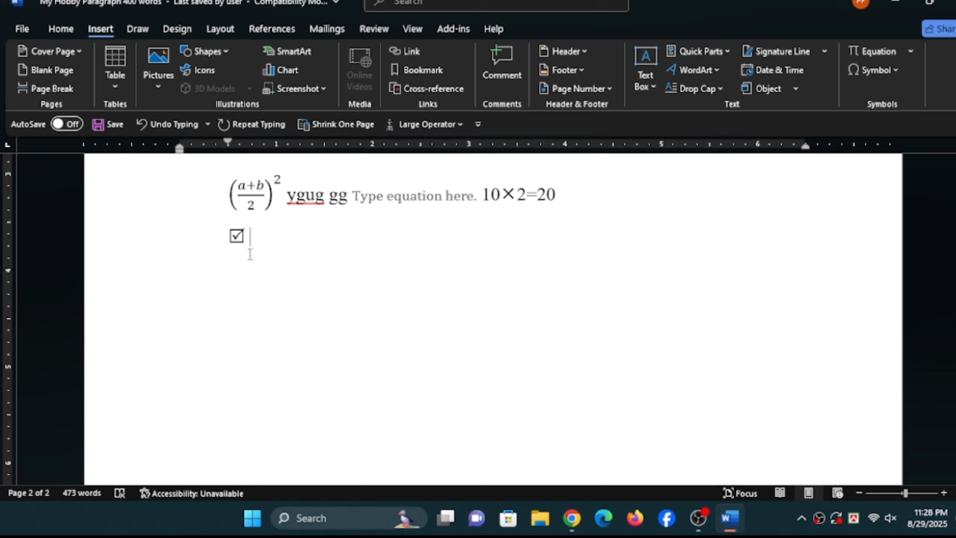
# - Examine the further Wingdings 2 symbols available for insertion, from the telephone, scissors and pen signs to the end of the set
pyautogui.click(895, 69)
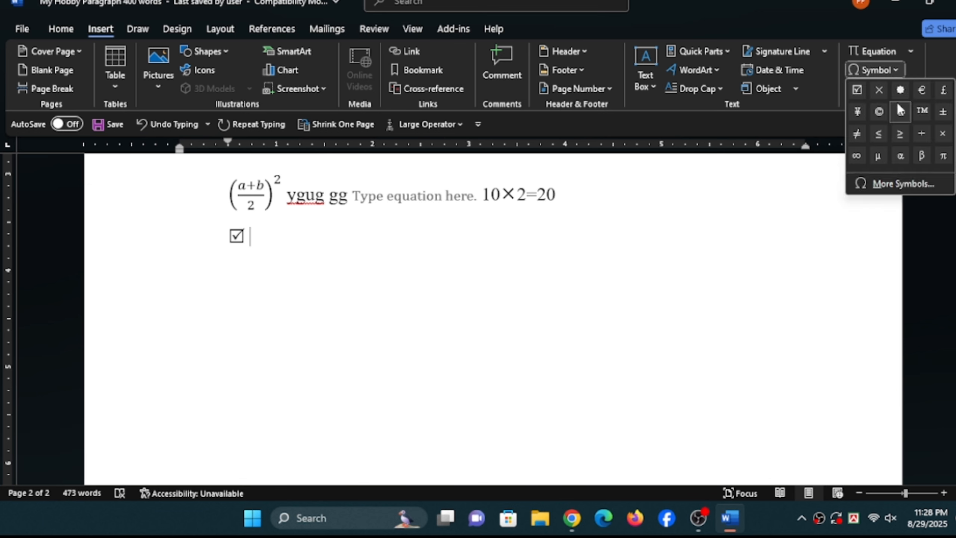
pyautogui.click(907, 184)
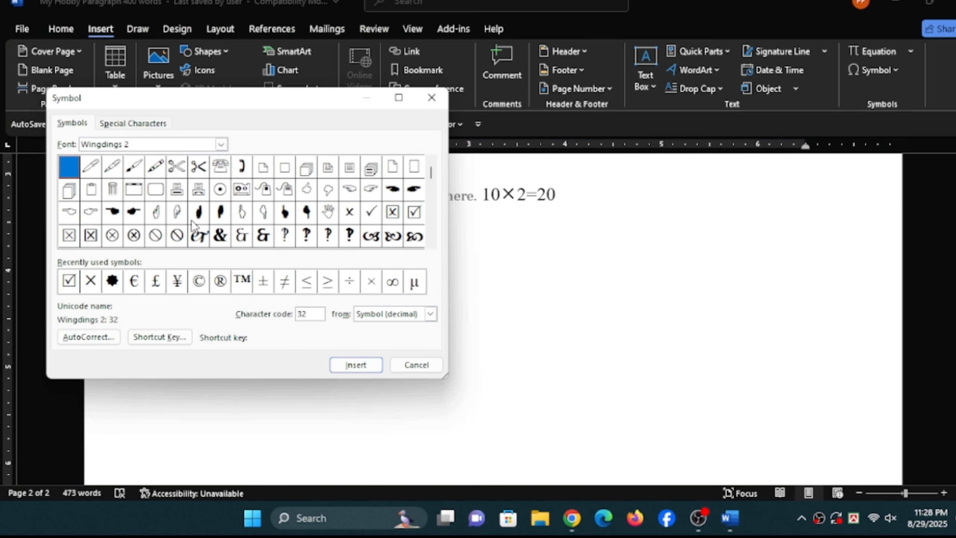
pyautogui.click(220, 168)
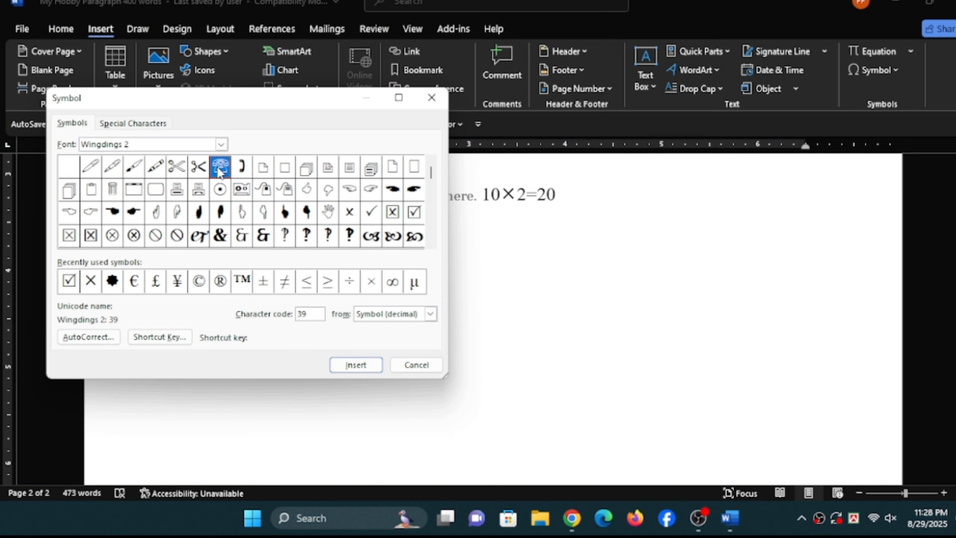
pyautogui.click(241, 170)
pyautogui.click(195, 171)
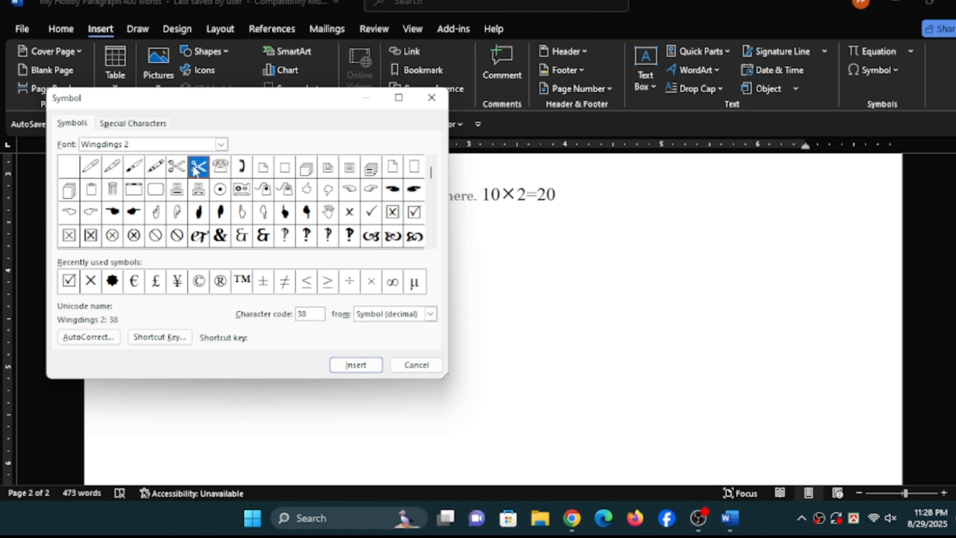
pyautogui.click(112, 170)
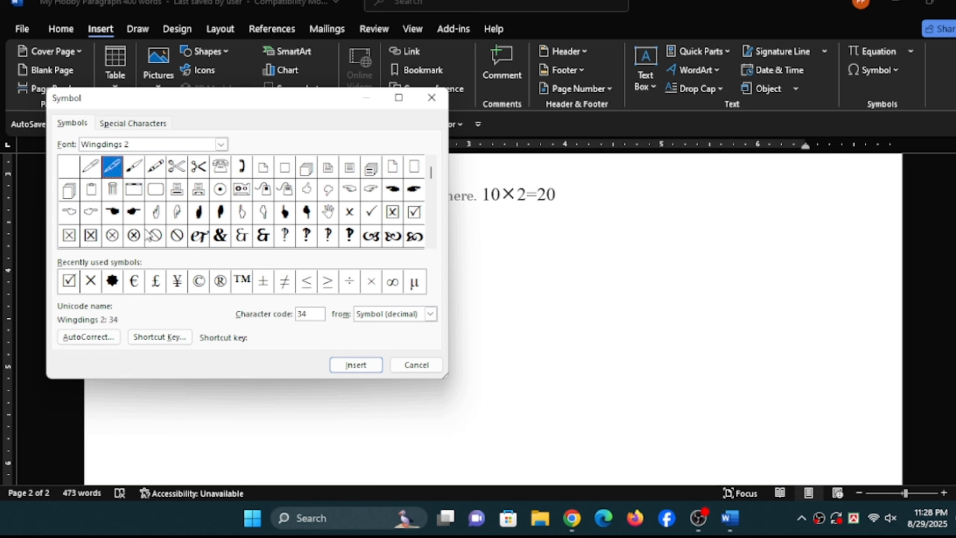
pyautogui.click(432, 243)
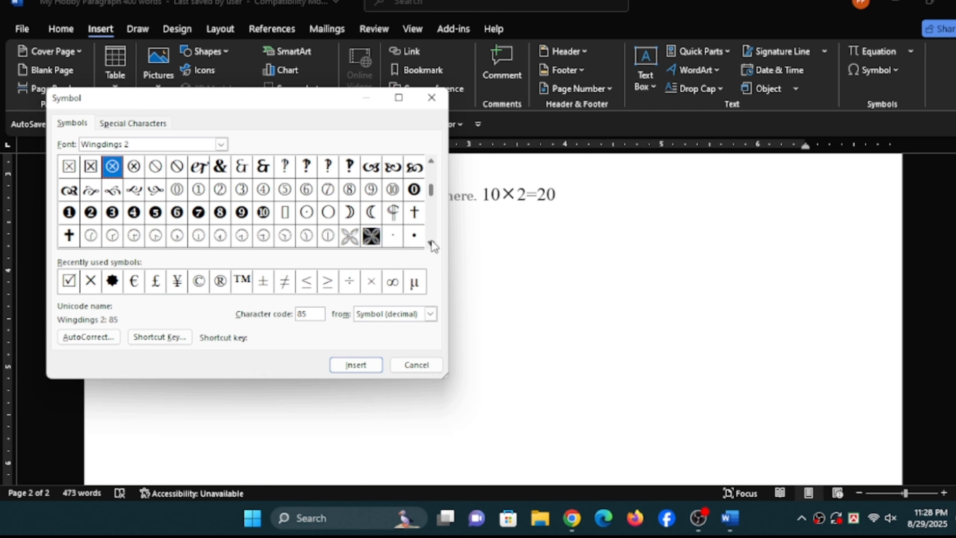
pyautogui.click(432, 242)
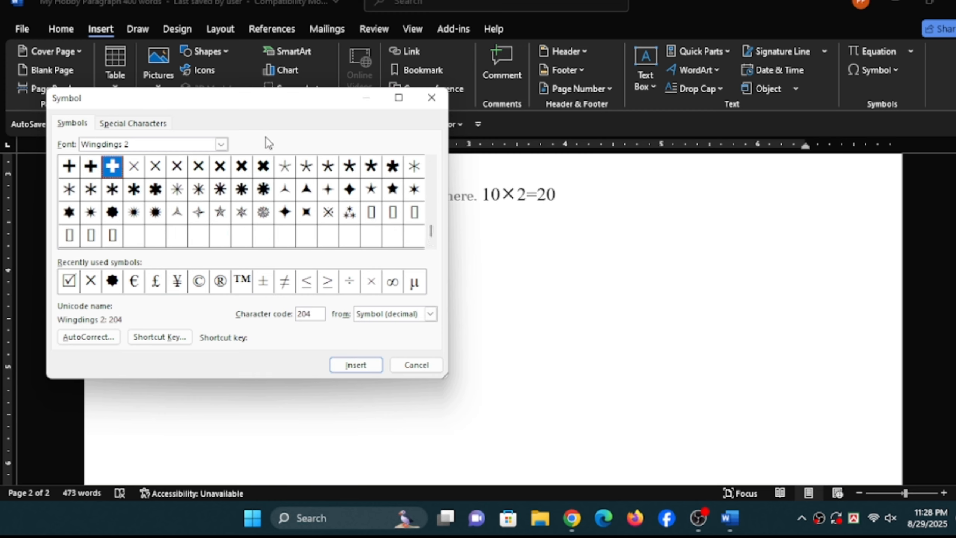
# - Switch the symbol font to Wingdings and go back to the beginning of its symbol set
pyautogui.click(222, 144)
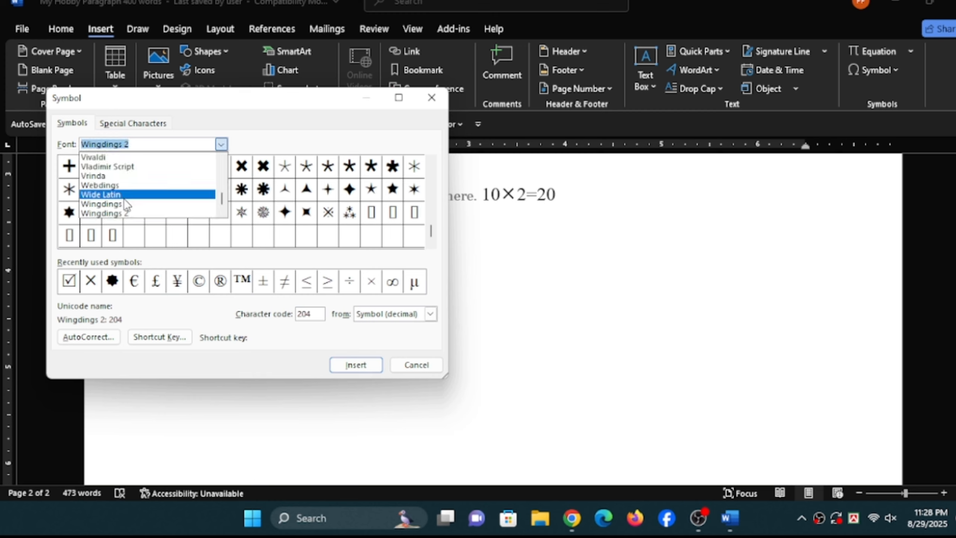
pyautogui.scroll(-1, 125, 207)
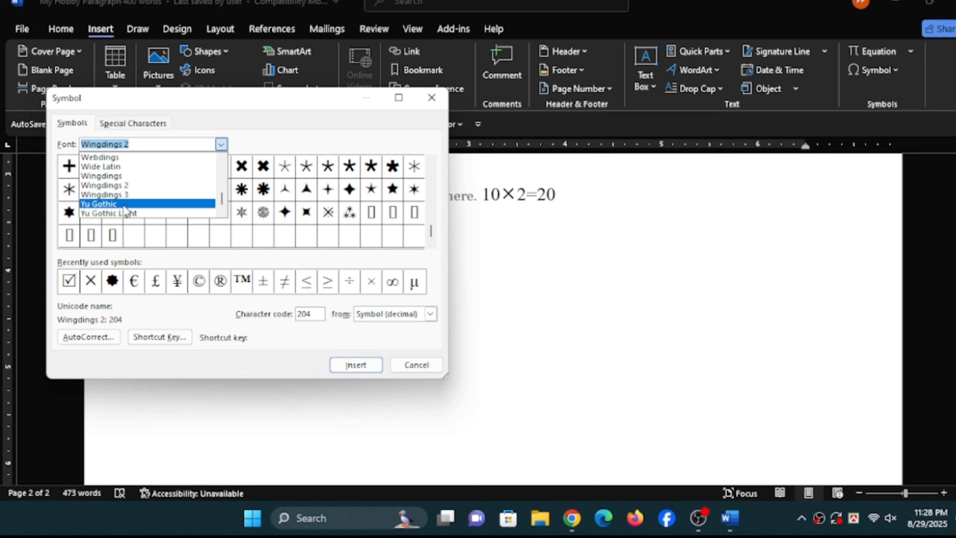
pyautogui.click(115, 179)
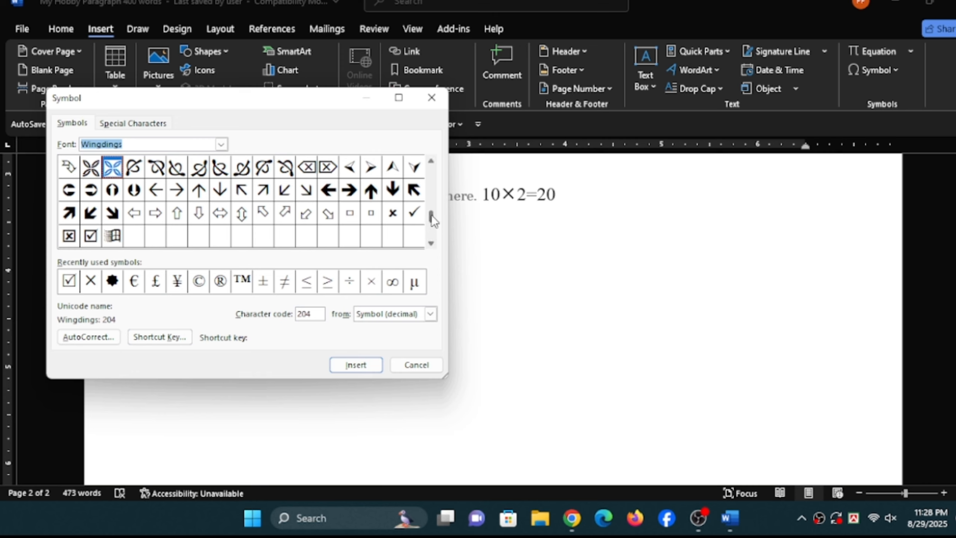
pyautogui.moveTo(431, 216); pyautogui.dragTo(431, 169)
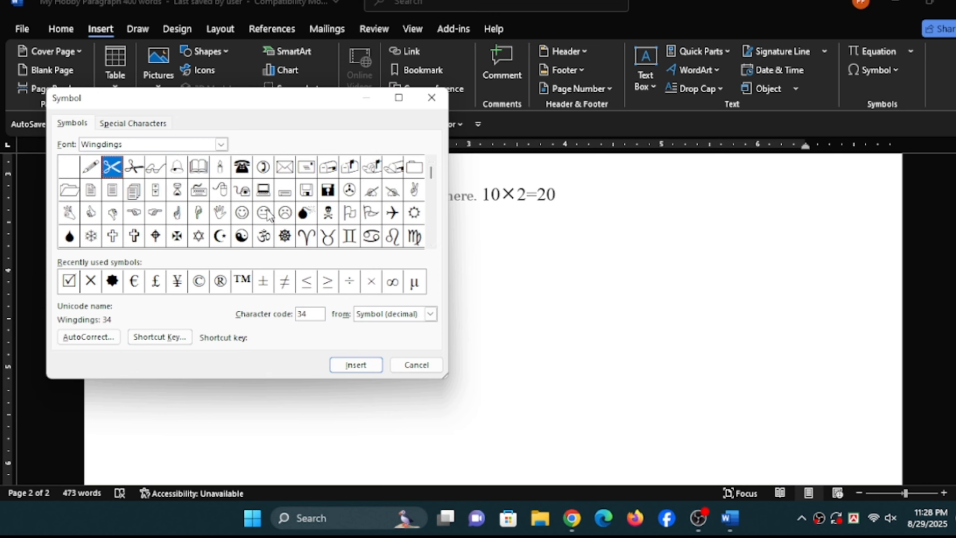
# - Switch the symbol font to NikoshBAN and look through its characters as far as the Latin-1 Supplement subset
pyautogui.click(221, 144)
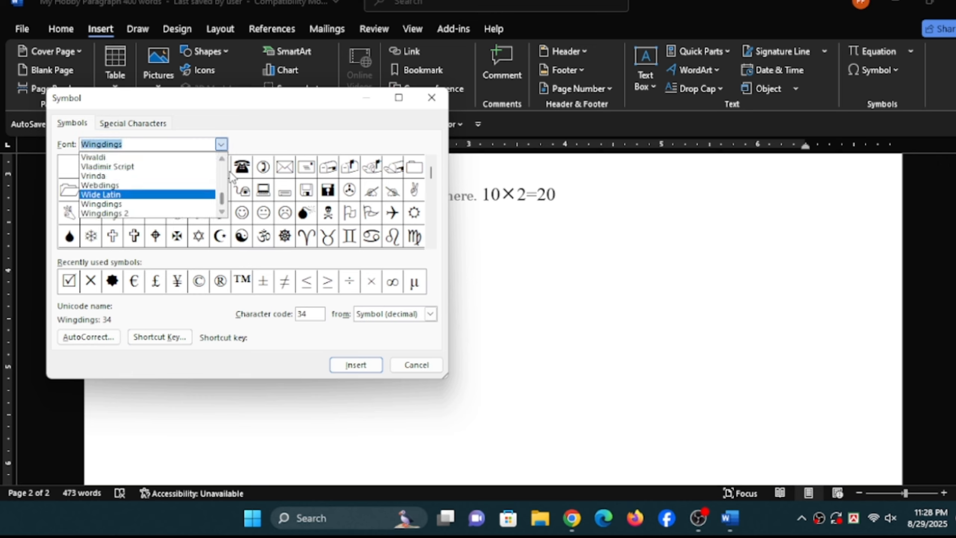
pyautogui.scroll(10, 226, 158)
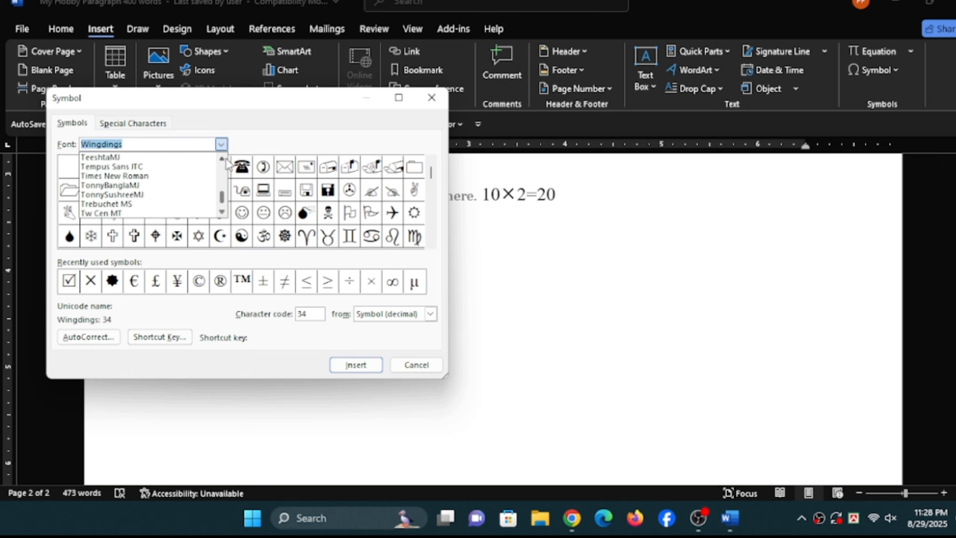
pyautogui.scroll(8, 225, 158)
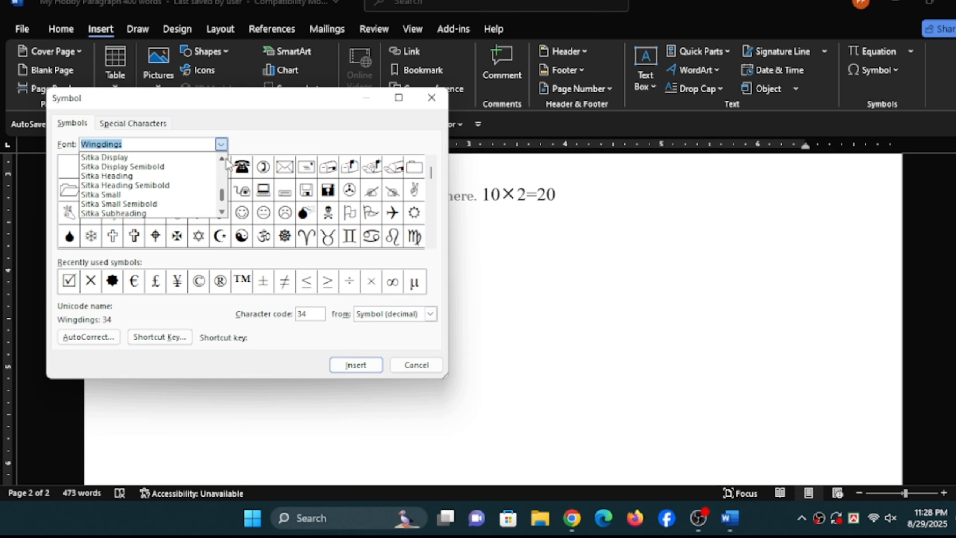
pyautogui.scroll(10, 226, 158)
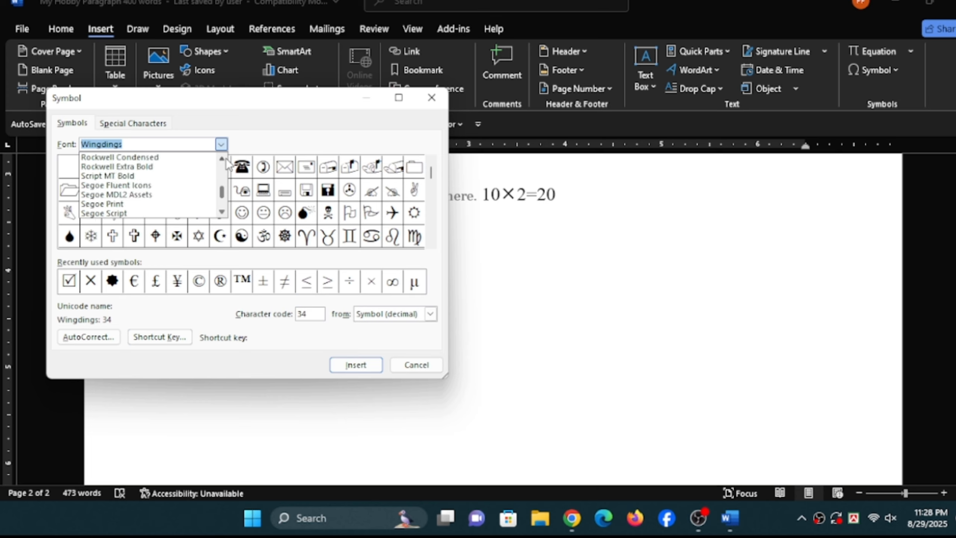
pyautogui.moveTo(221, 191)
pyautogui.mouseDown()
pyautogui.moveTo(223, 175)
pyautogui.moveTo(221, 199)
pyautogui.mouseUp()
pyautogui.scroll(6, 145, 182)
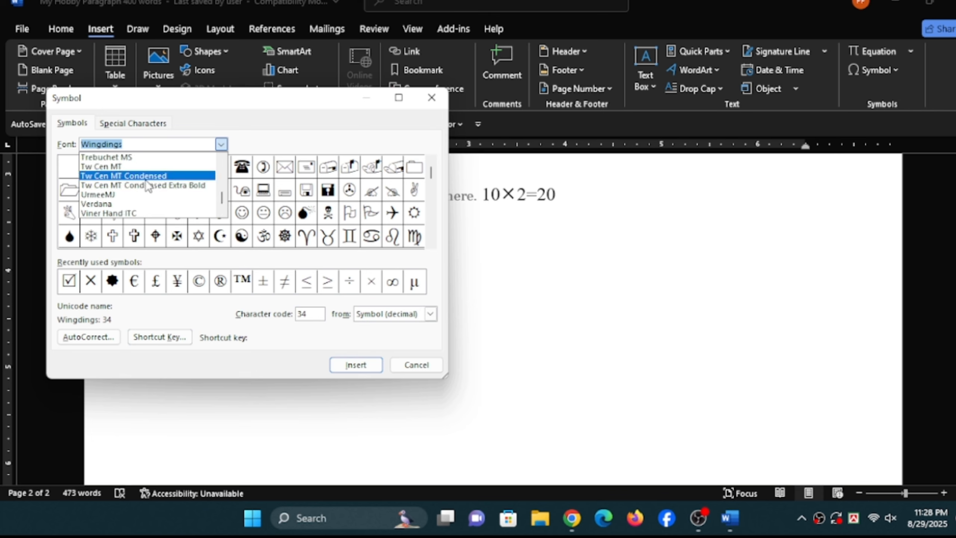
pyautogui.scroll(6, 129, 195)
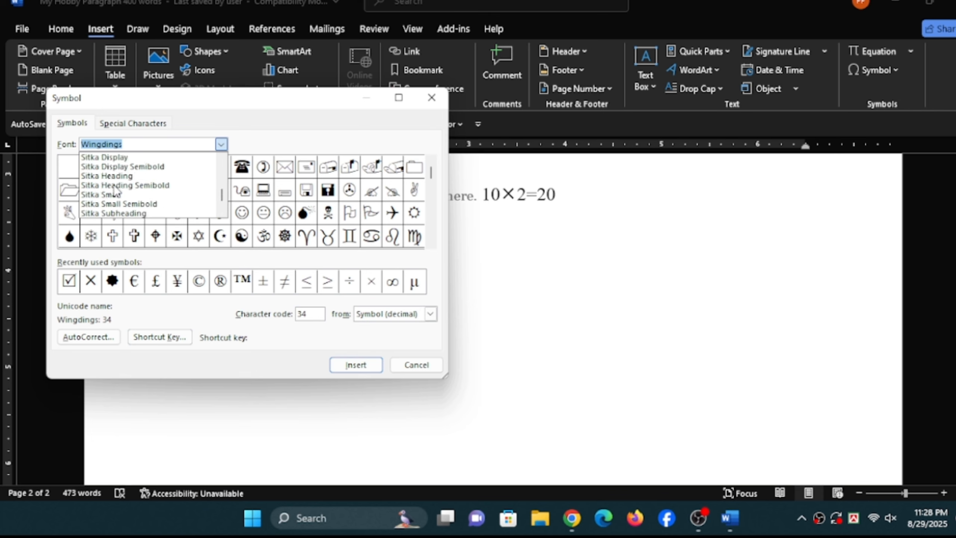
pyautogui.scroll(4, 115, 191)
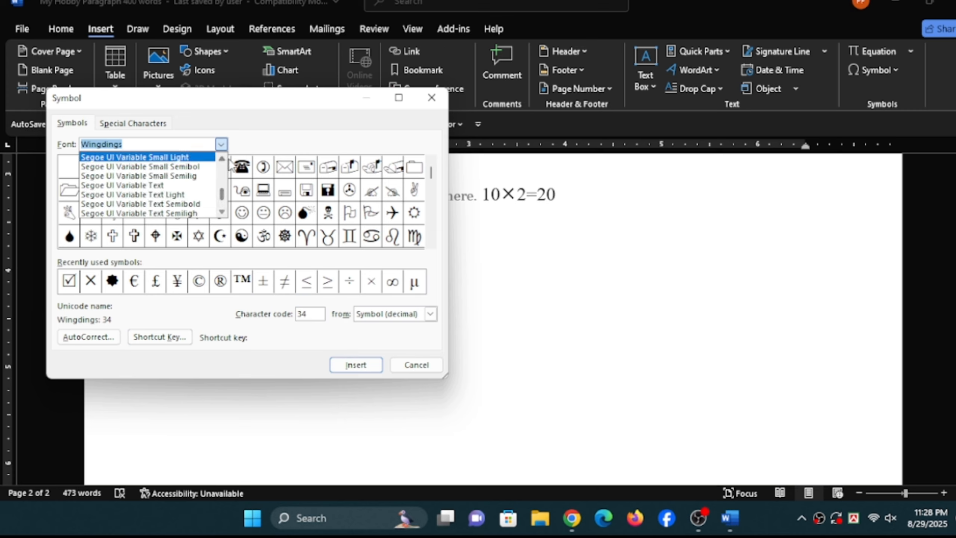
pyautogui.scroll(5, 222, 160)
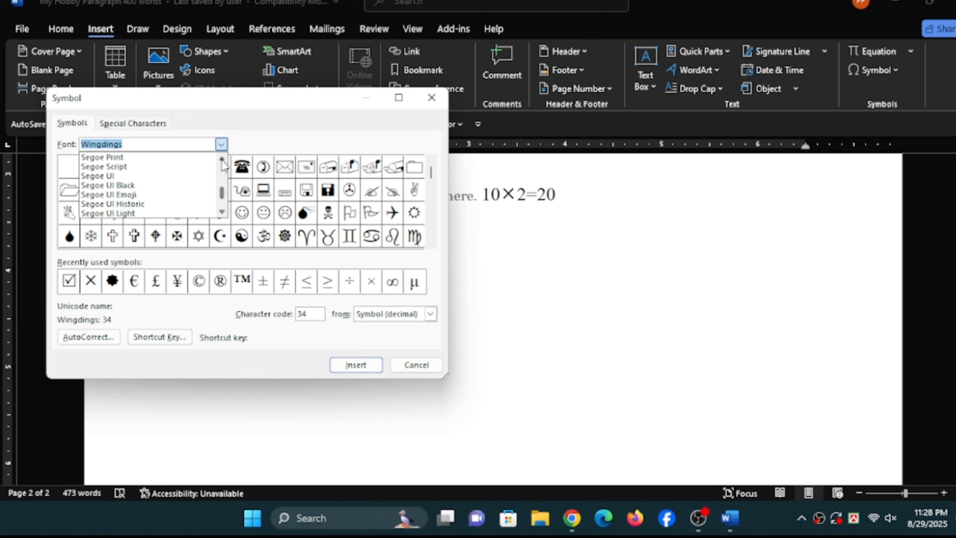
pyautogui.scroll(15, 222, 165)
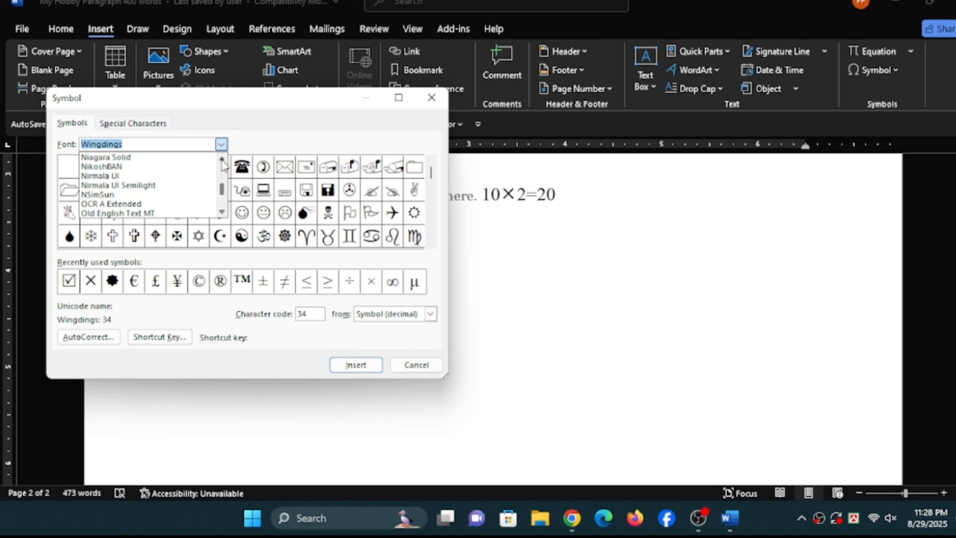
pyautogui.scroll(2, 222, 165)
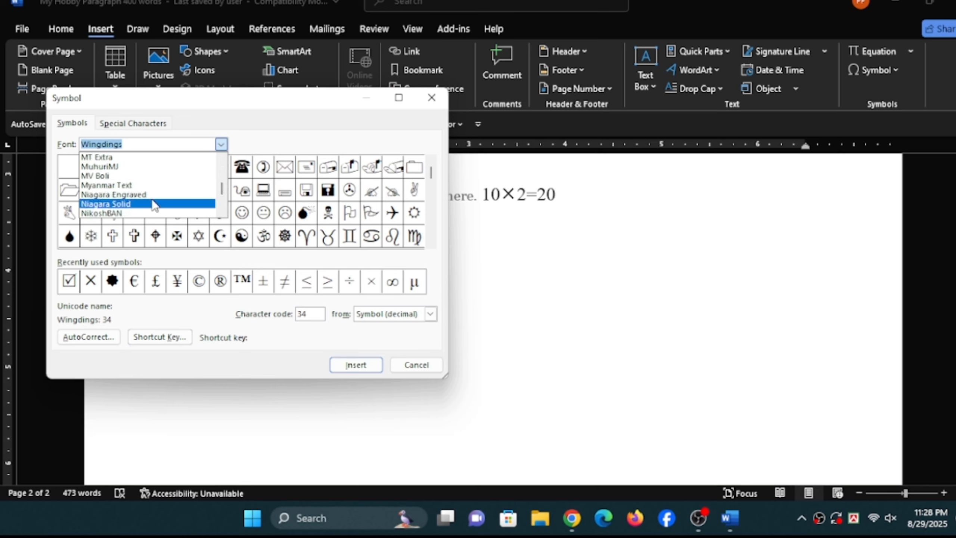
pyautogui.scroll(-2, 153, 202)
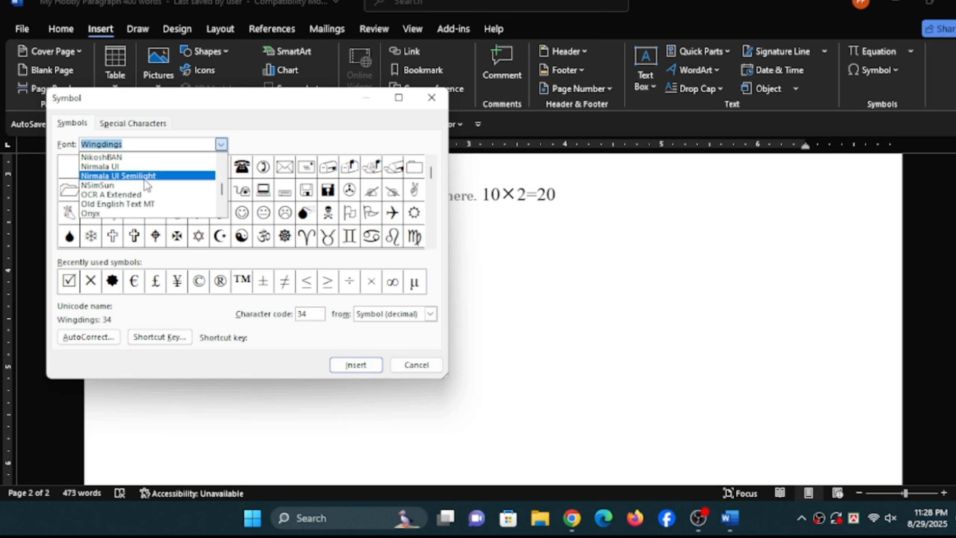
pyautogui.click(130, 158)
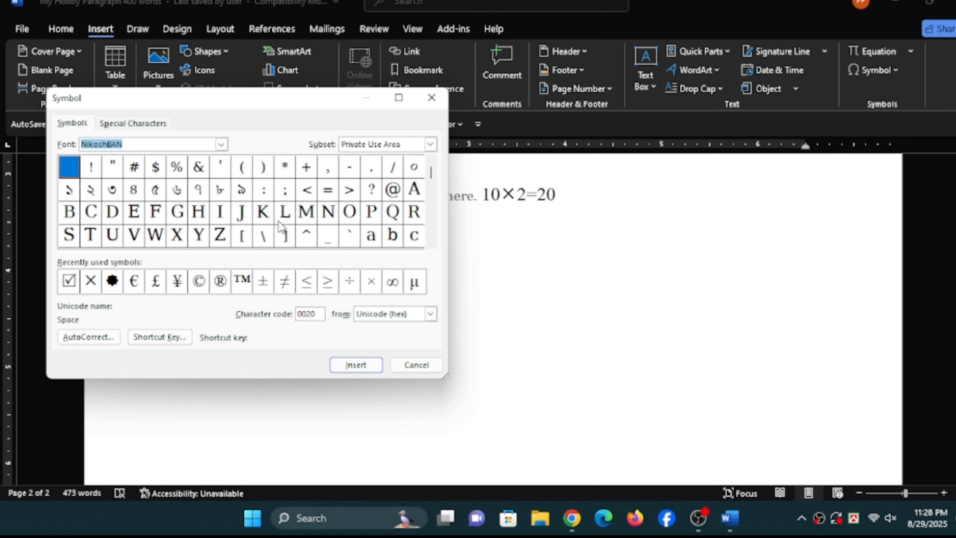
pyautogui.click(433, 244)
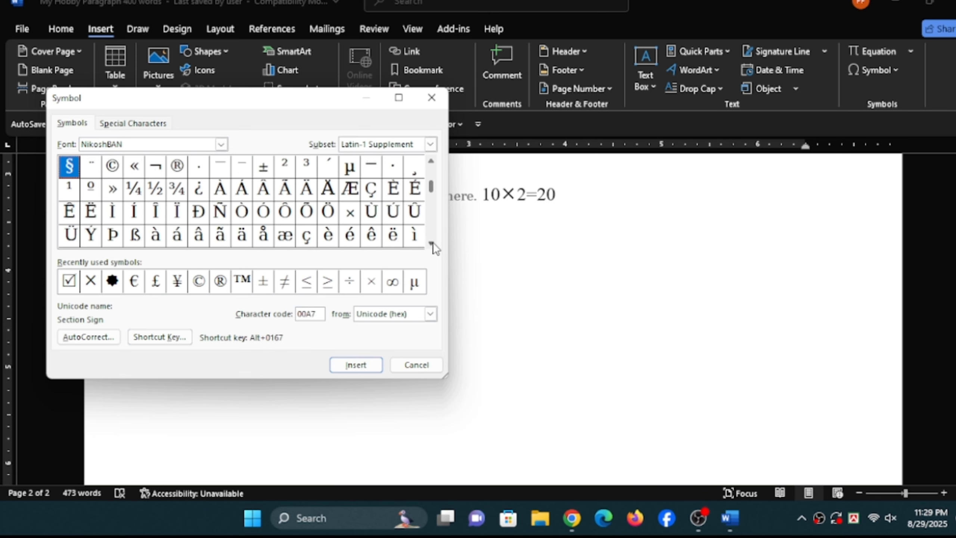
# - Set the symbol font to SutonnyMJ to show its Bengali characters
pyautogui.click(222, 144)
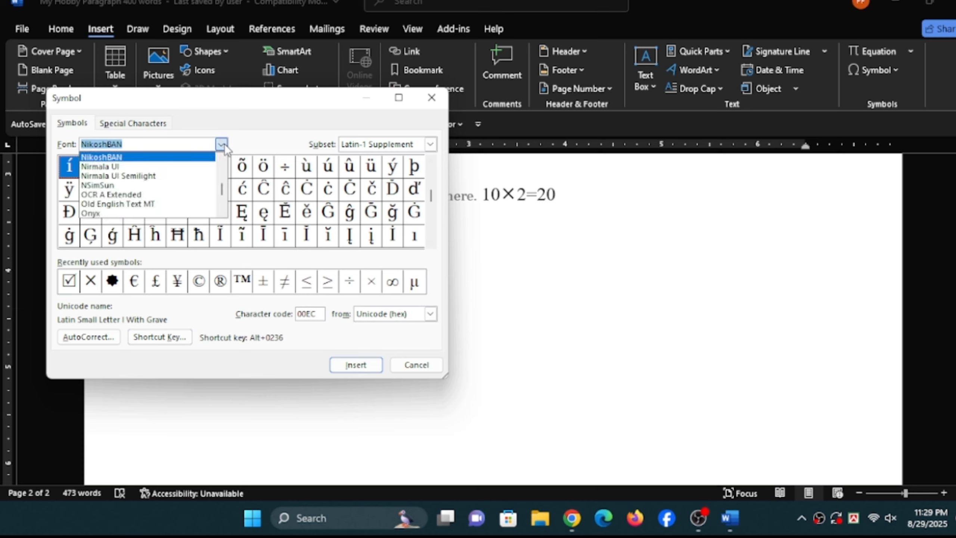
pyautogui.scroll(-1, 158, 186)
pyautogui.scroll(-20, 159, 187)
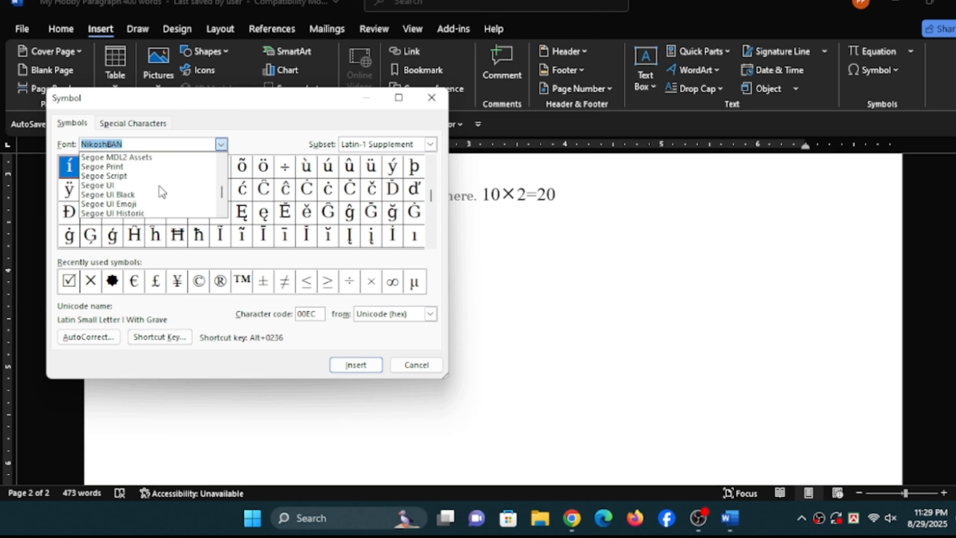
pyautogui.scroll(-3, 160, 191)
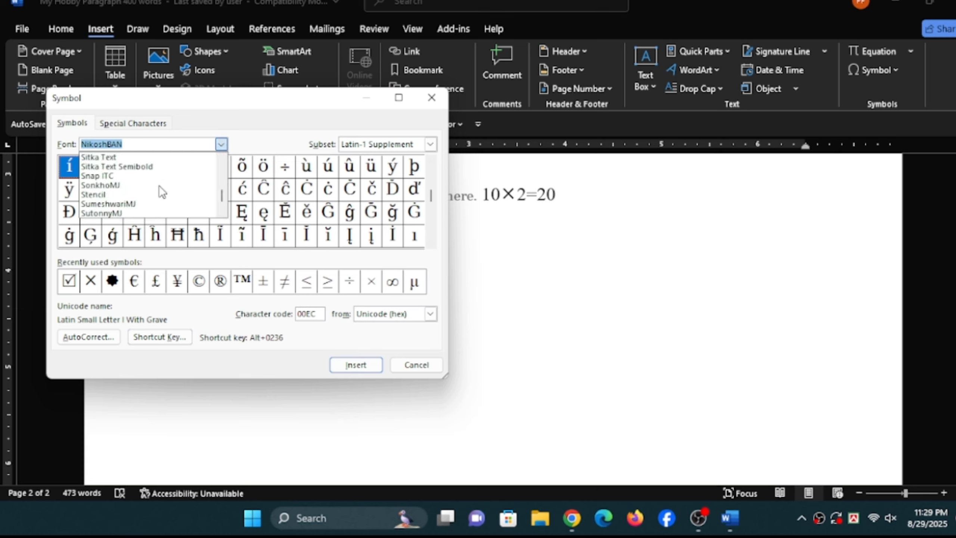
pyautogui.scroll(-2, 137, 188)
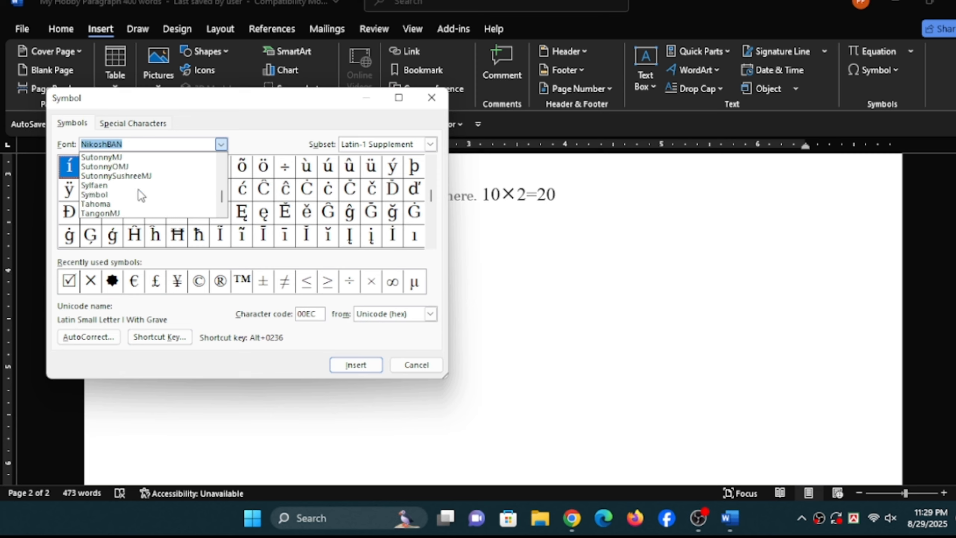
pyautogui.click(102, 157)
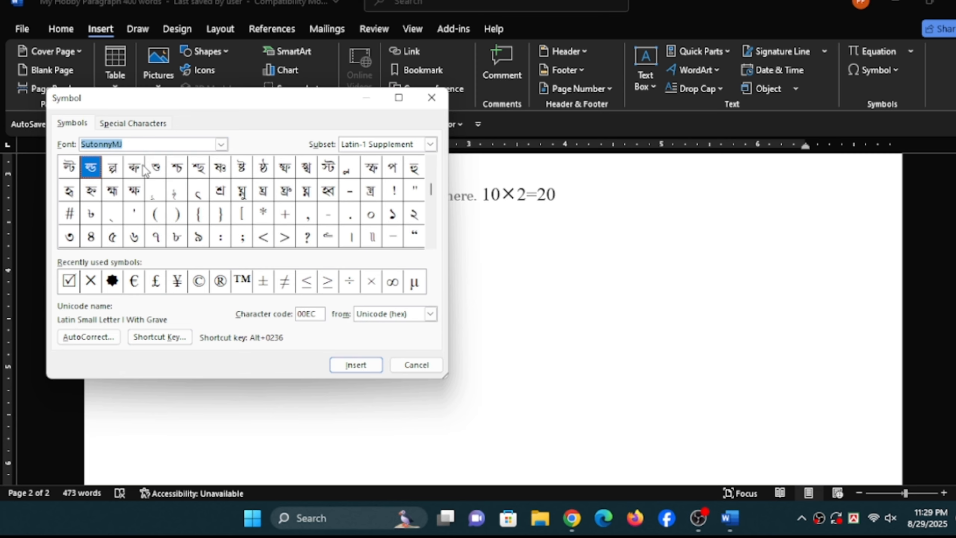
# - Insert the SutonnyMJ Bengali conjunct with character code 00F1 after the ticked checkbox
pyautogui.click(202, 171)
pyautogui.click(226, 173)
pyautogui.click(266, 171)
pyautogui.click(306, 170)
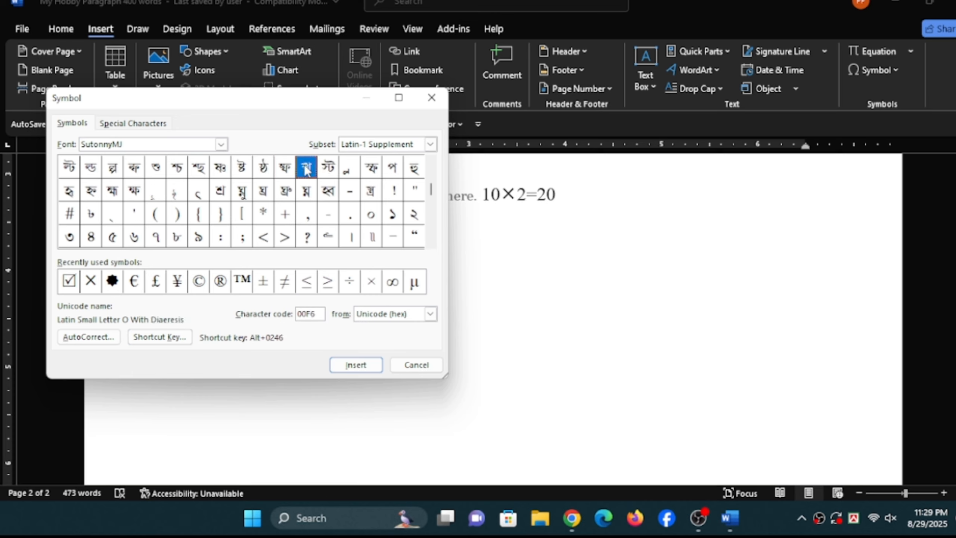
pyautogui.click(196, 170)
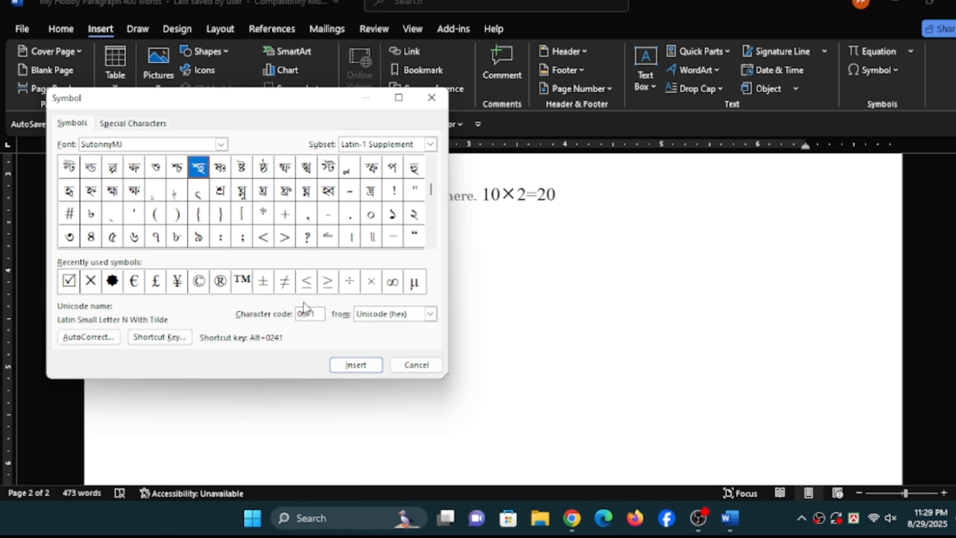
pyautogui.click(355, 364)
# - Shift the Symbol dialog aside and insert the SutonnyMJ conjunct with character code 00FD
pyautogui.moveTo(230, 99); pyautogui.dragTo(400, 129)
pyautogui.click(260, 218)
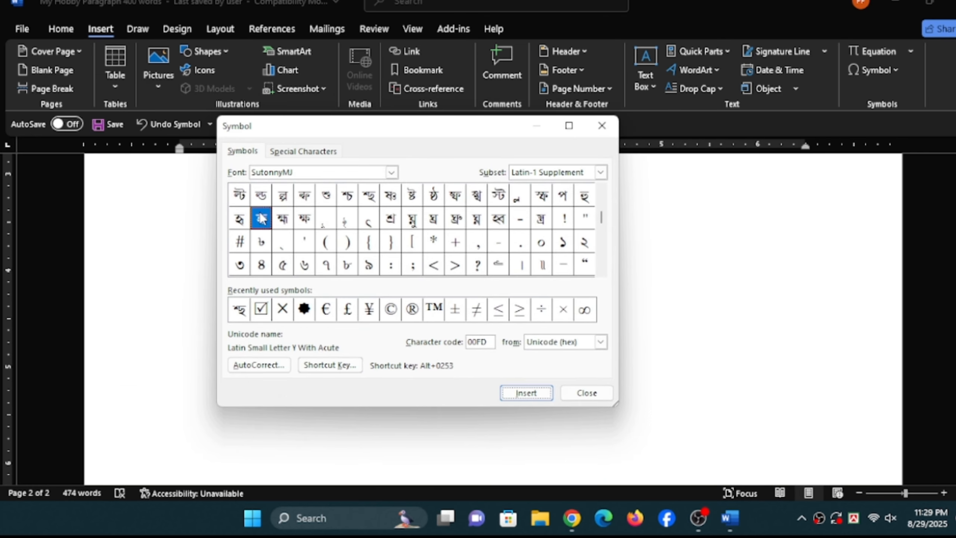
pyautogui.click(542, 394)
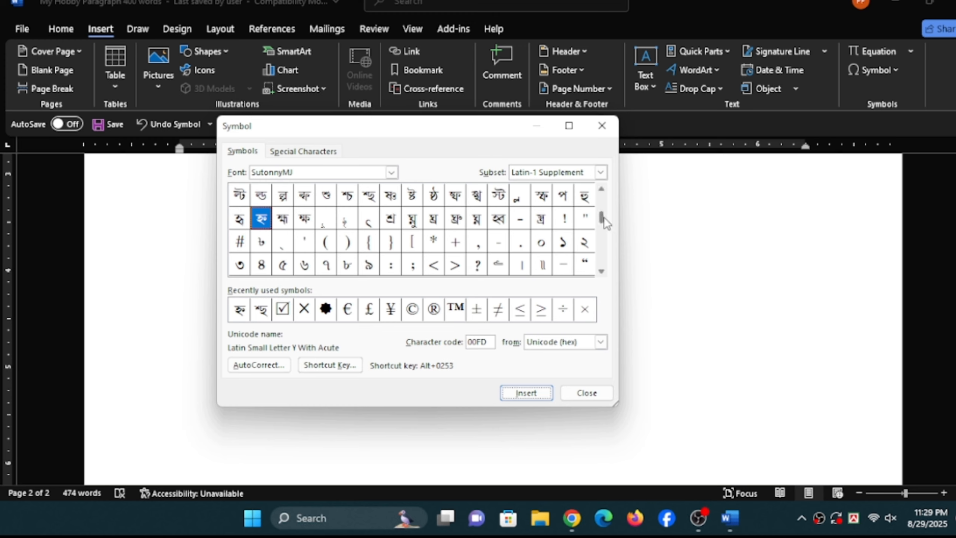
# - Look through the SutonnyMJ character set, insert the conjunct with character code 0104, and close the Symbol dialog
pyautogui.moveTo(604, 219); pyautogui.dragTo(602, 190)
pyautogui.click(602, 271)
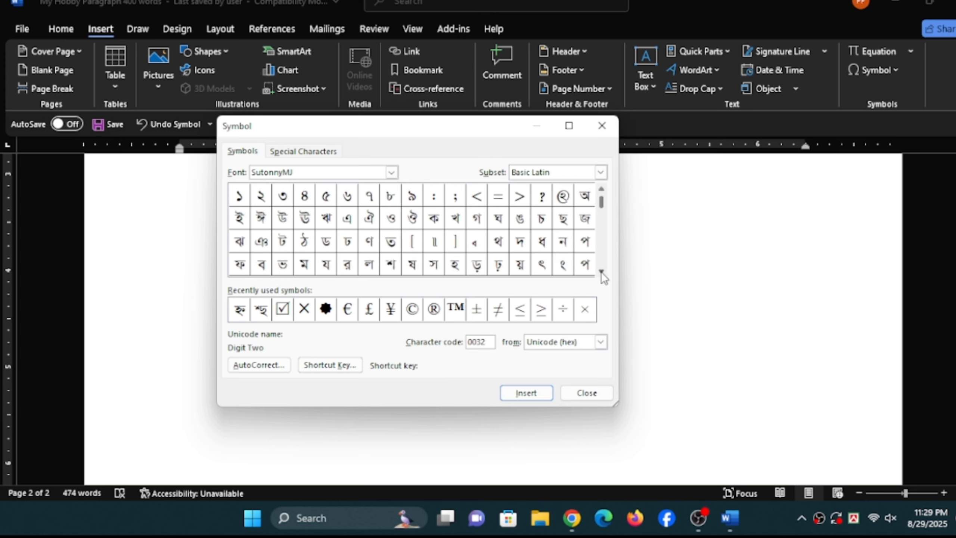
pyautogui.click(602, 272)
pyautogui.click(602, 272)
pyautogui.click(601, 271)
pyautogui.click(601, 272)
pyautogui.click(602, 272)
pyautogui.click(602, 272)
pyautogui.click(602, 272)
pyautogui.click(602, 272)
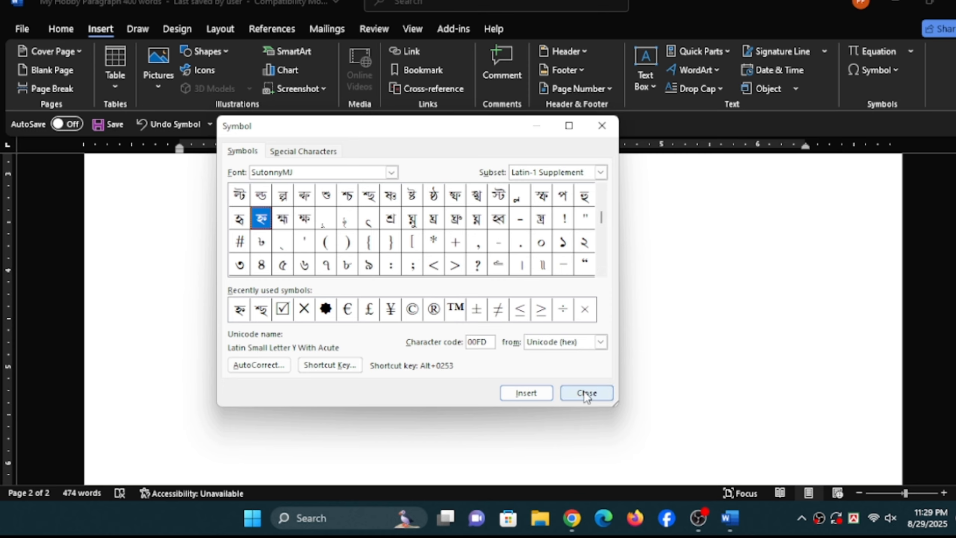
pyautogui.click(388, 220)
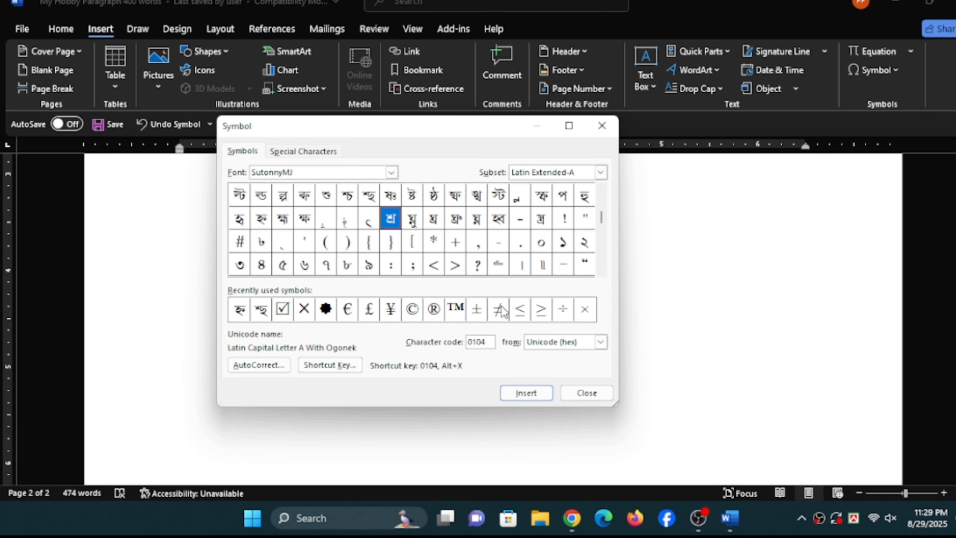
pyautogui.click(527, 393)
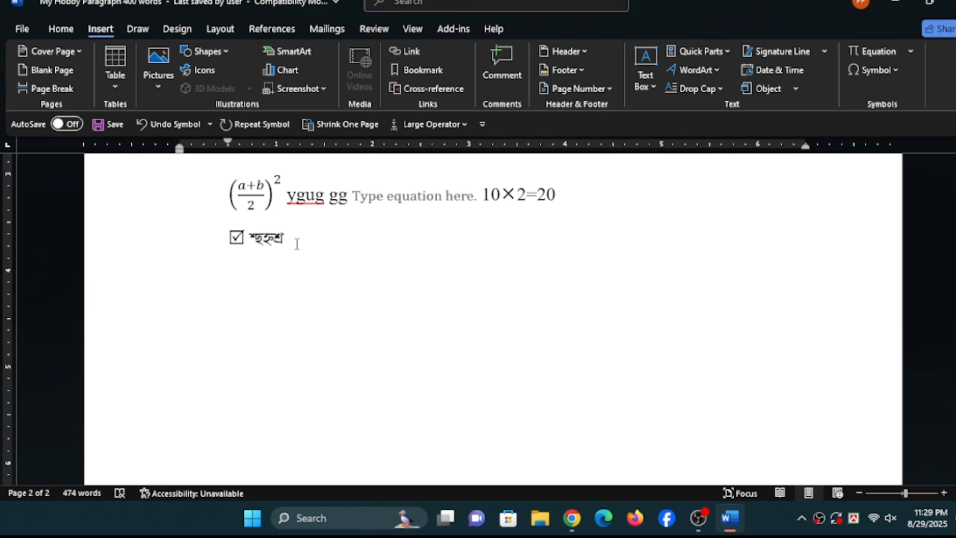